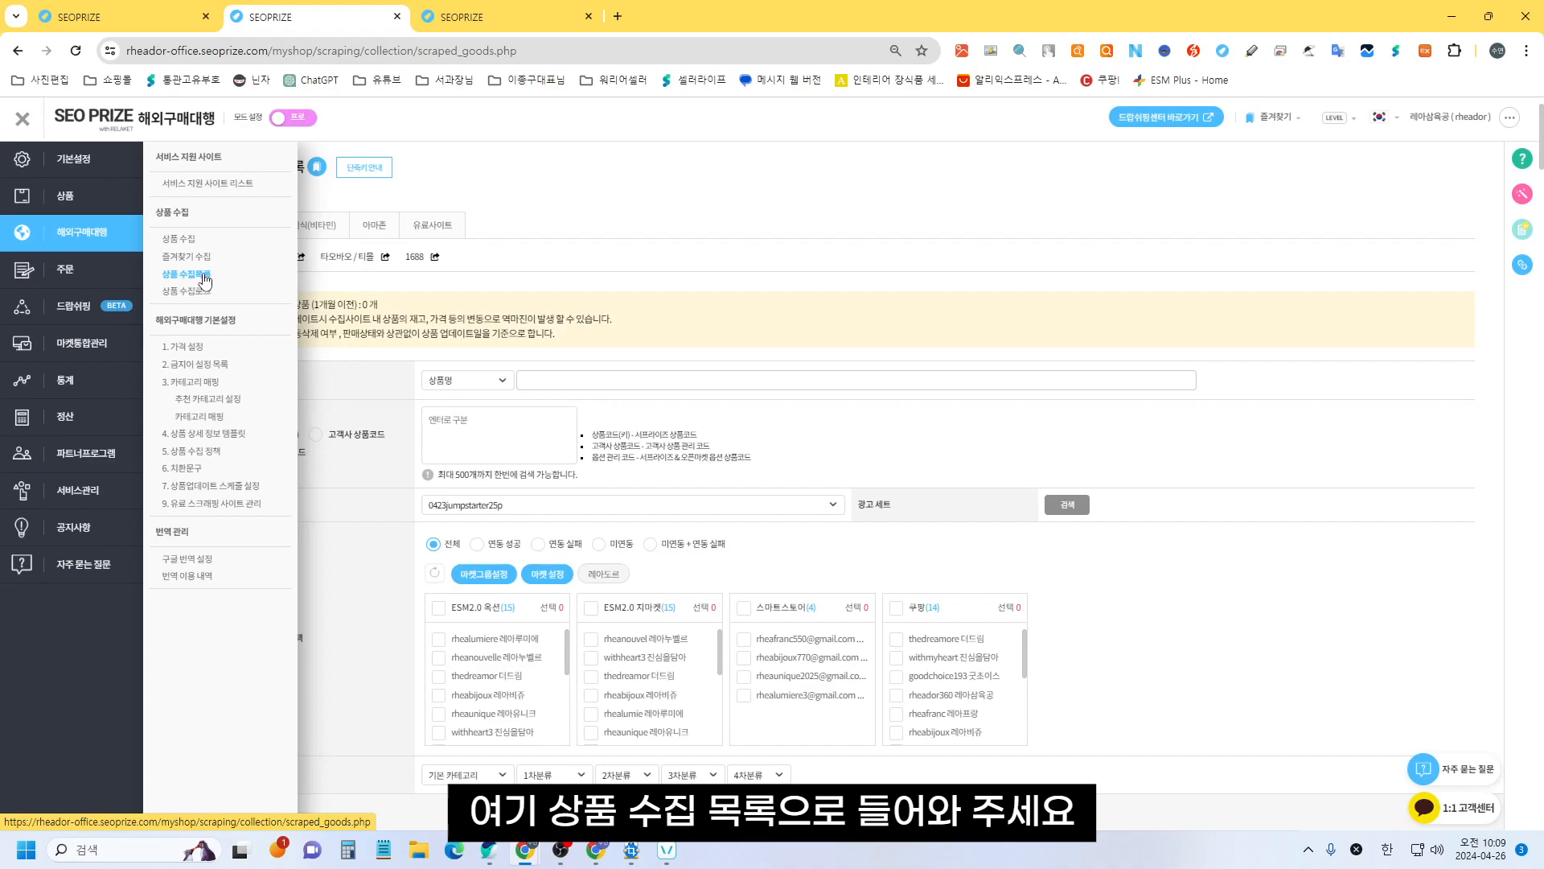
Step: Open the collected products list (상품 수집목록) and check the favourites menu
{"action": "left_click", "coordinate": [205, 276]}
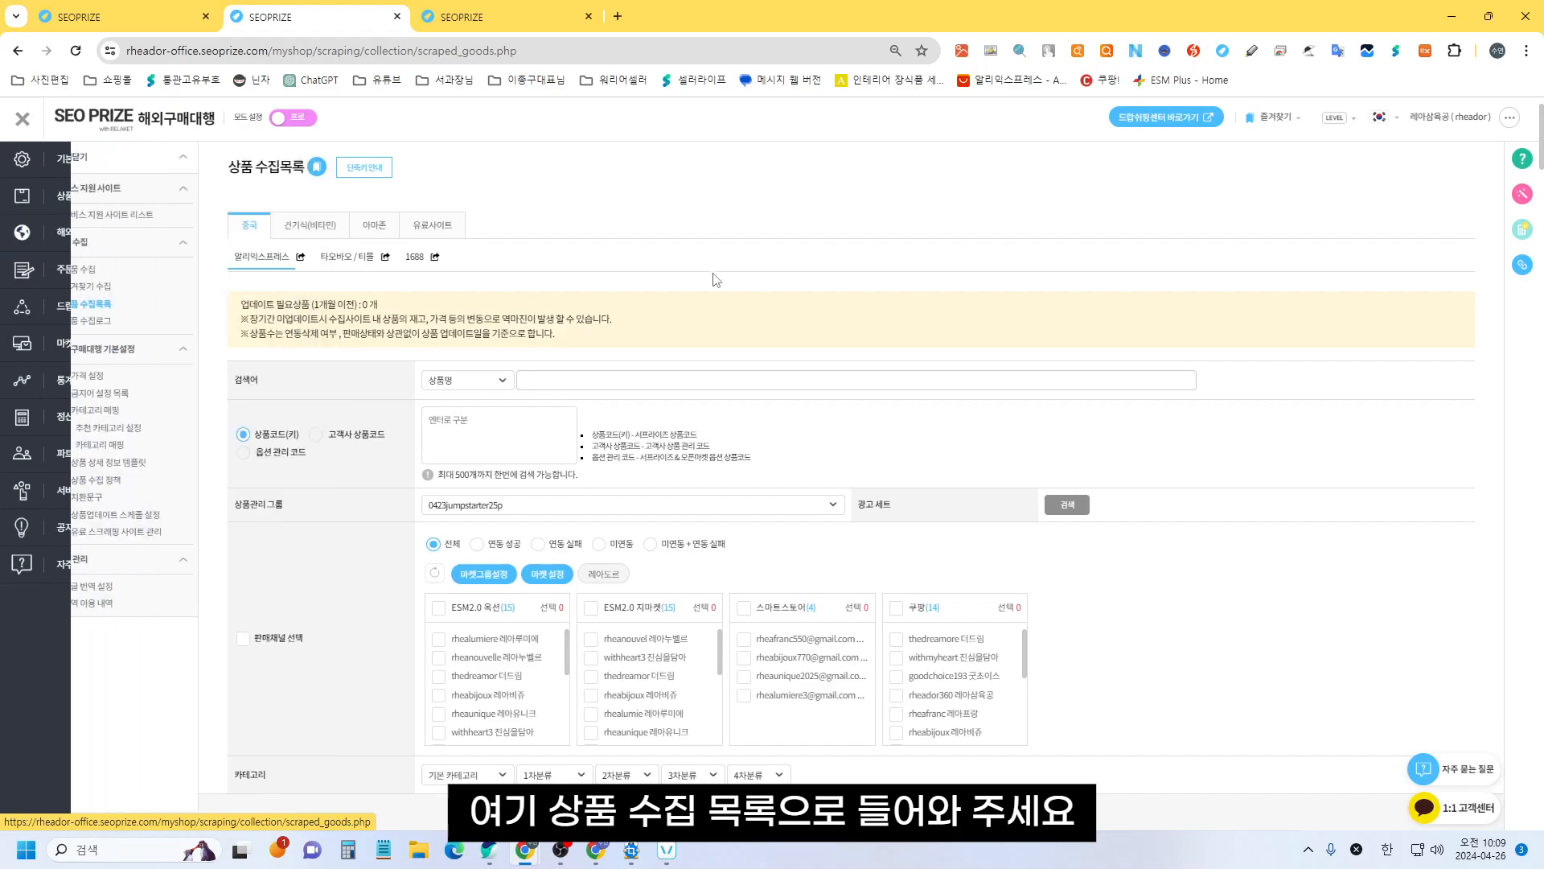
{"action": "left_click", "coordinate": [1277, 120]}
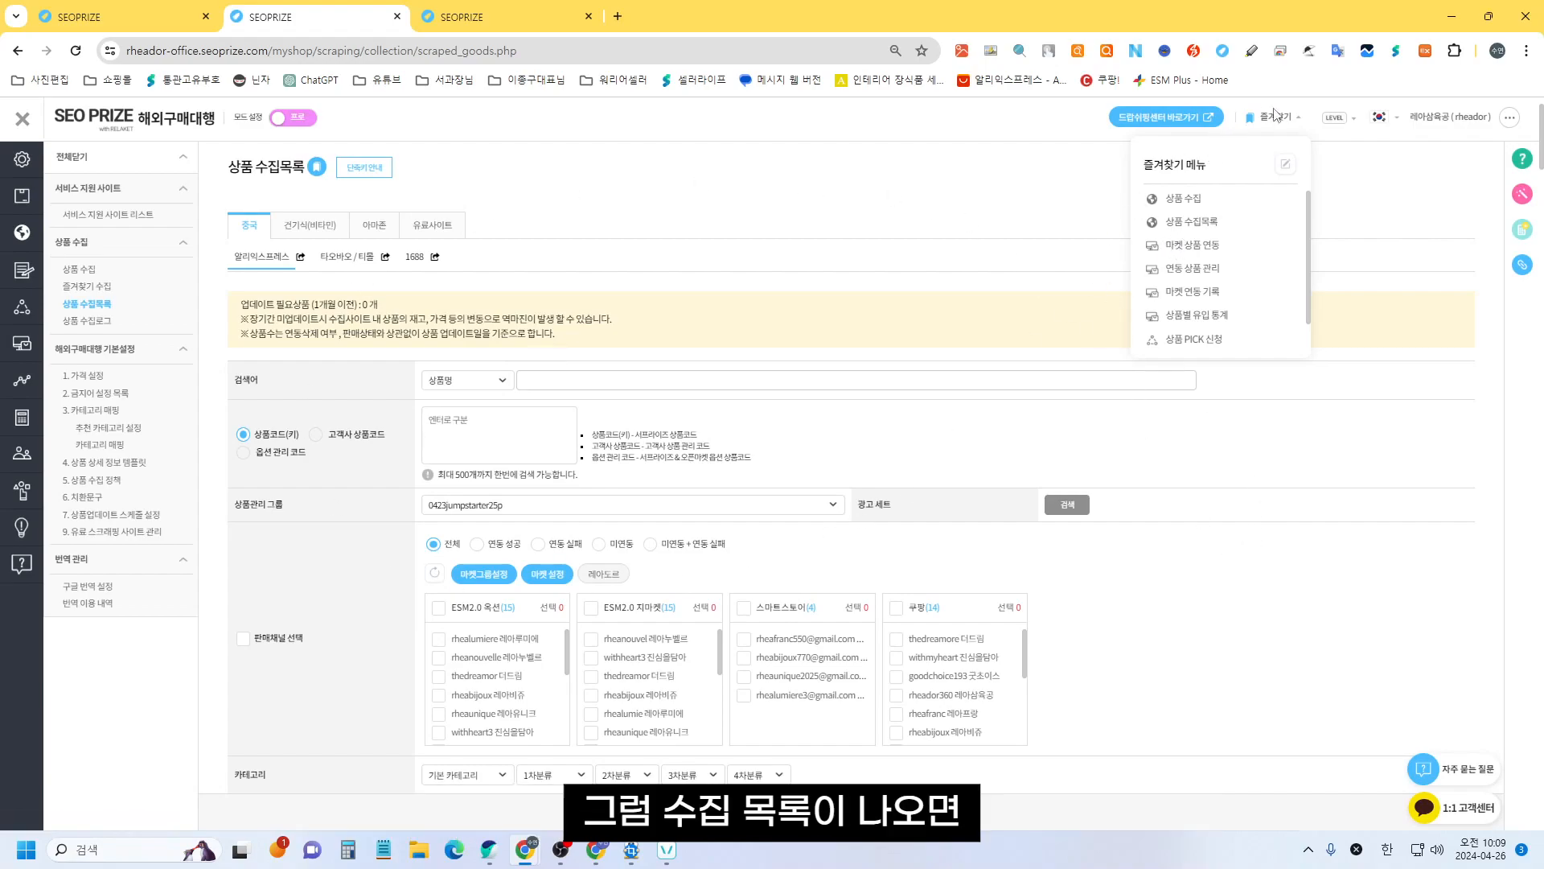
{"action": "left_click", "coordinate": [1273, 116]}
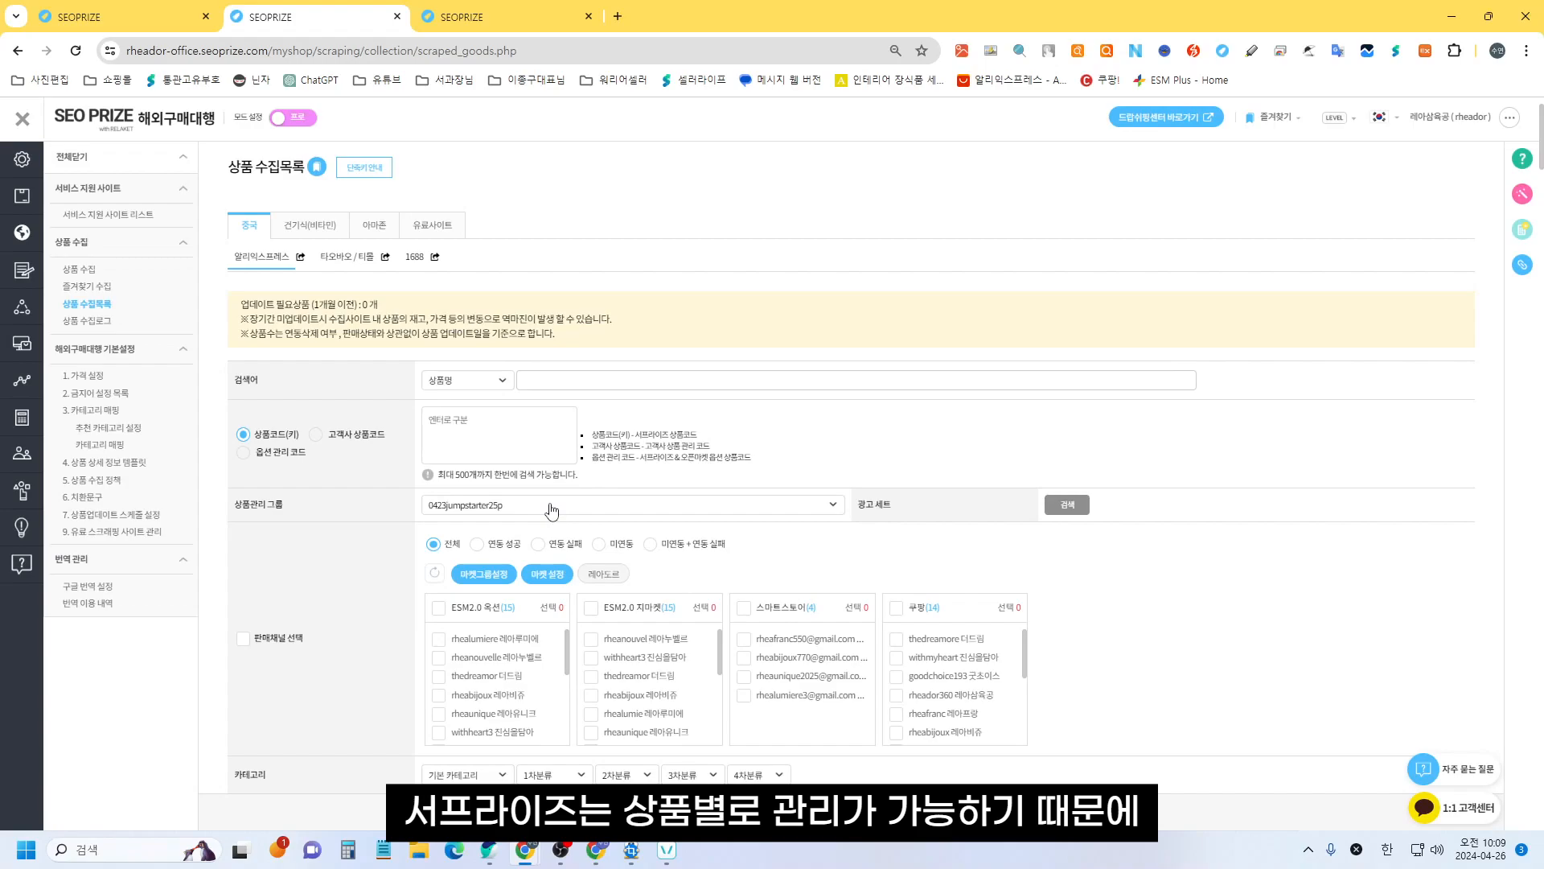
Step: Browse the available product management groups (상품관리 그룹) without changing the selected group
{"action": "left_click", "coordinate": [478, 507]}
{"action": "scroll", "coordinate": [508, 569], "scroll_direction": "down", "scroll_amount": 10}
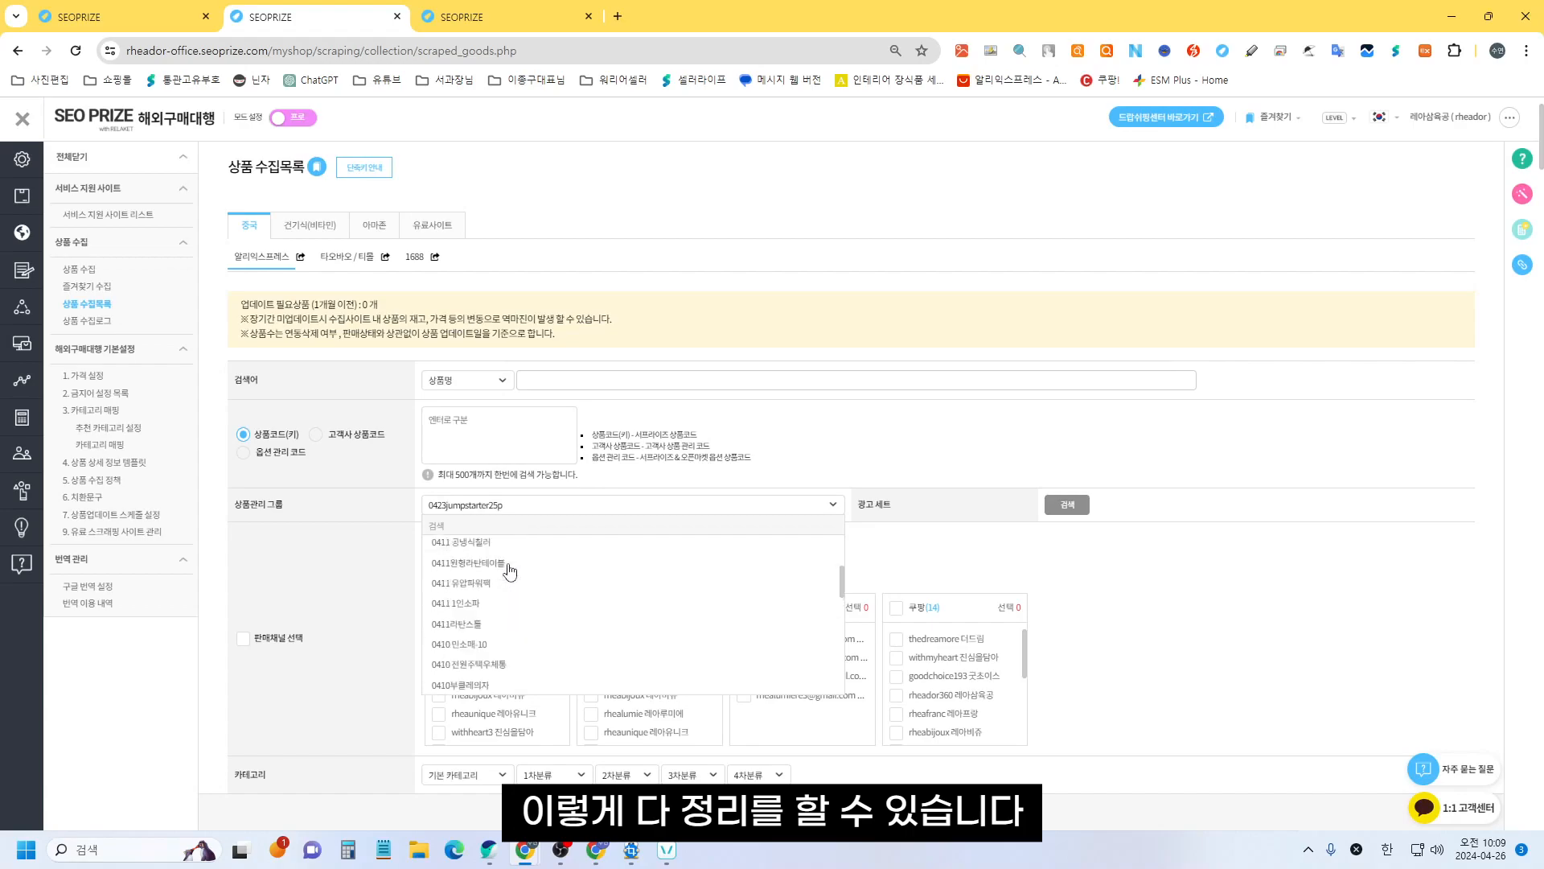
{"action": "left_click", "coordinate": [517, 506]}
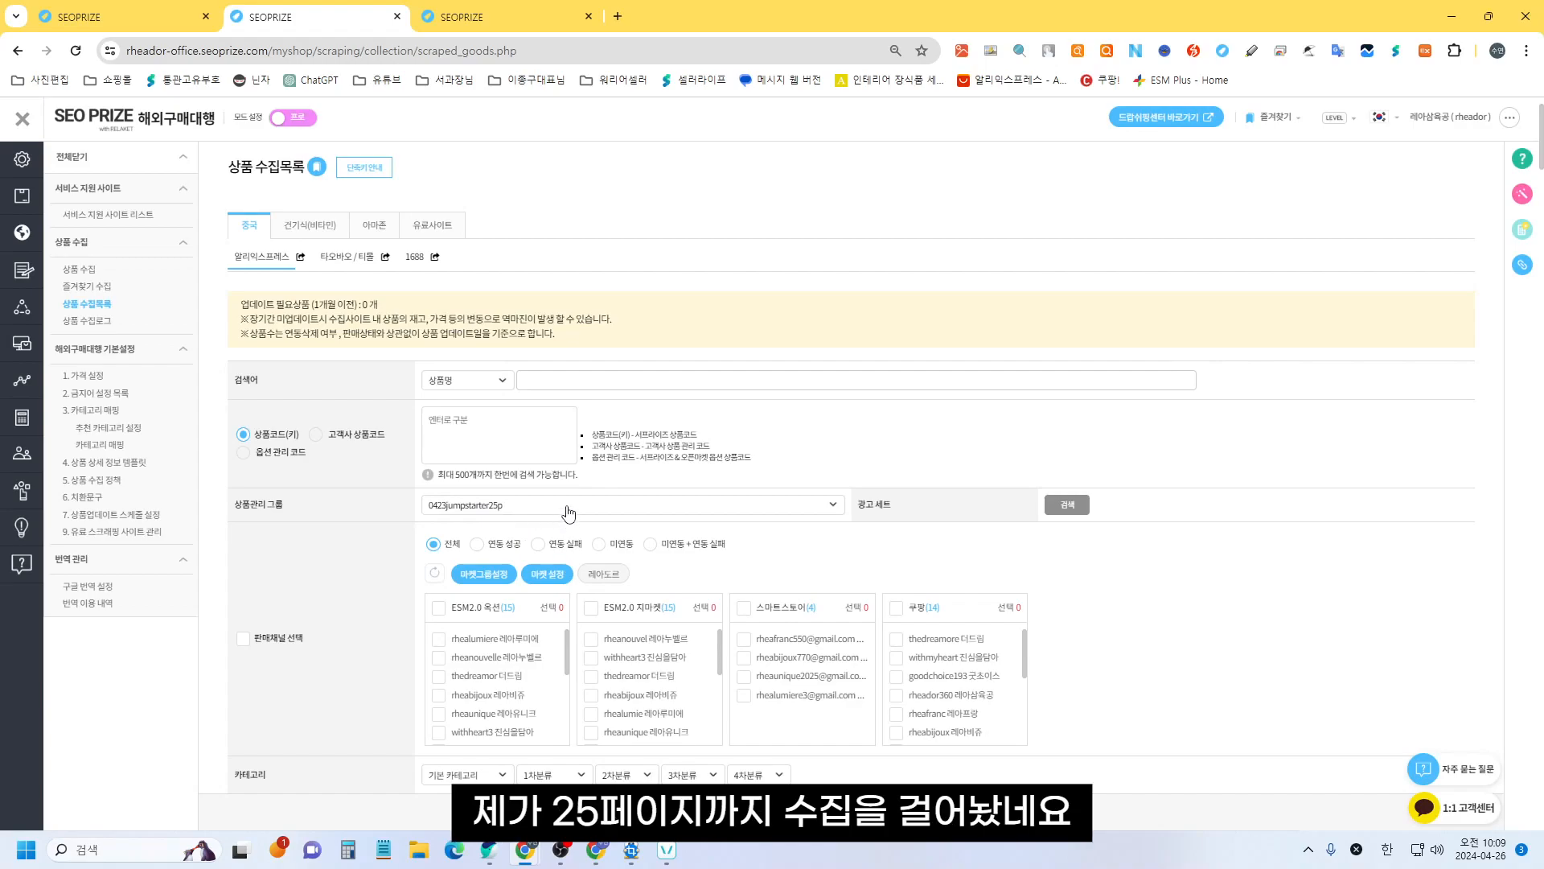
Step: Set the collected products list to show 500 products (500개) per page
{"action": "scroll", "coordinate": [563, 513], "scroll_direction": "down", "scroll_amount": 2}
{"action": "scroll", "coordinate": [1123, 431], "scroll_direction": "down", "scroll_amount": 5}
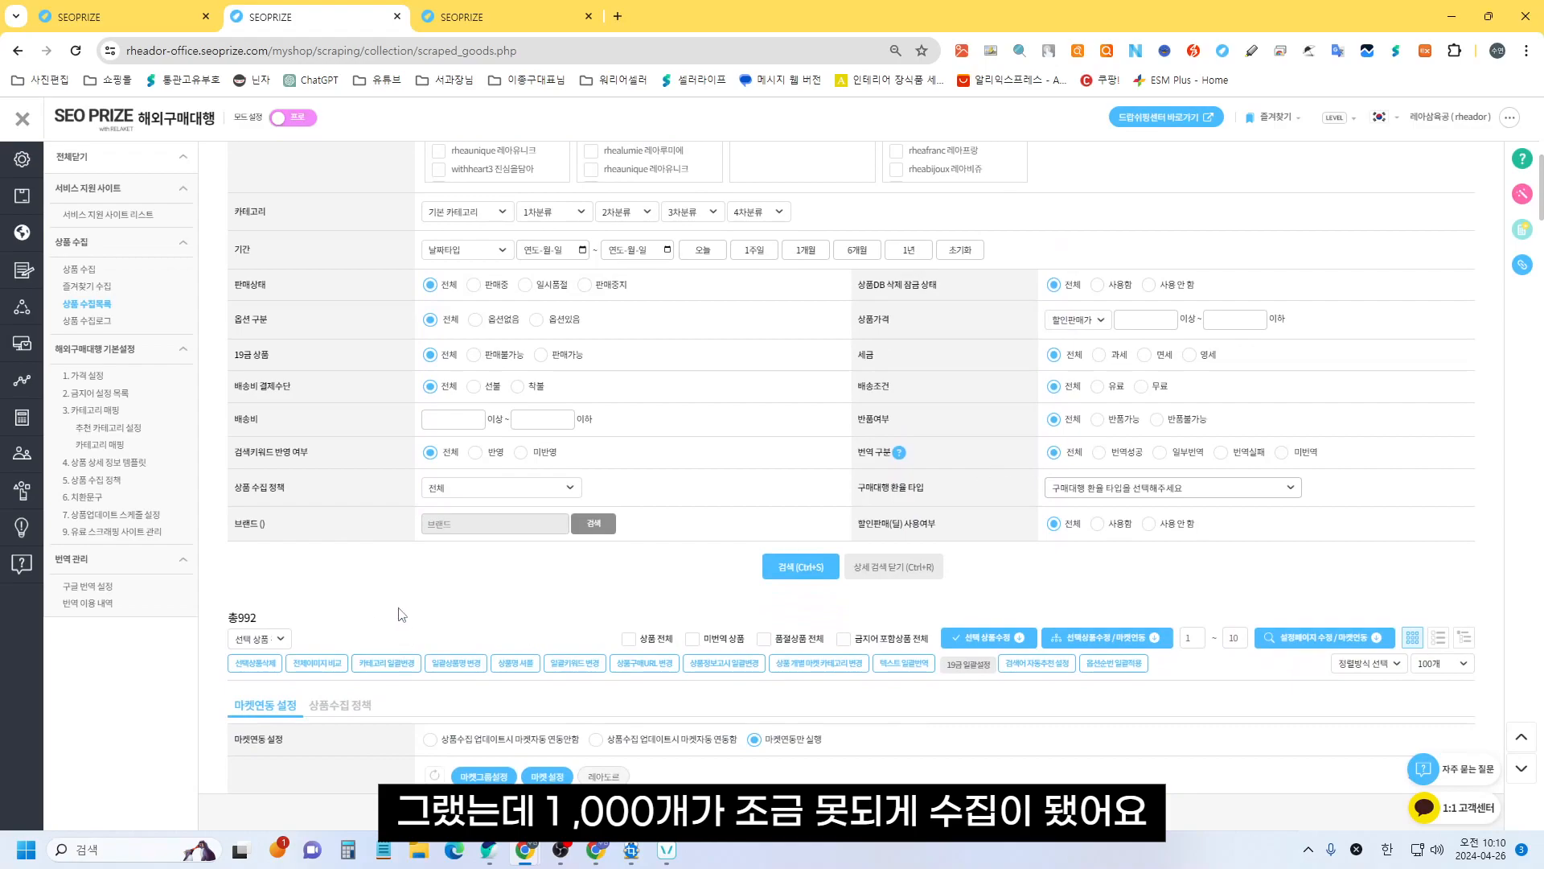
{"action": "scroll", "coordinate": [386, 605], "scroll_direction": "down", "scroll_amount": 1}
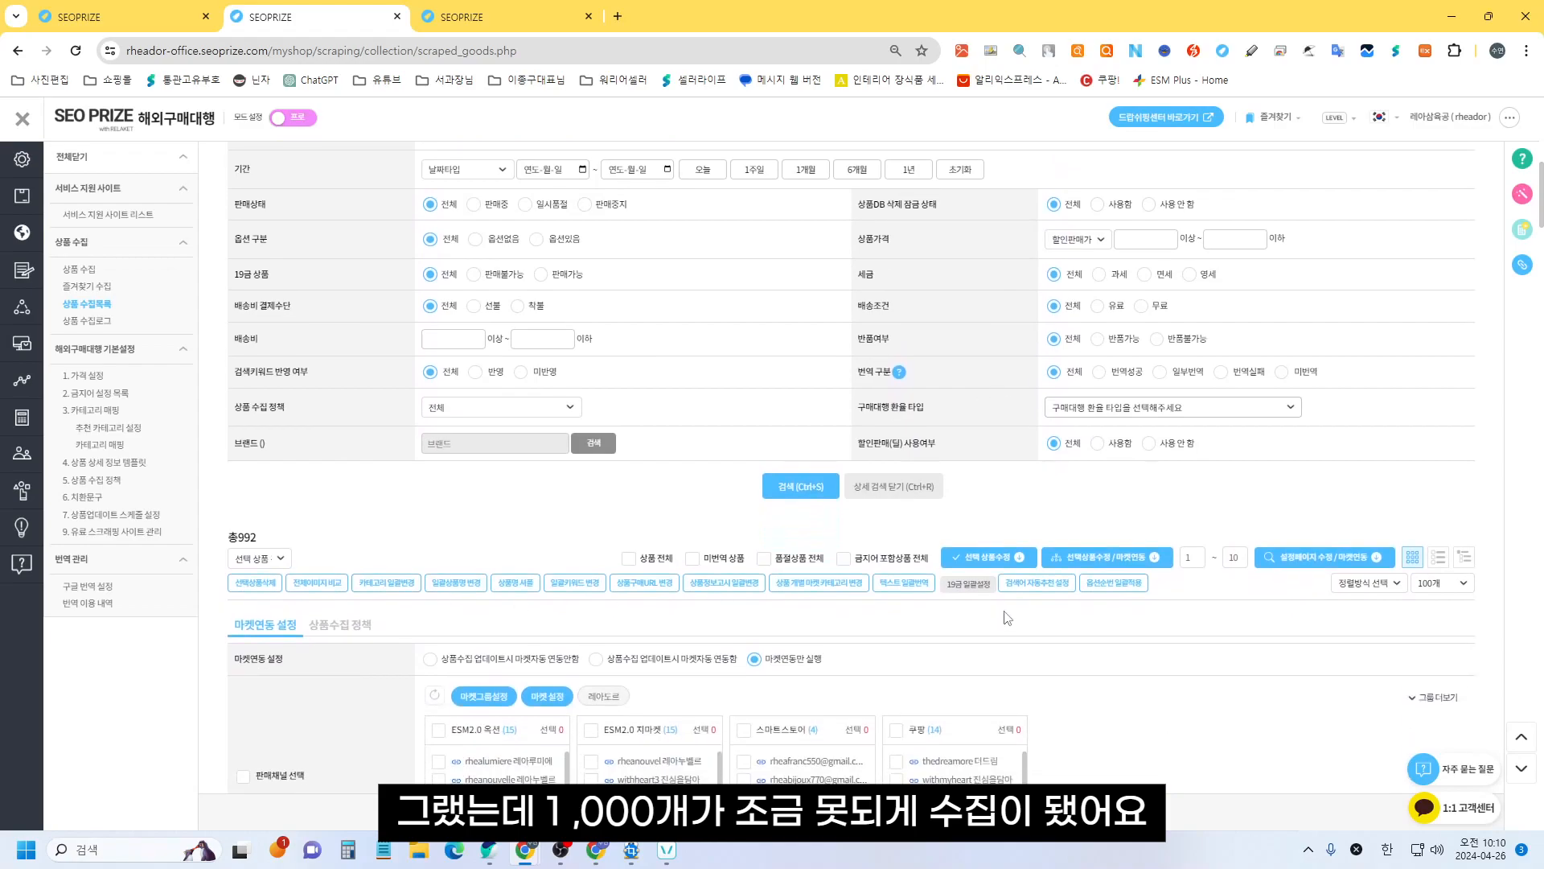
{"action": "left_click", "coordinate": [1463, 584]}
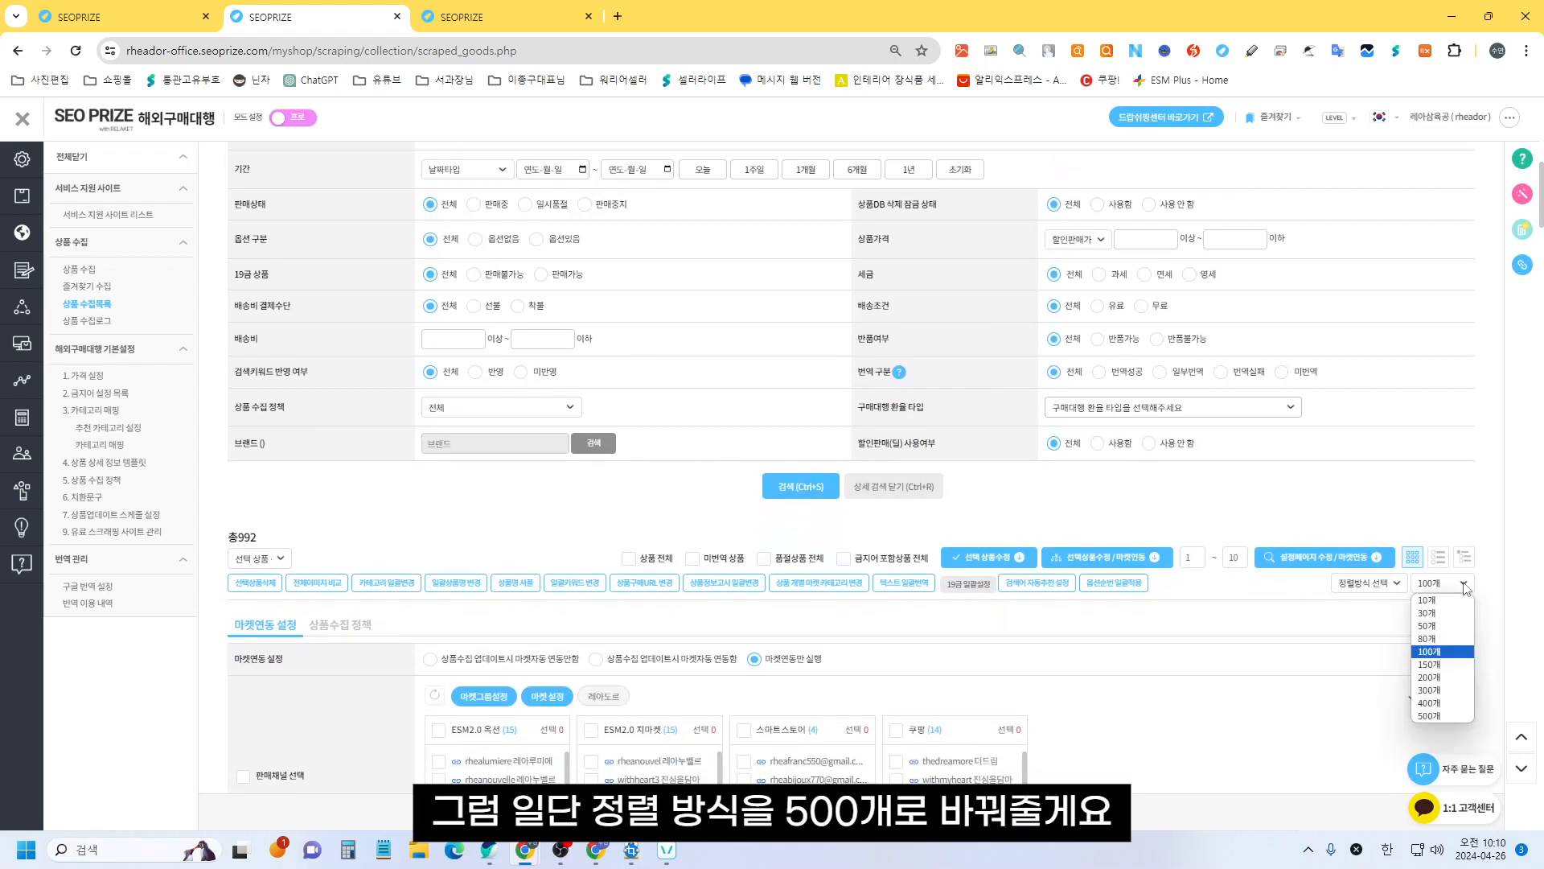
{"action": "left_click", "coordinate": [1439, 716]}
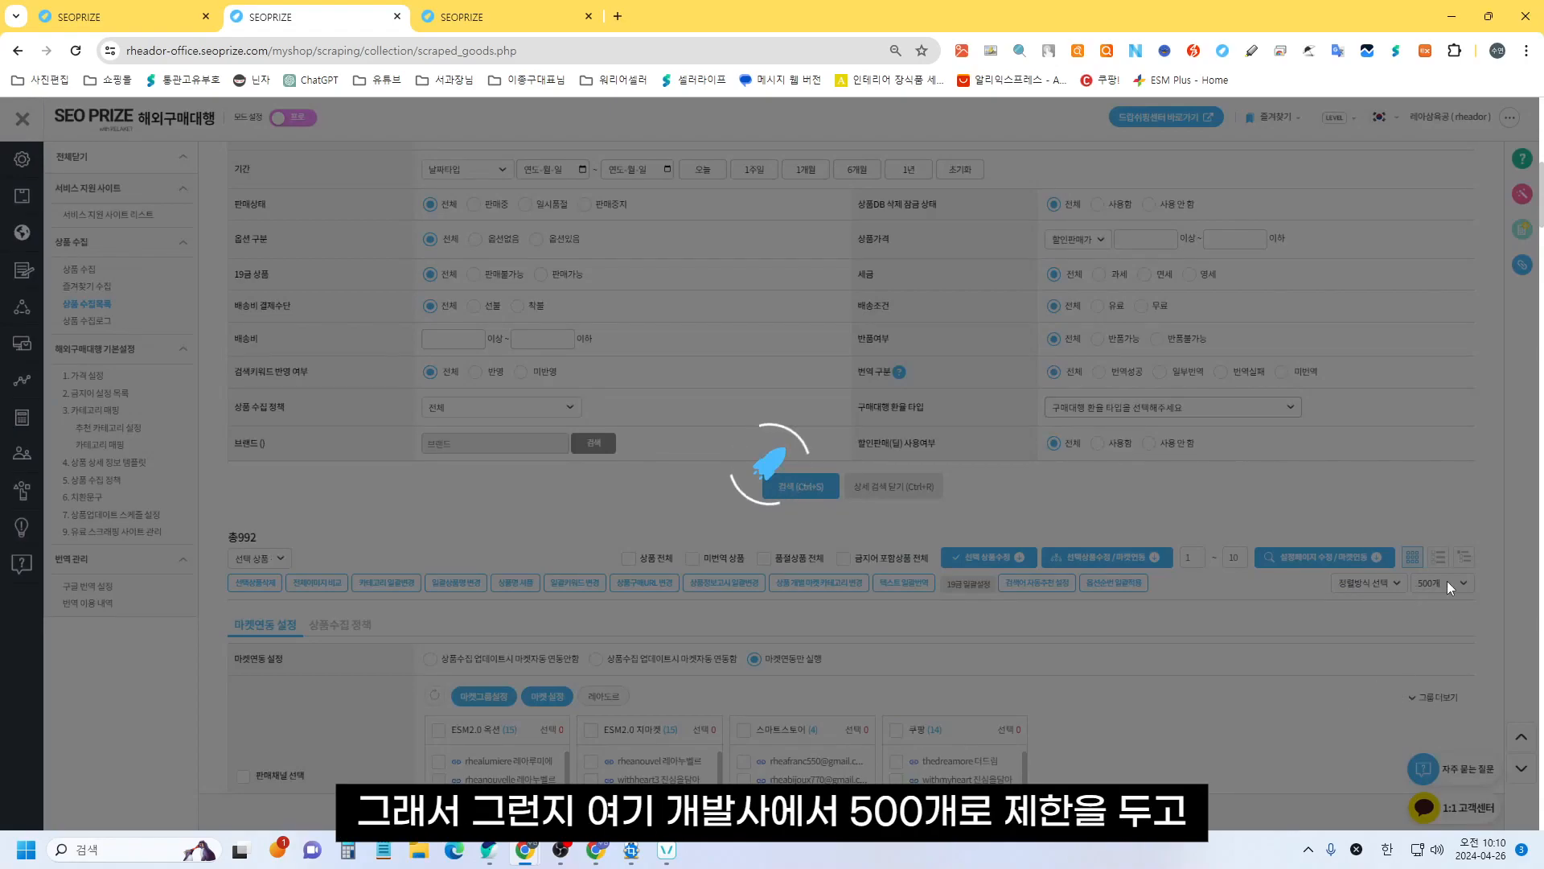
Step: Select all products on the current page of the collected products list using 상품 전체
{"action": "scroll", "coordinate": [1237, 565], "scroll_direction": "up", "scroll_amount": 6}
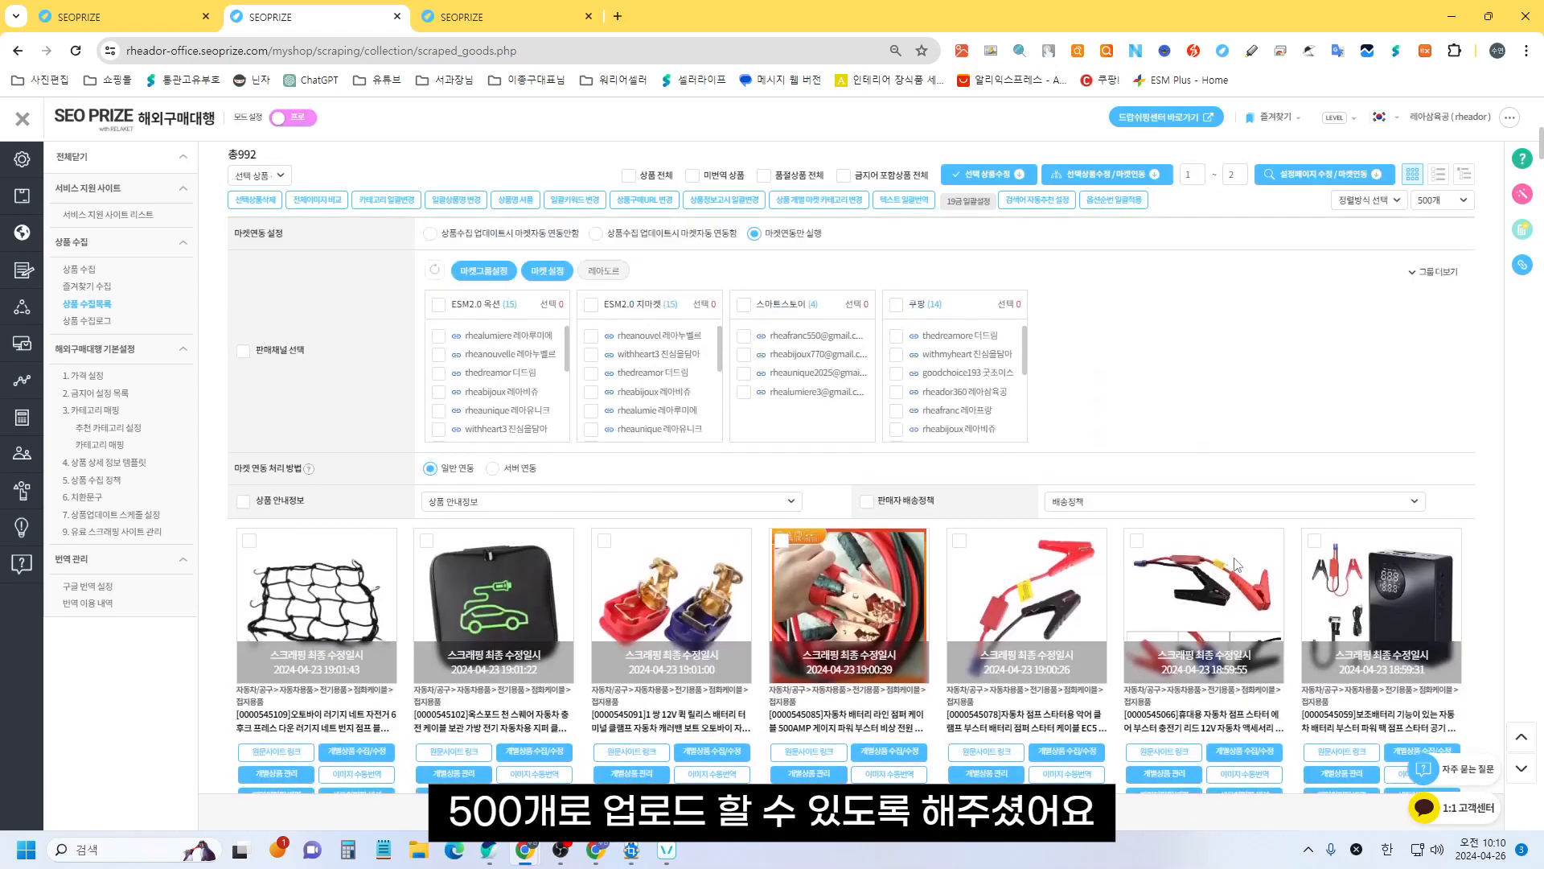
{"action": "scroll", "coordinate": [1190, 573], "scroll_direction": "up", "scroll_amount": 1}
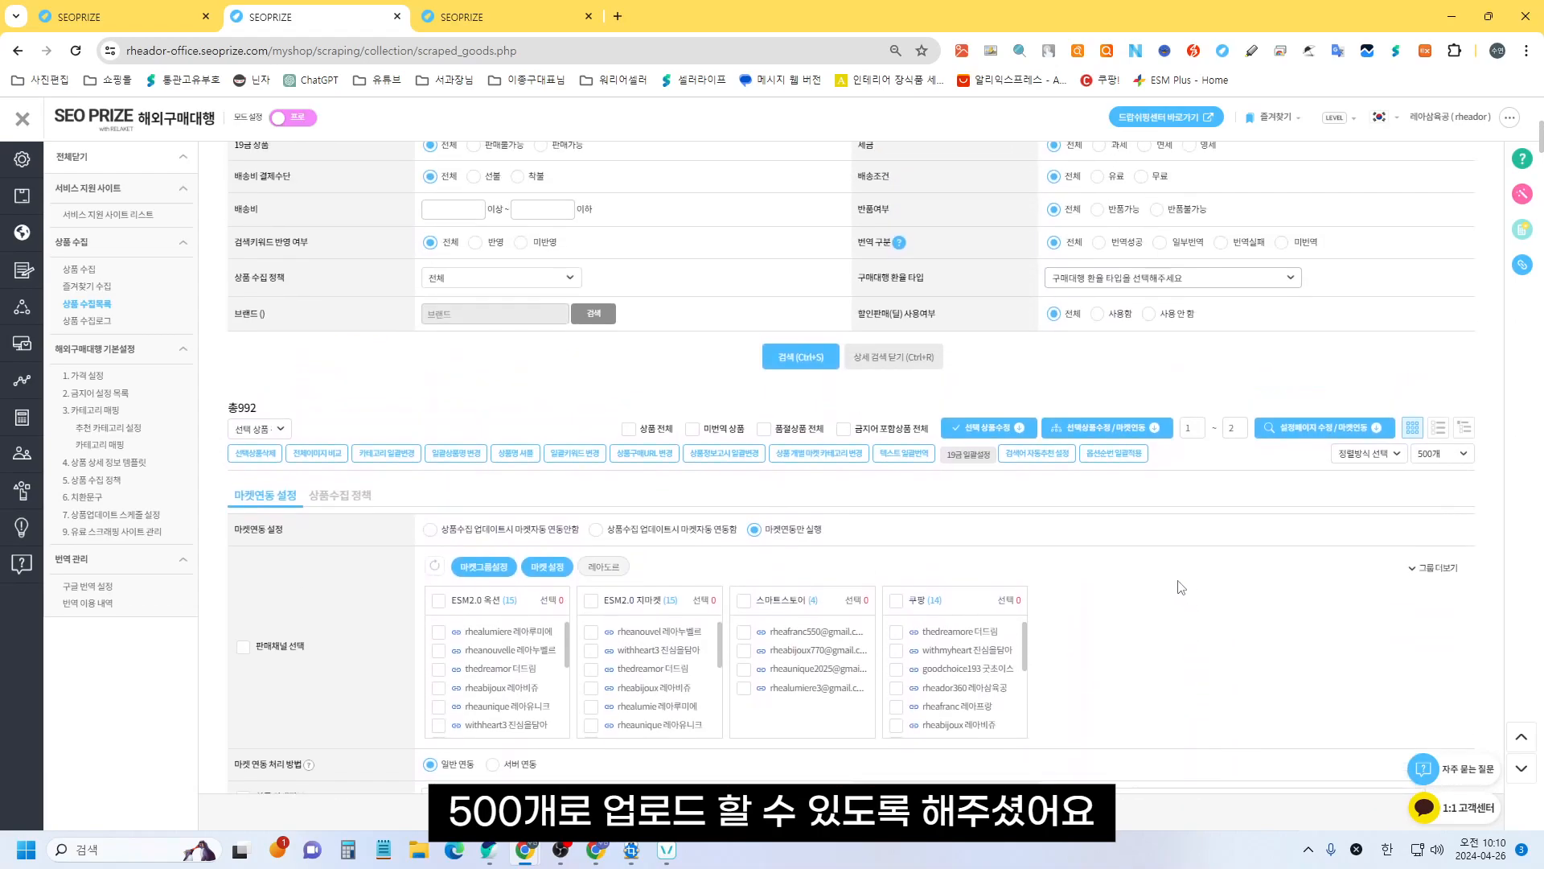
{"action": "scroll", "coordinate": [1048, 545], "scroll_direction": "up", "scroll_amount": 6}
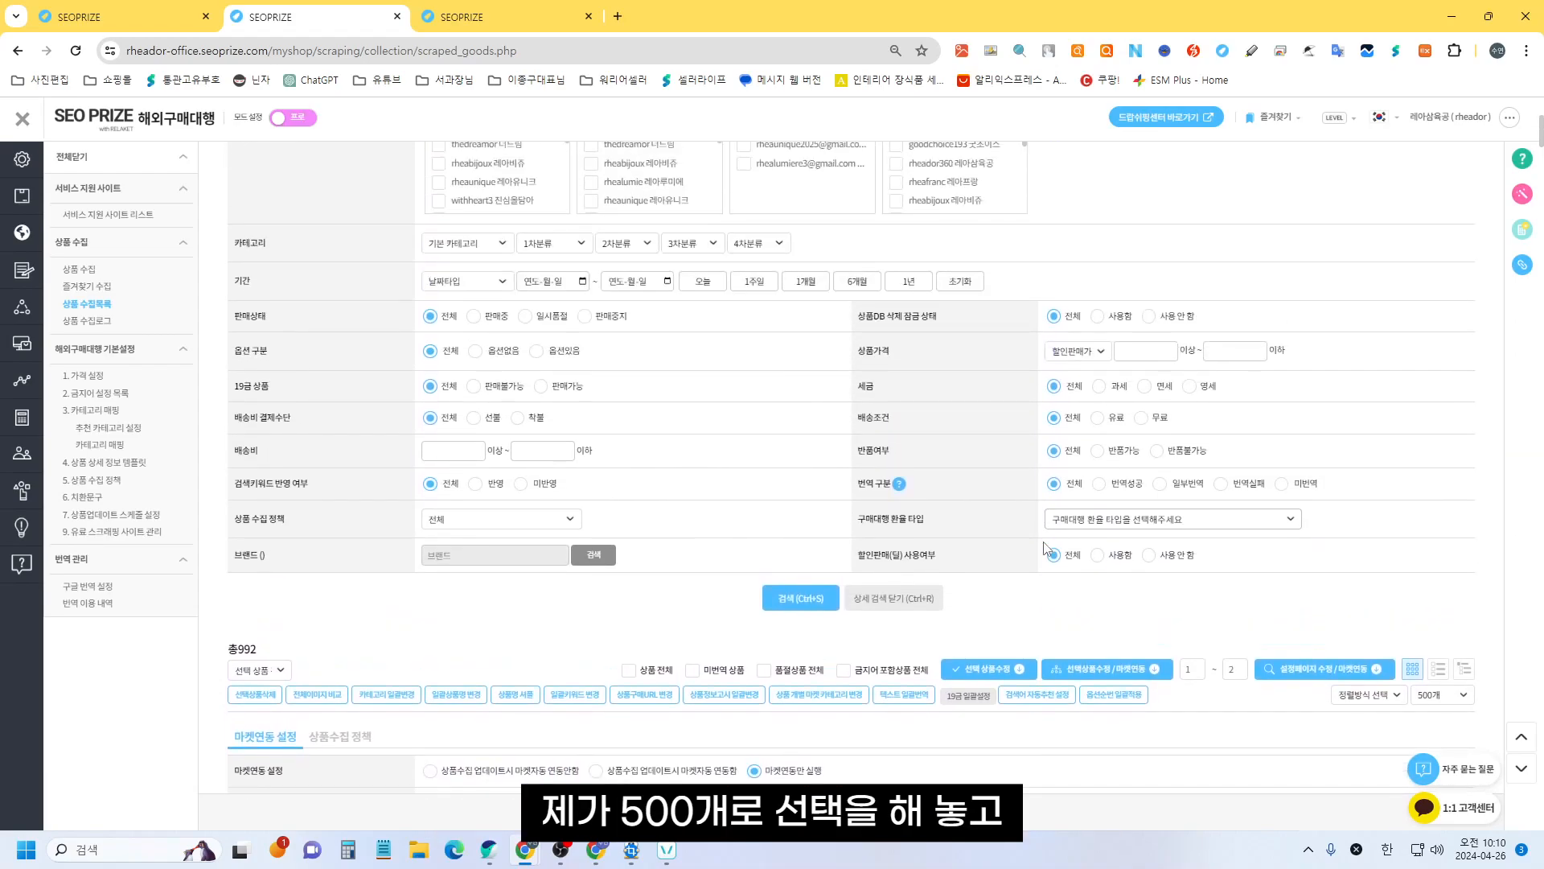
{"action": "scroll", "coordinate": [1043, 547], "scroll_direction": "down", "scroll_amount": 9}
{"action": "scroll", "coordinate": [1043, 546], "scroll_direction": "up", "scroll_amount": 2}
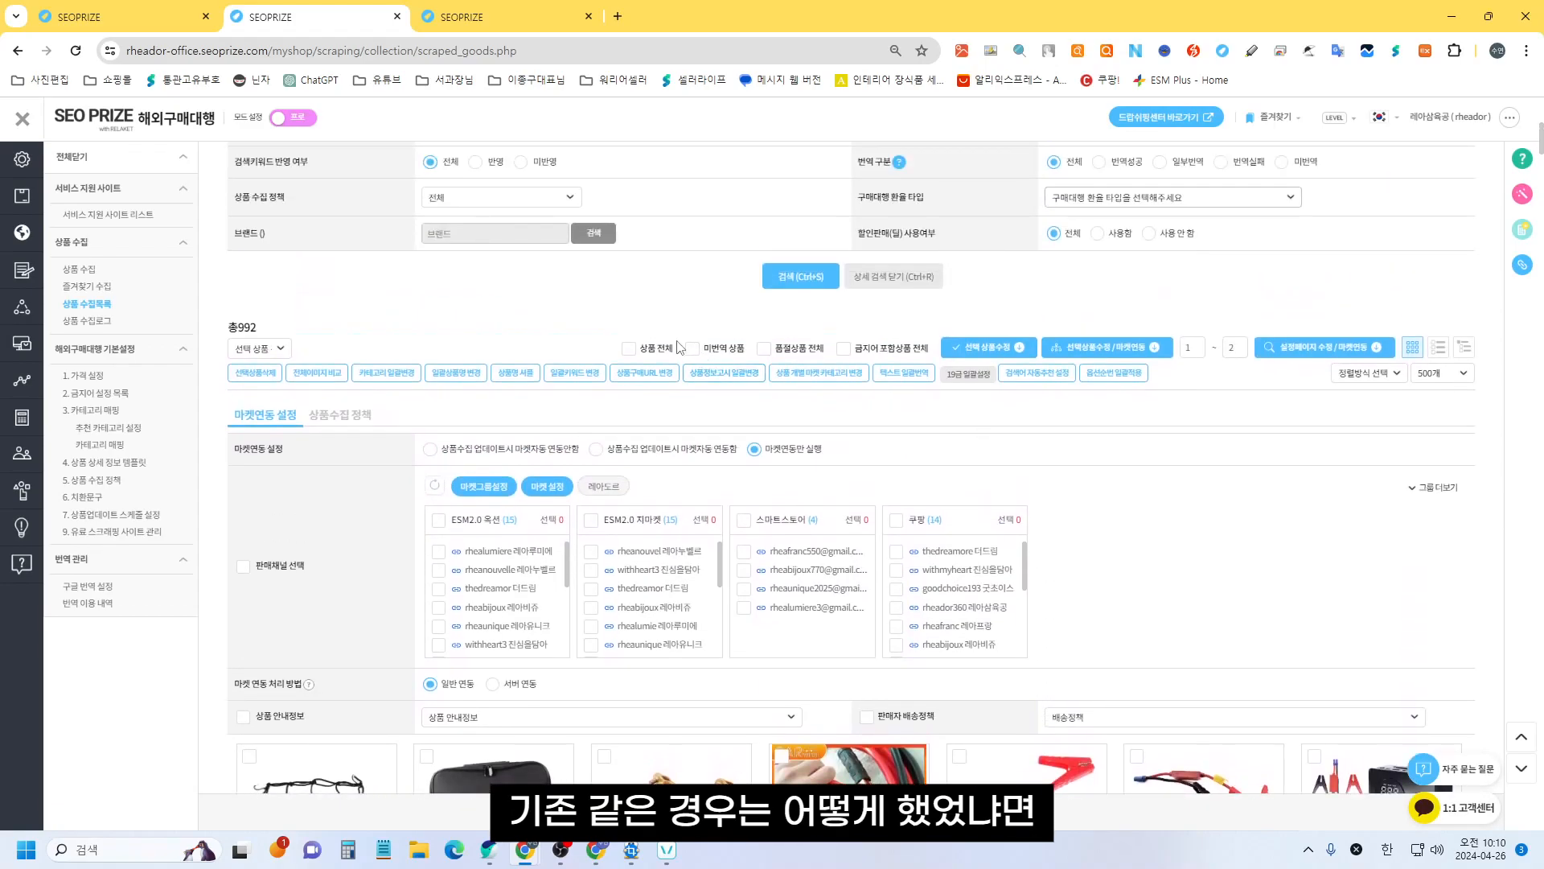
{"action": "left_click", "coordinate": [628, 351]}
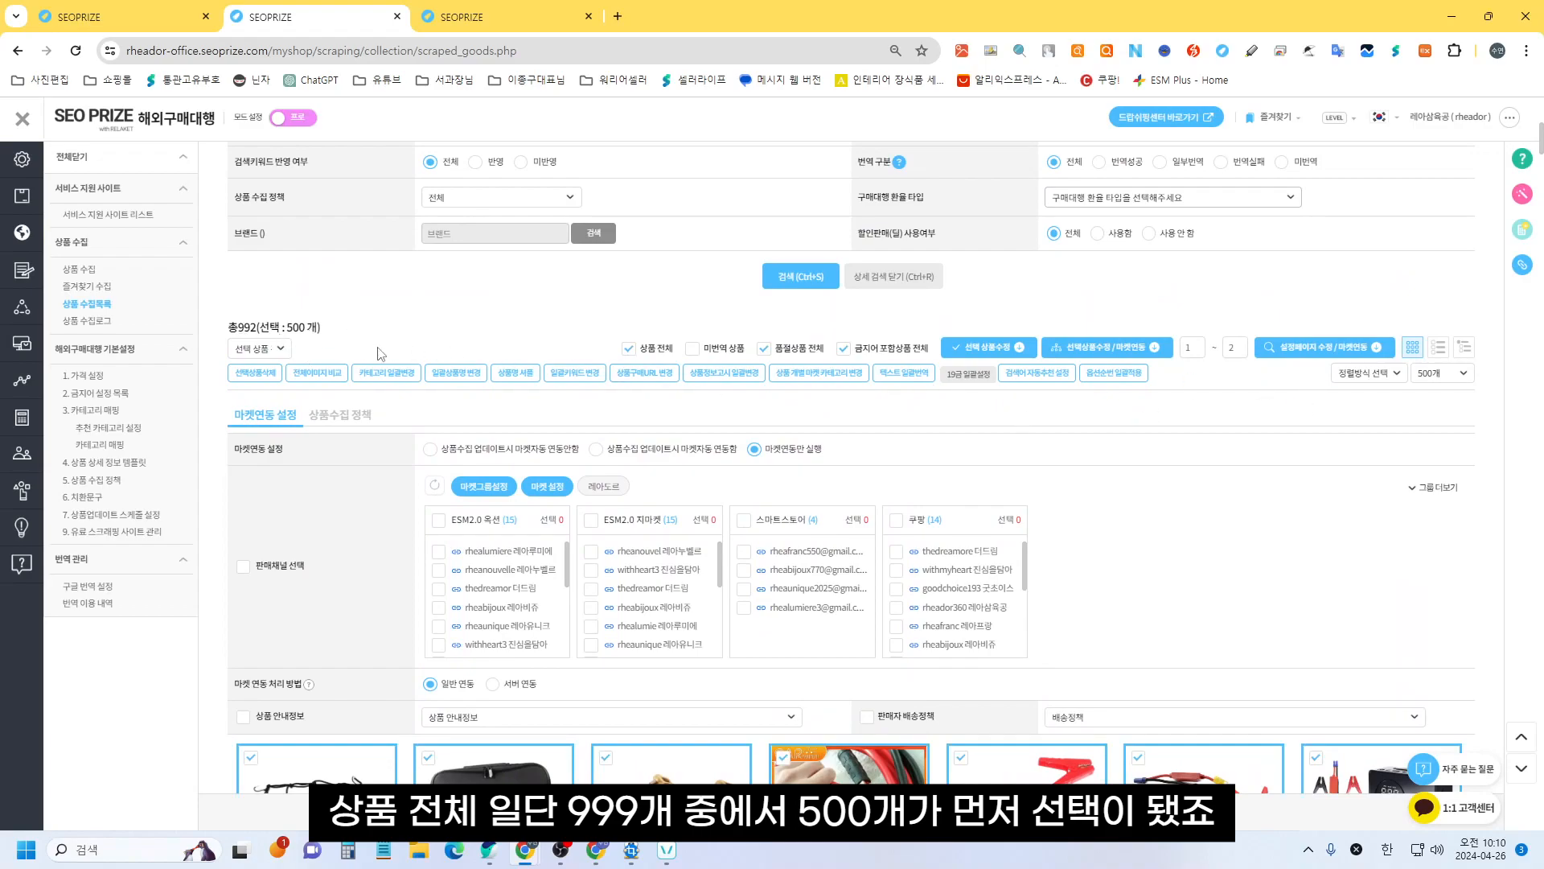
Step: Check the categories of the selected products and open the bulk product name editor (일괄상품명 변경)
{"action": "scroll", "coordinate": [430, 418], "scroll_direction": "down", "scroll_amount": 2}
{"action": "scroll", "coordinate": [375, 479], "scroll_direction": "down", "scroll_amount": 2}
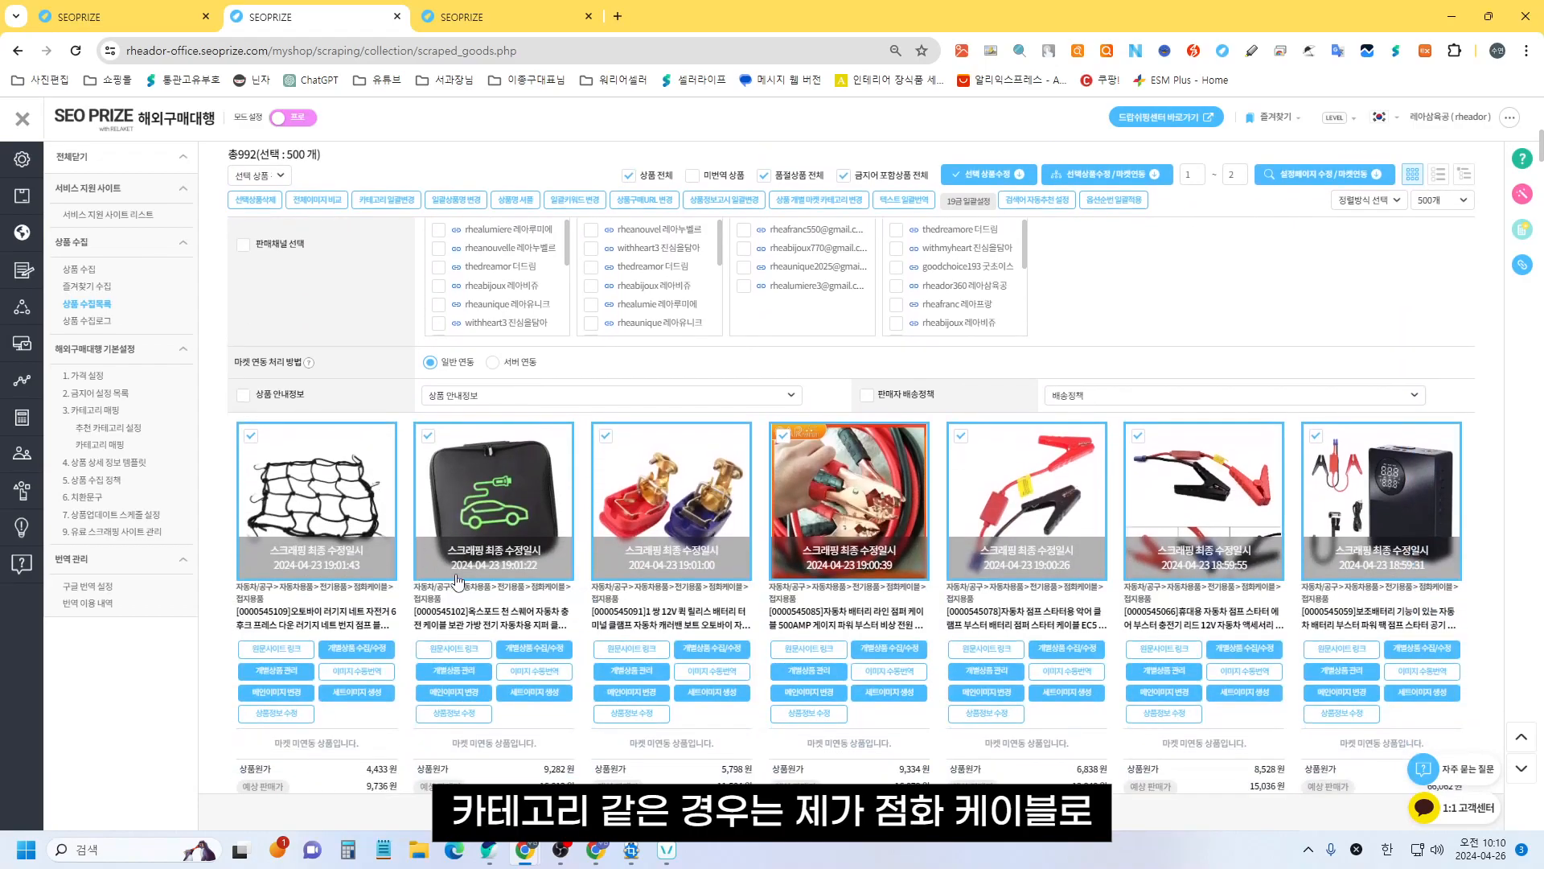
{"action": "scroll", "coordinate": [494, 595], "scroll_direction": "up", "scroll_amount": 4}
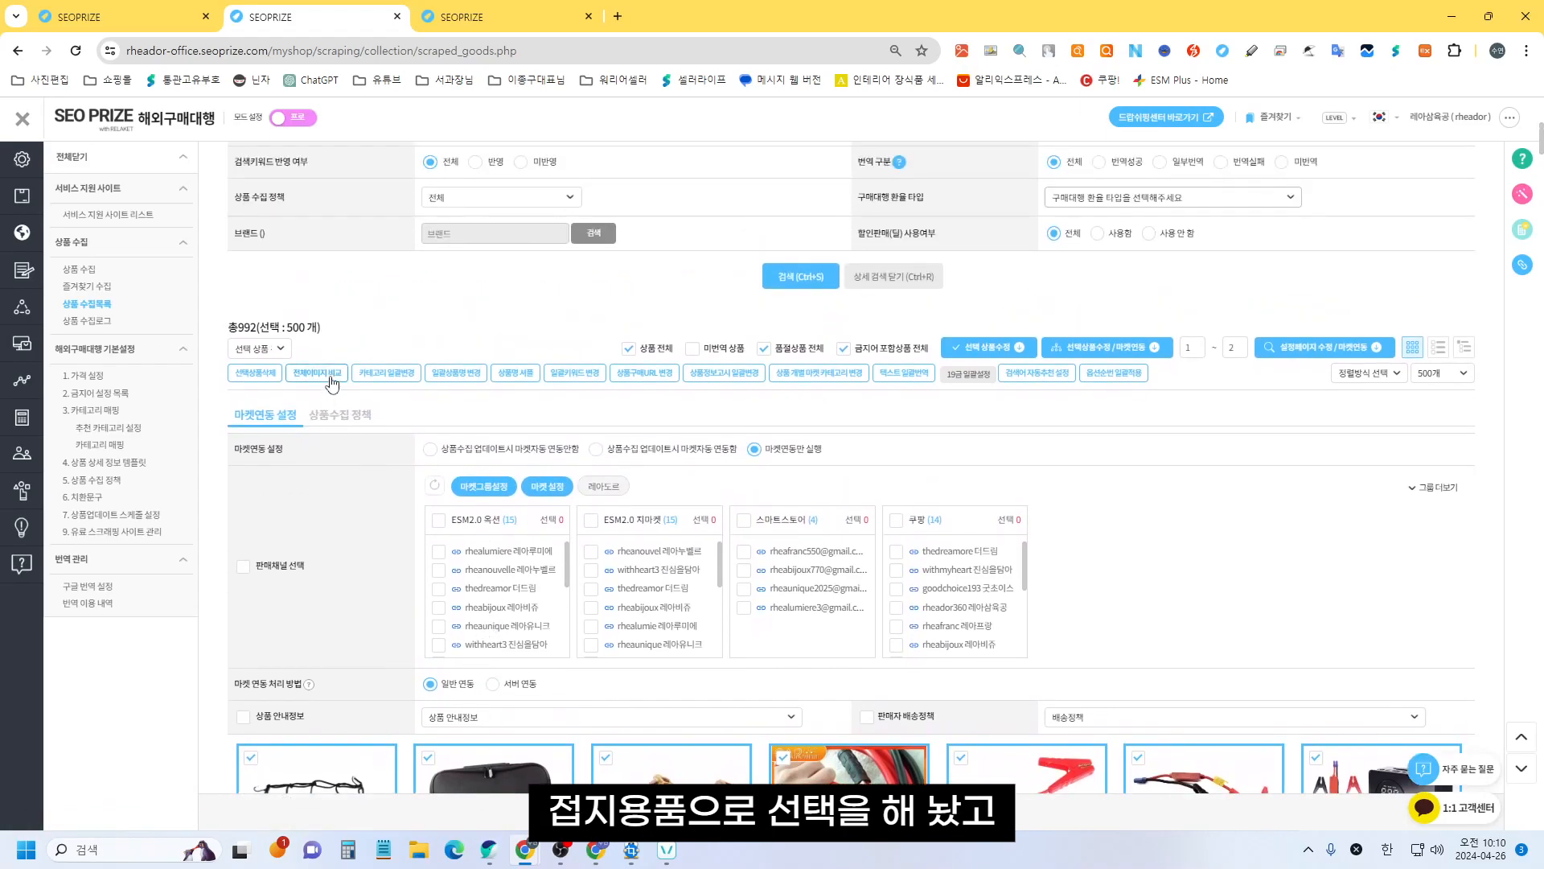
{"action": "left_click", "coordinate": [452, 373]}
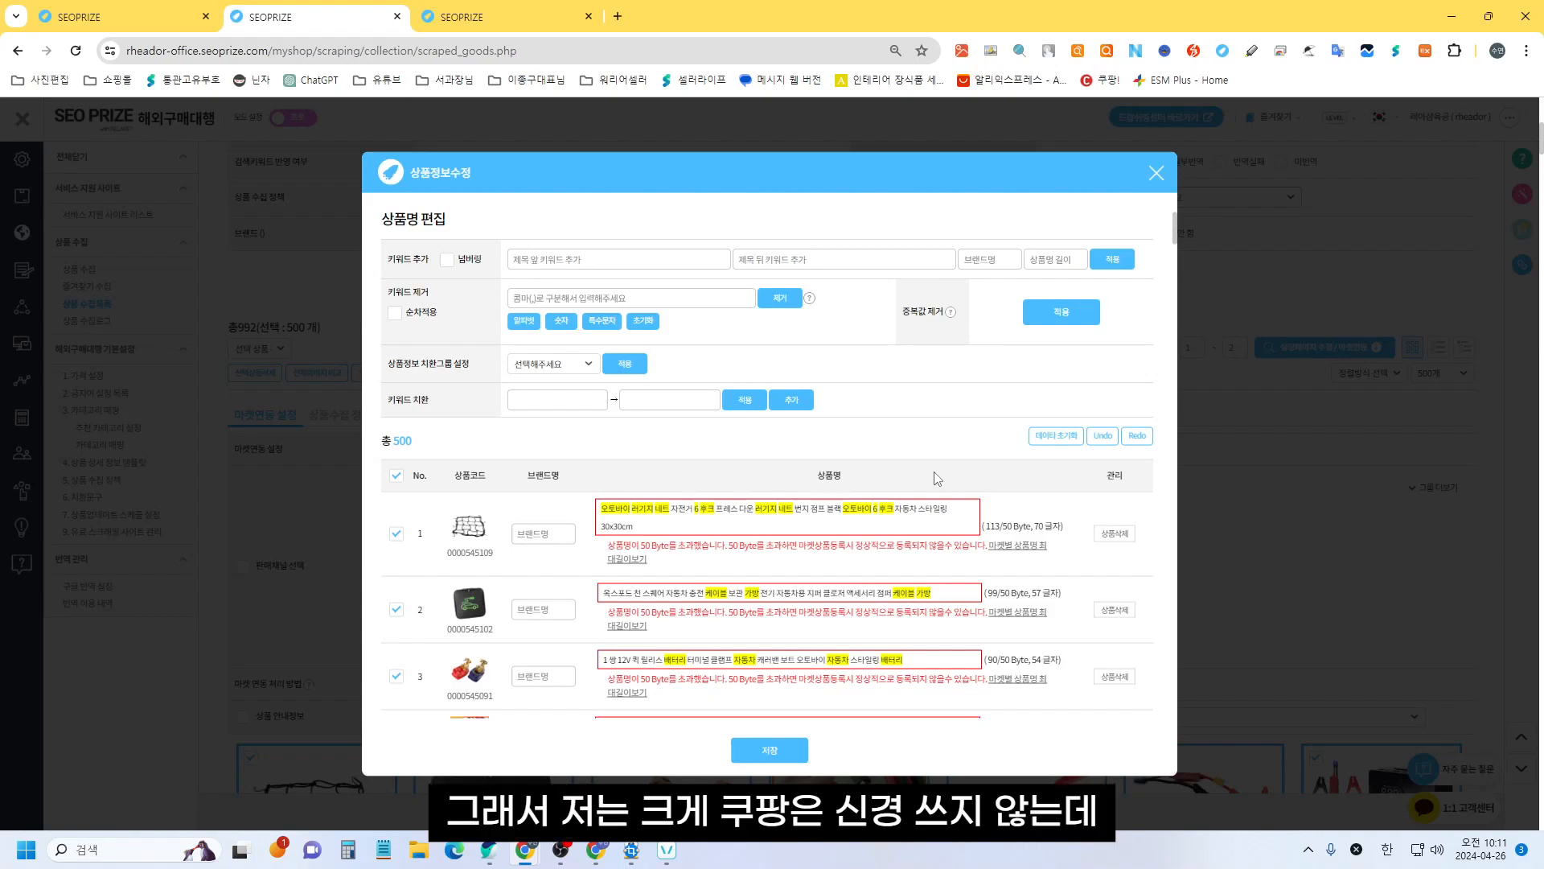
Step: Examine the maximum product name length for each market, highlighting the 스마트스토어 name and the 쿠팡 limit
{"action": "left_click", "coordinate": [1017, 548]}
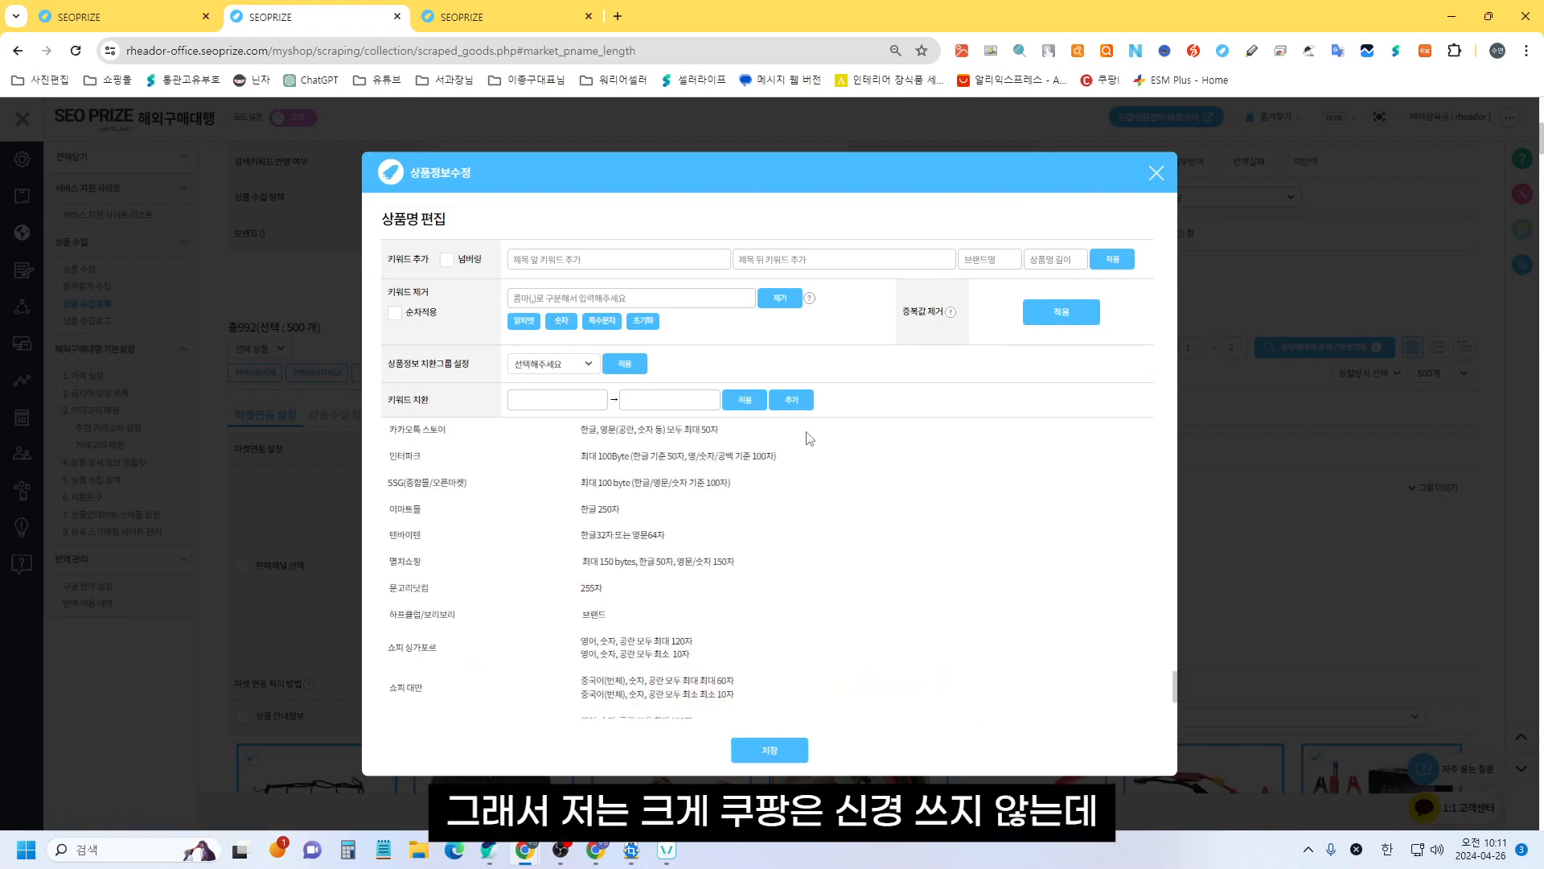
{"action": "scroll", "coordinate": [639, 607], "scroll_direction": "up", "scroll_amount": 3}
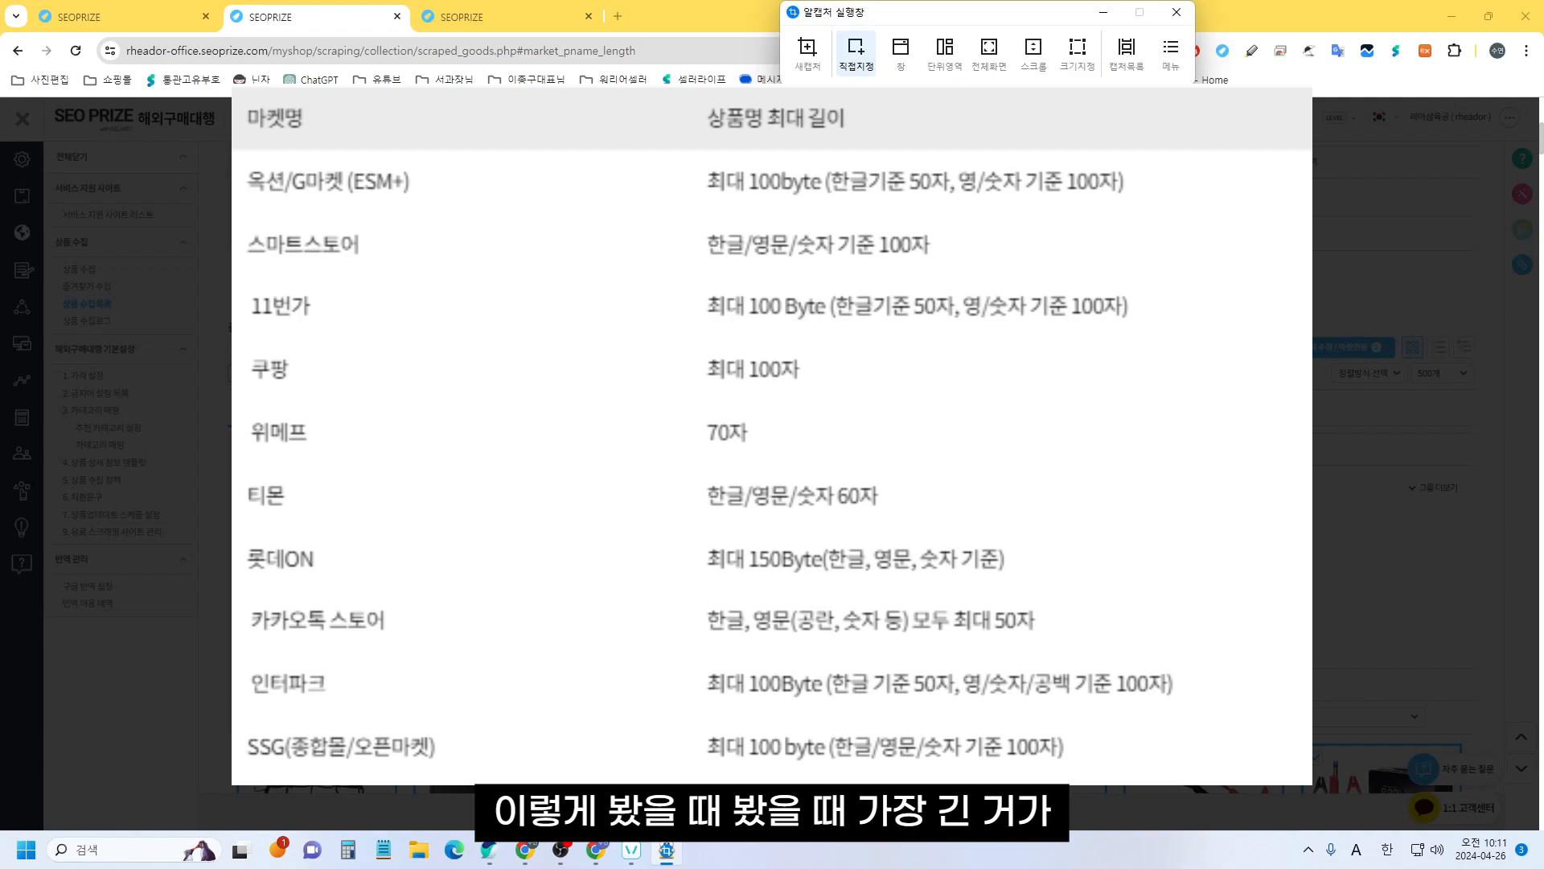
{"action": "key", "text": "alt+Tab"}
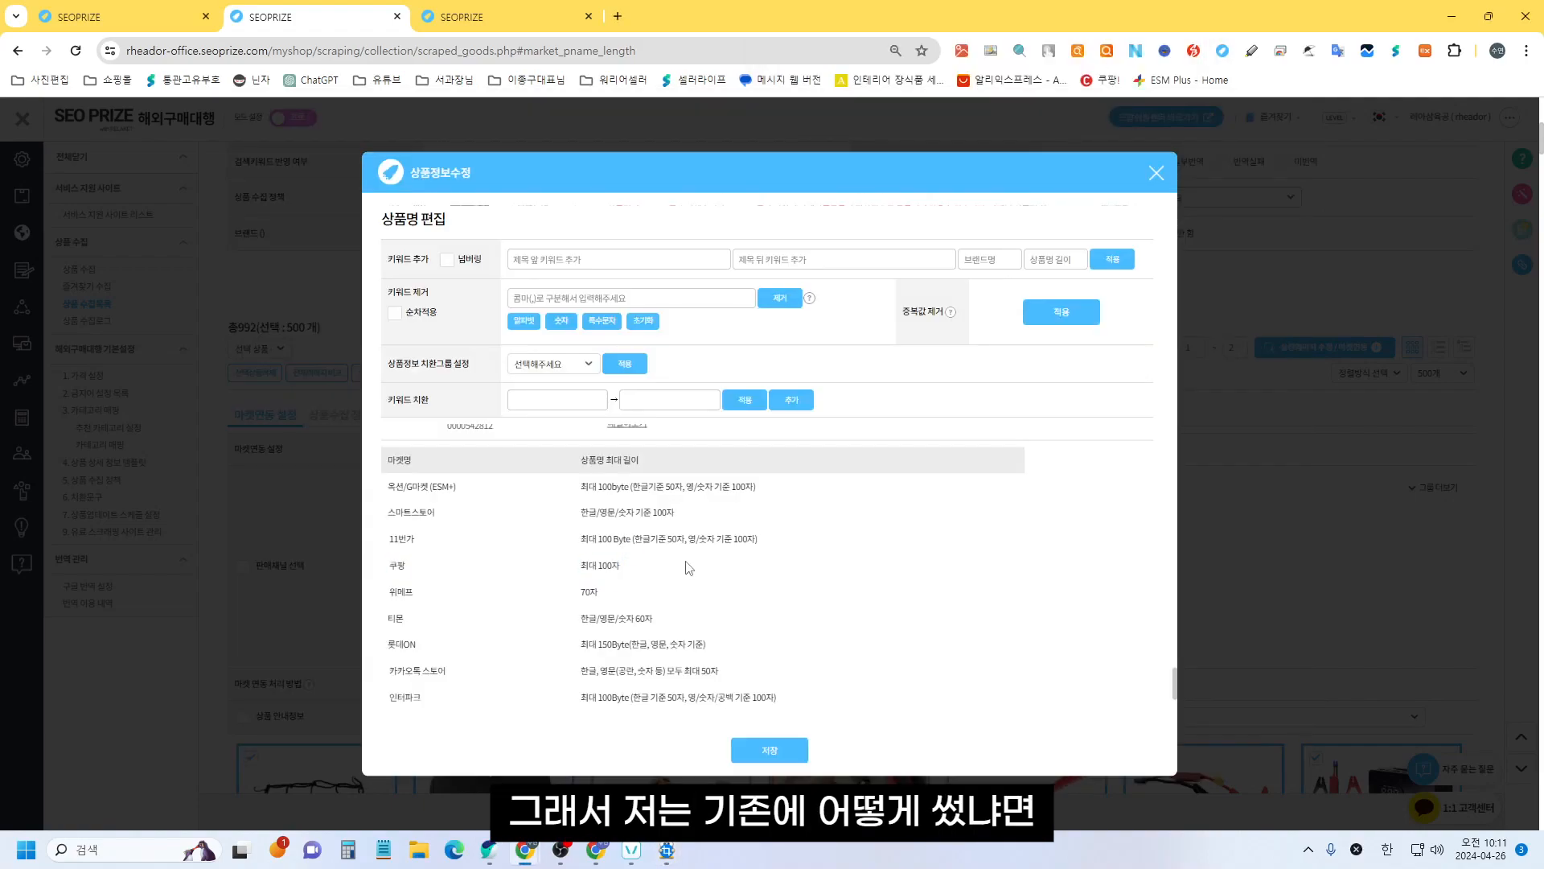
{"action": "left_click_drag", "start_coordinate": [391, 513], "coordinate": [459, 513]}
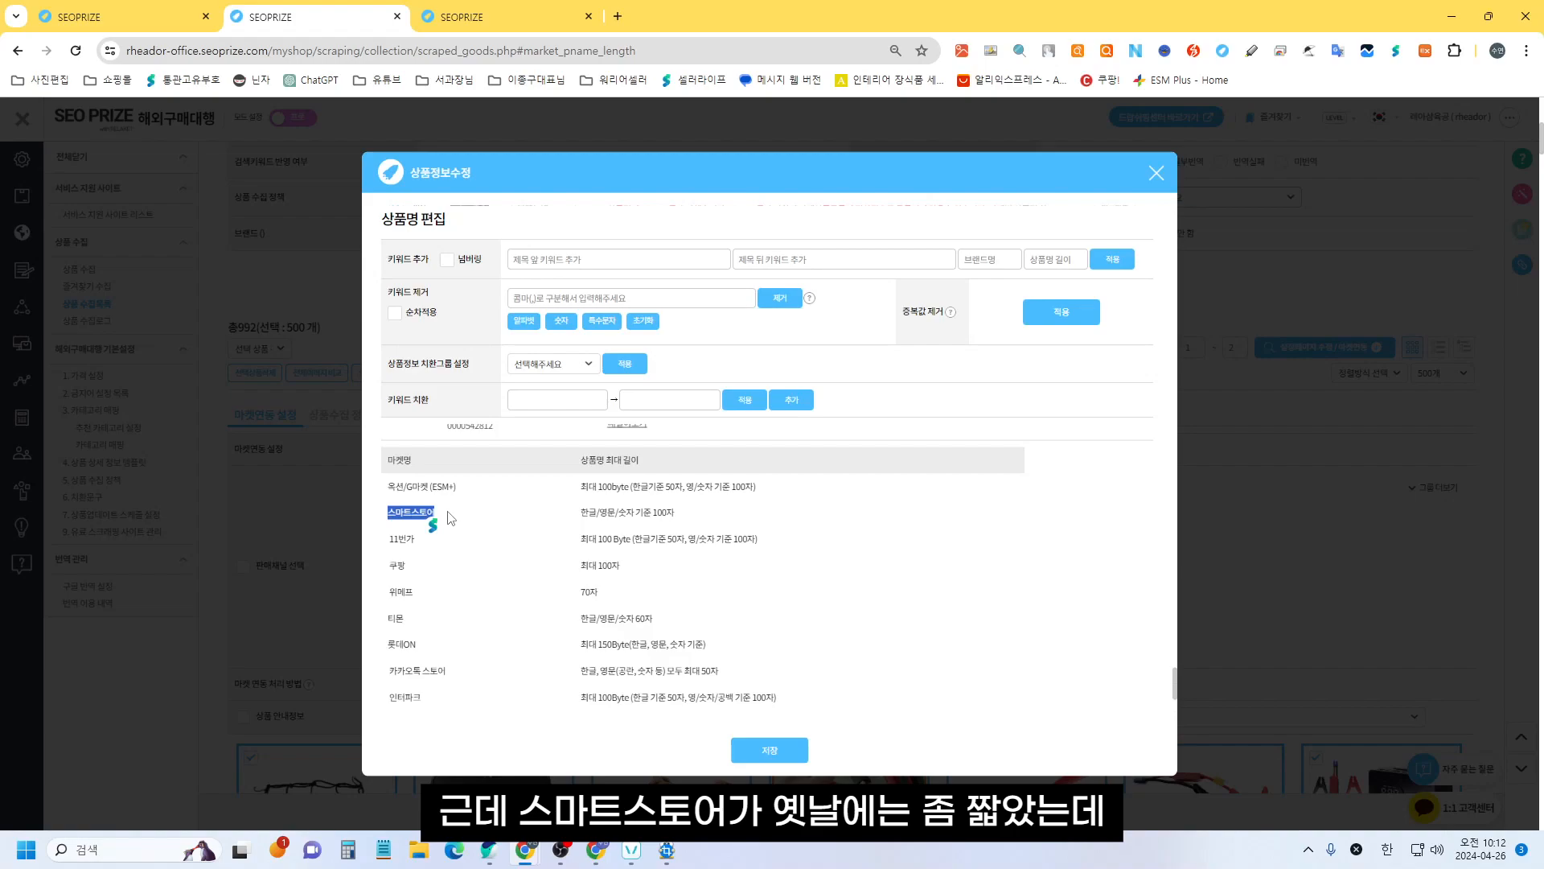
{"action": "left_click", "coordinate": [456, 528]}
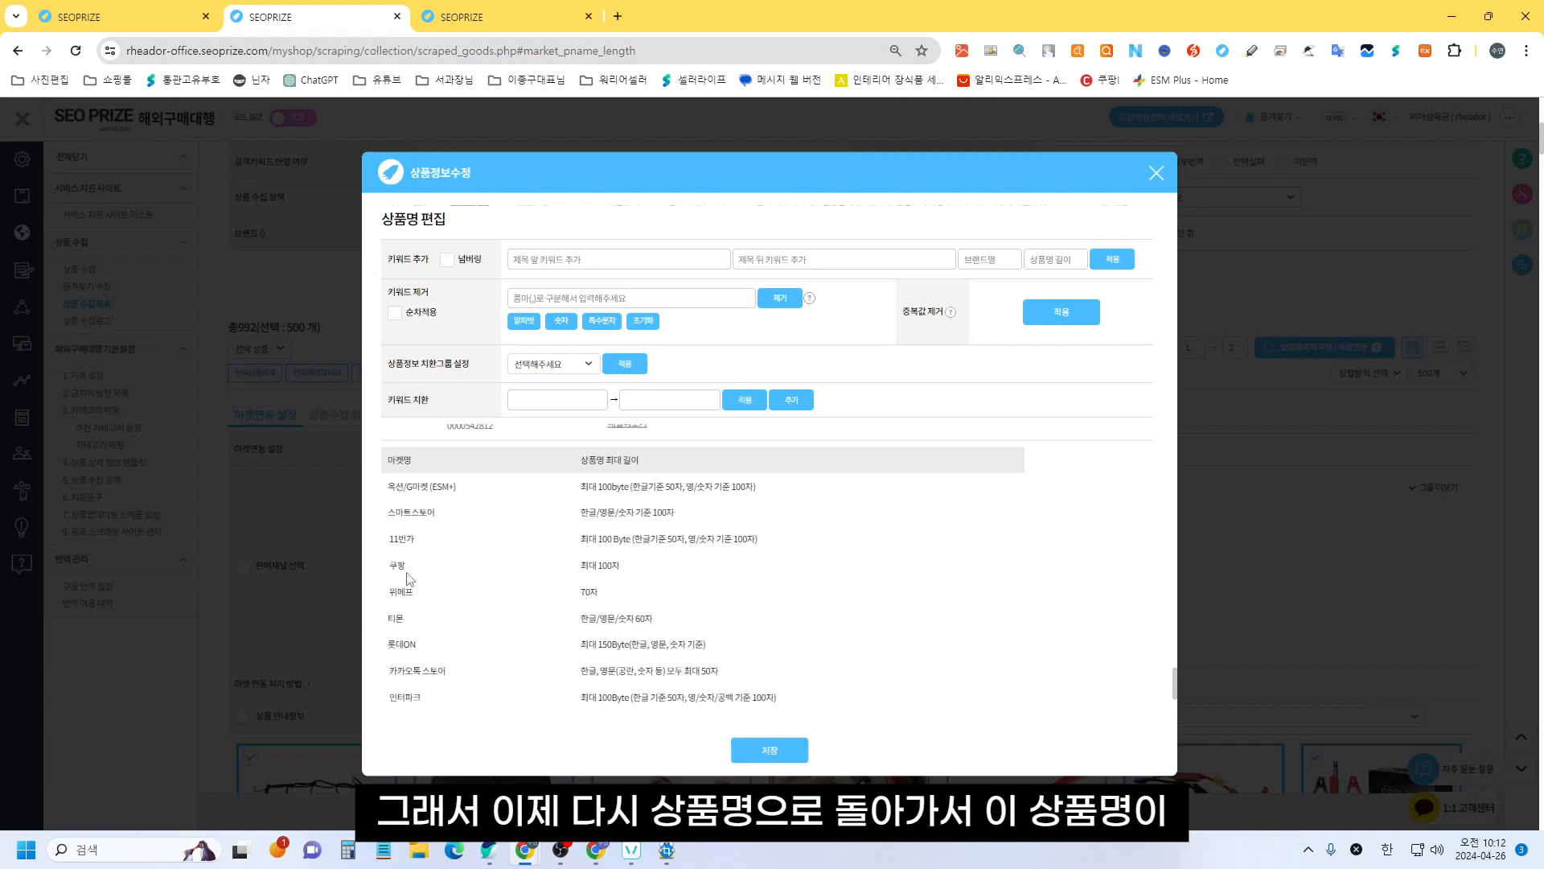
{"action": "left_click_drag", "start_coordinate": [580, 565], "coordinate": [635, 567]}
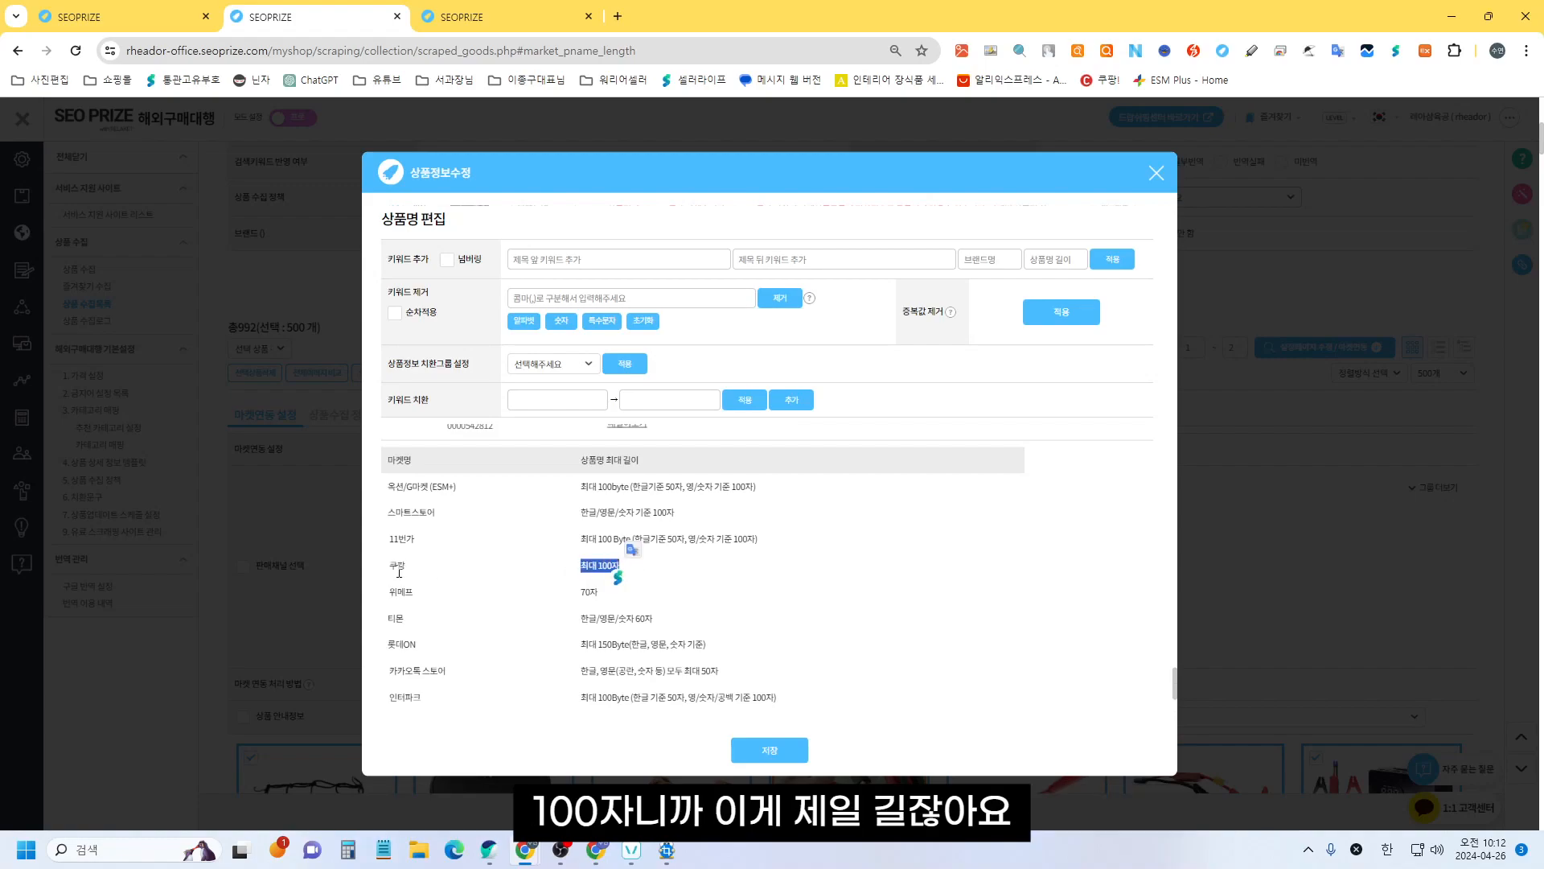
{"action": "scroll", "coordinate": [740, 568], "scroll_direction": "up", "scroll_amount": 1}
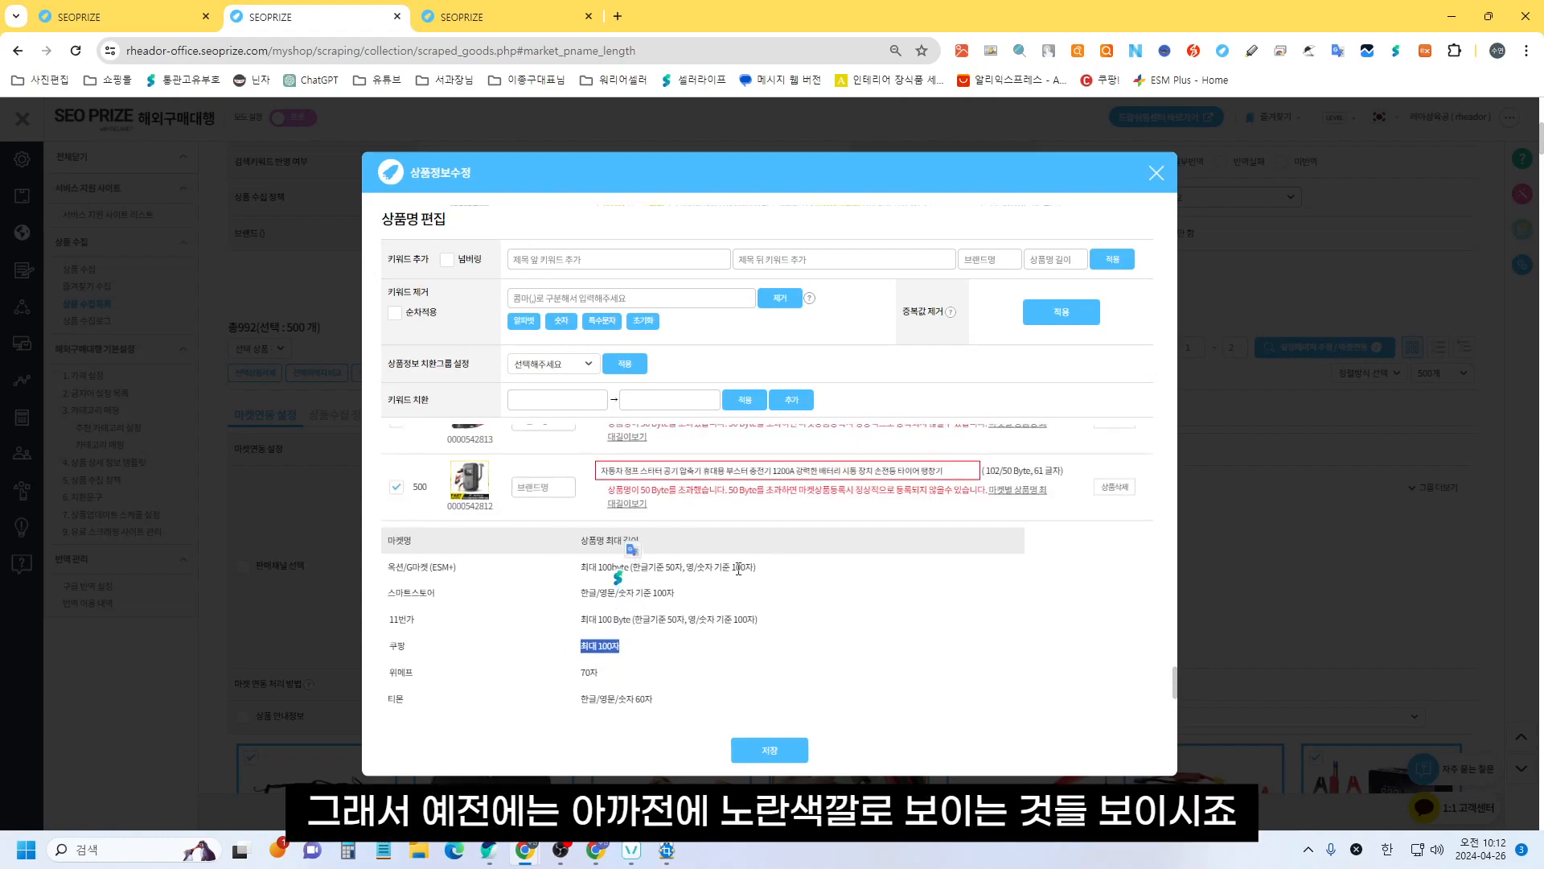
Step: Remove duplicate words (중복값 제거) from all selected product names and save the edited names
{"action": "scroll", "coordinate": [997, 540], "scroll_direction": "up", "scroll_amount": 3}
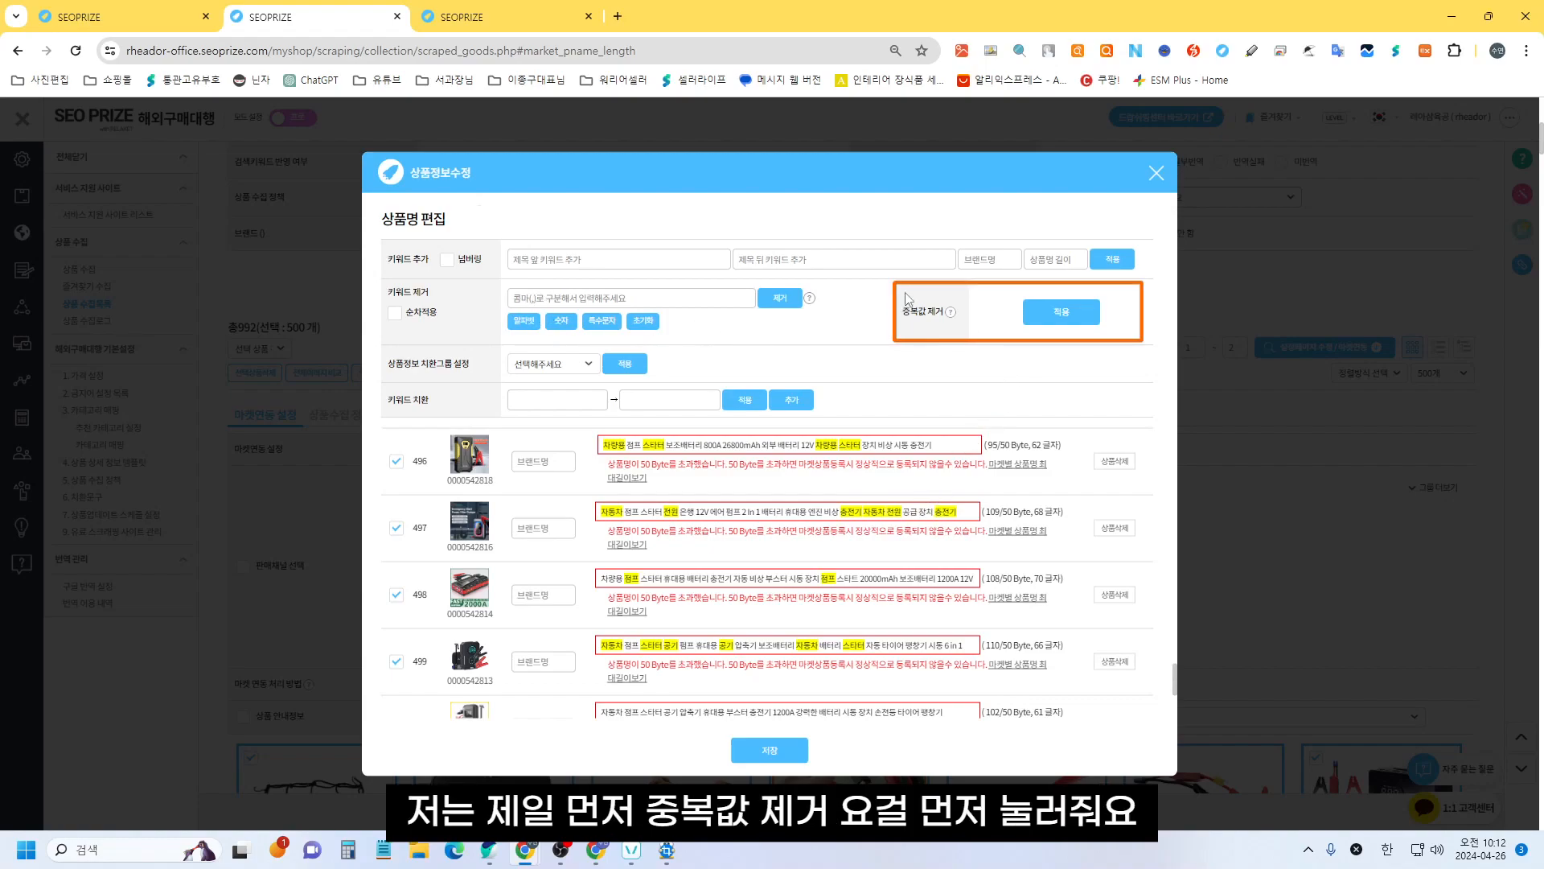
{"action": "left_click", "coordinate": [1061, 313]}
{"action": "scroll", "coordinate": [1102, 554], "scroll_direction": "up", "scroll_amount": 5}
{"action": "left_click_drag", "start_coordinate": [1176, 643], "coordinate": [1192, 210]}
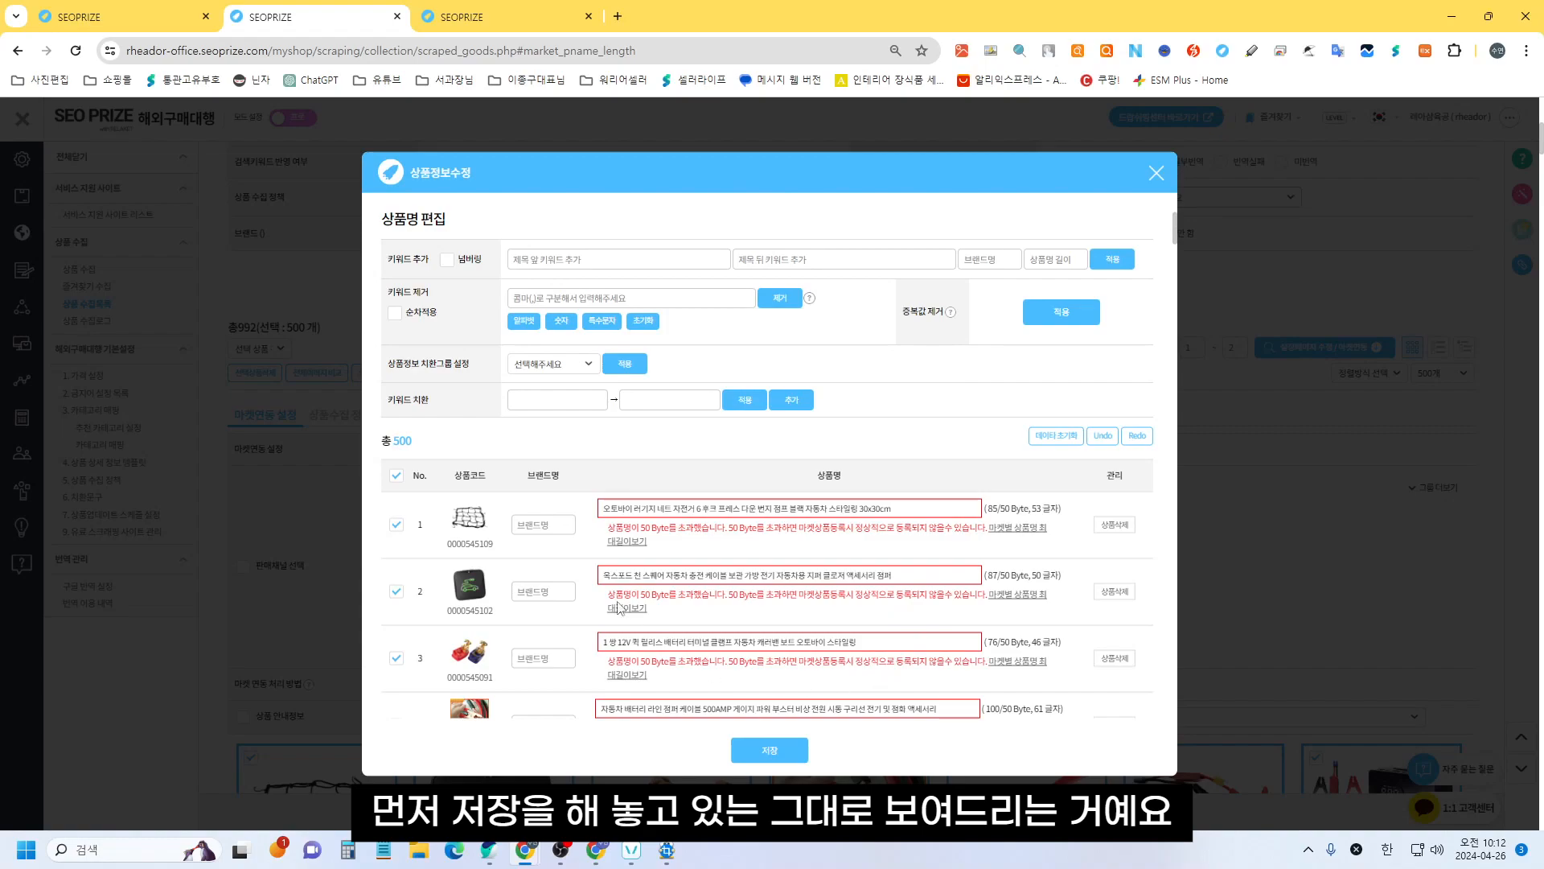
{"action": "left_click", "coordinate": [776, 750]}
{"action": "left_click", "coordinate": [851, 185]}
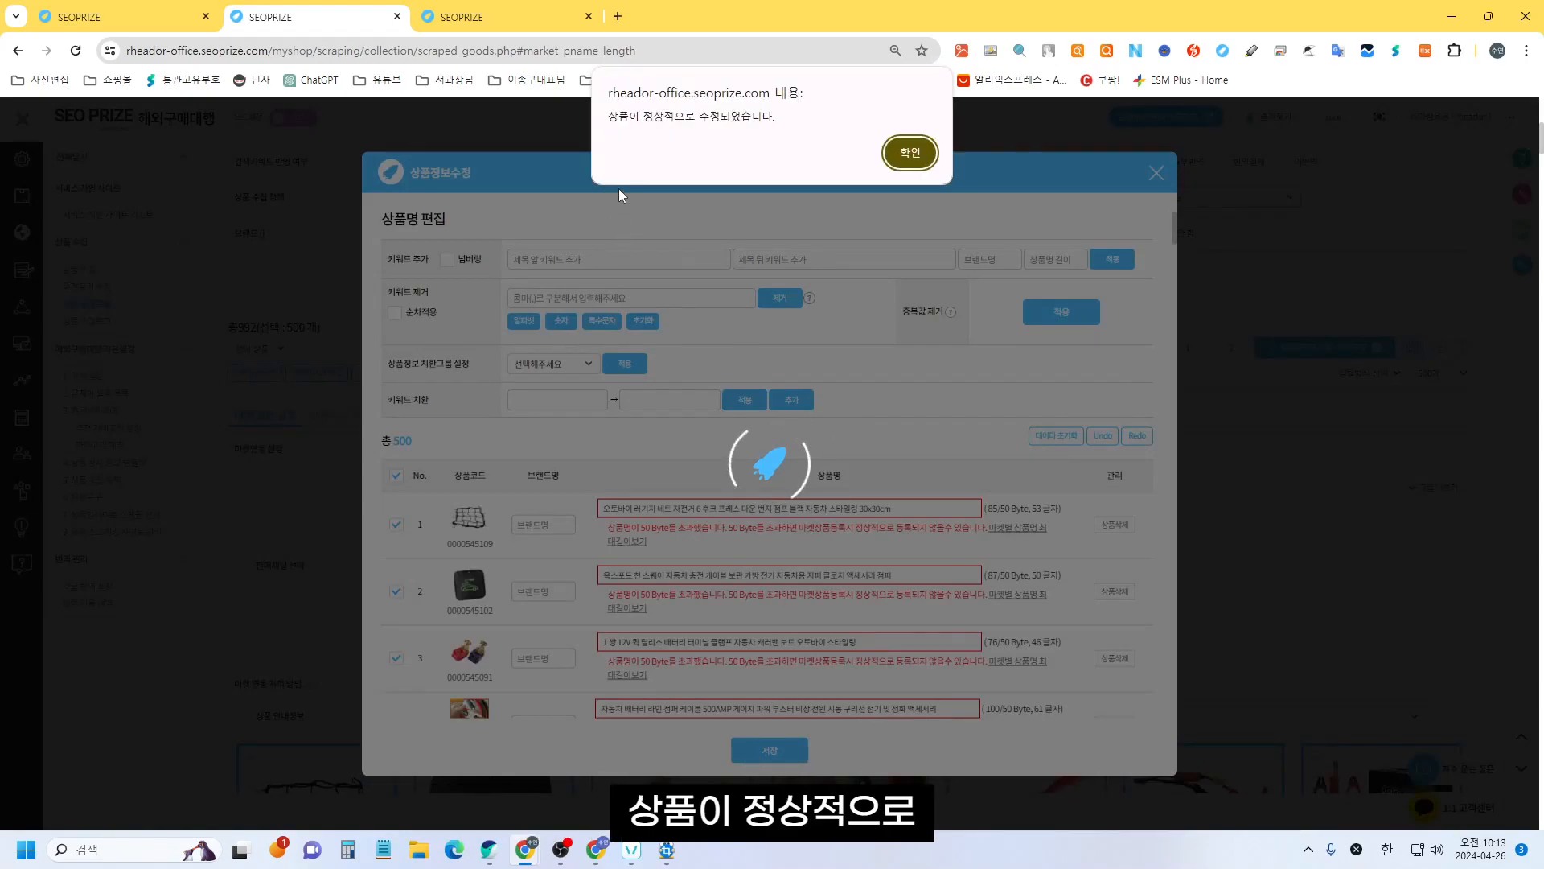
{"action": "left_click", "coordinate": [891, 152]}
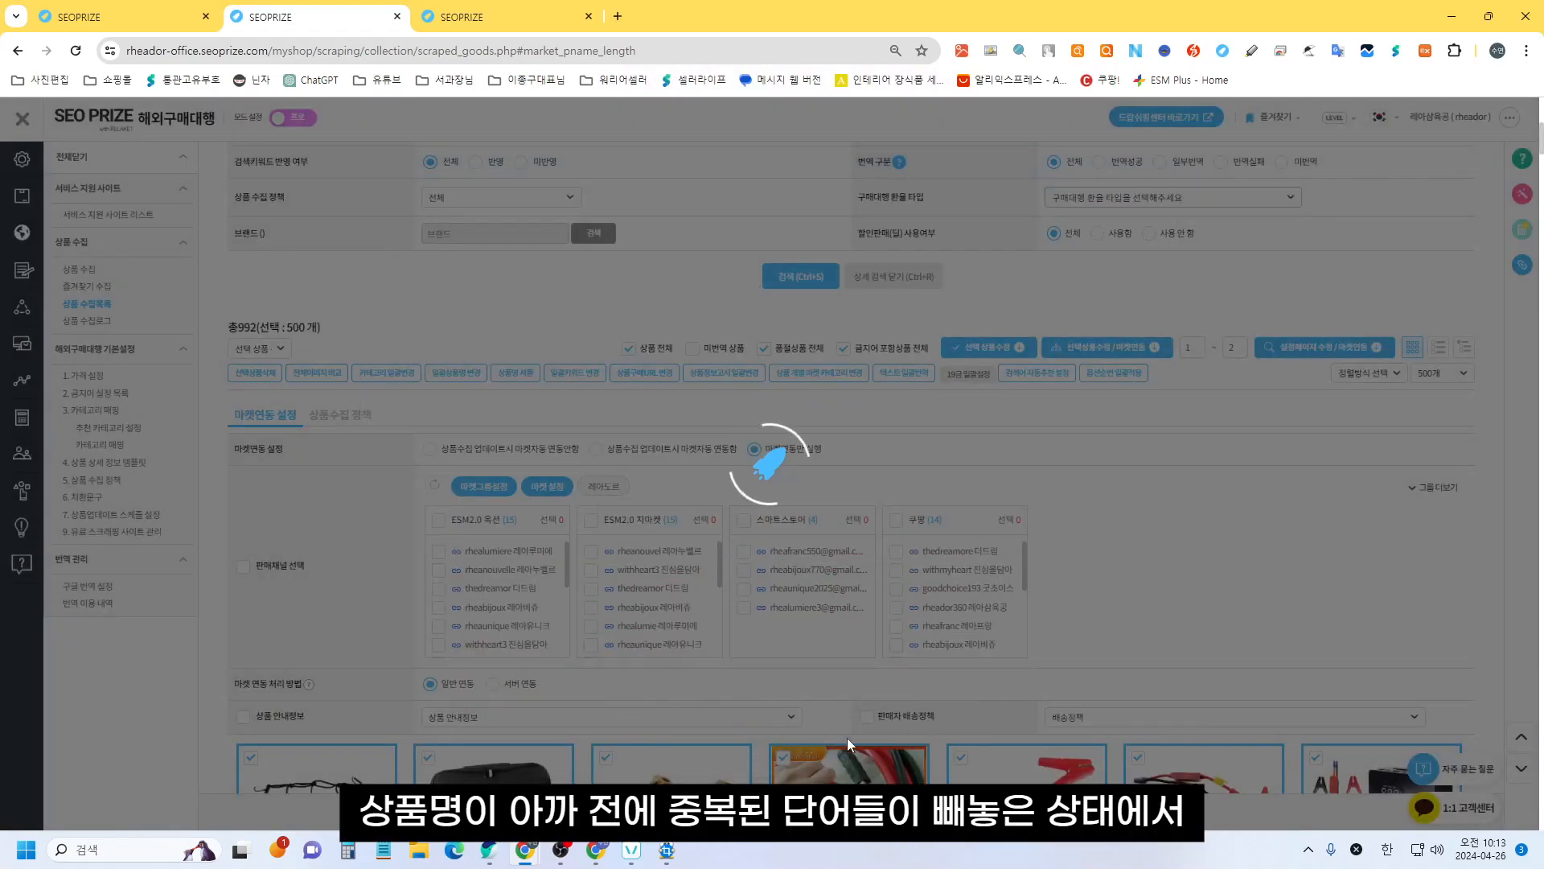
Step: Examine the updated product cards and the list of 쿠팡 accounts in the sales channel selection
{"action": "scroll", "coordinate": [667, 458], "scroll_direction": "down", "scroll_amount": 6}
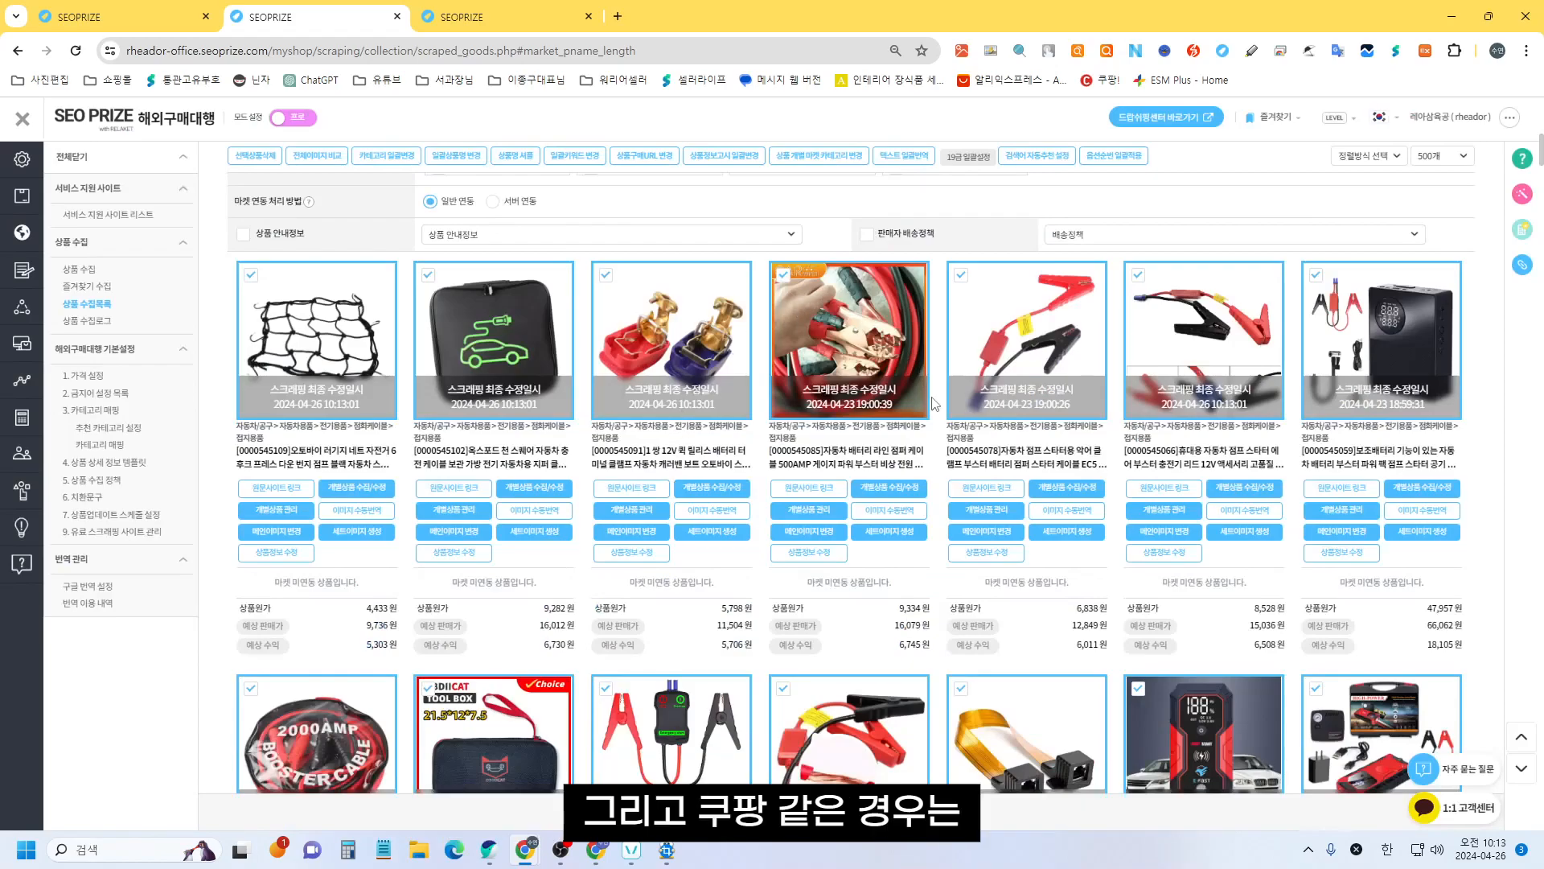
{"action": "scroll", "coordinate": [932, 398], "scroll_direction": "up", "scroll_amount": 1}
{"action": "scroll", "coordinate": [945, 406], "scroll_direction": "up", "scroll_amount": 4}
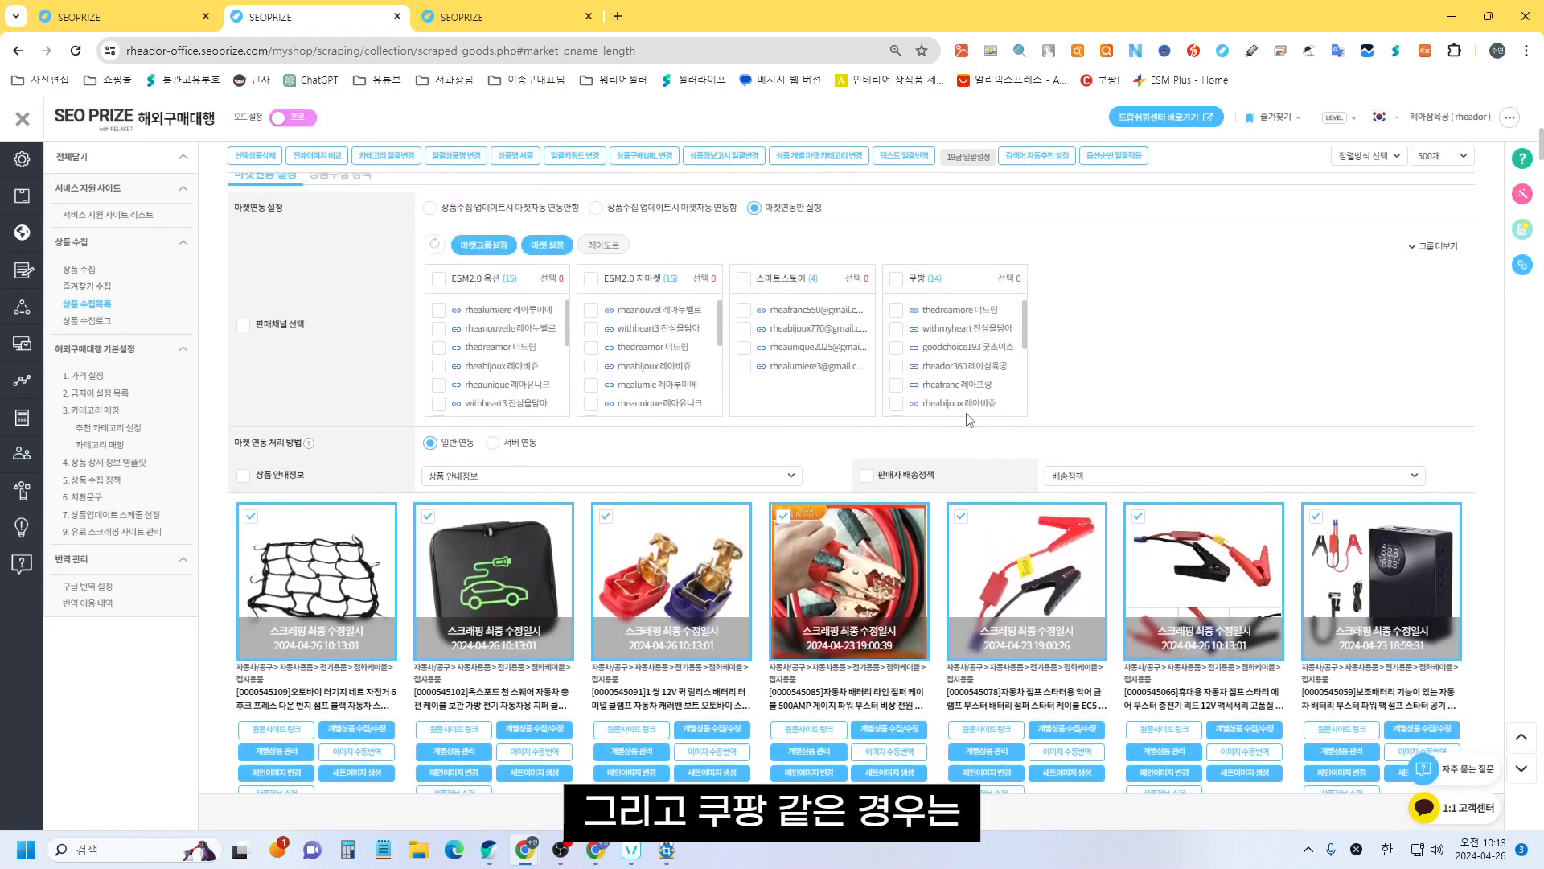
{"action": "scroll", "coordinate": [969, 419], "scroll_direction": "up", "scroll_amount": 1}
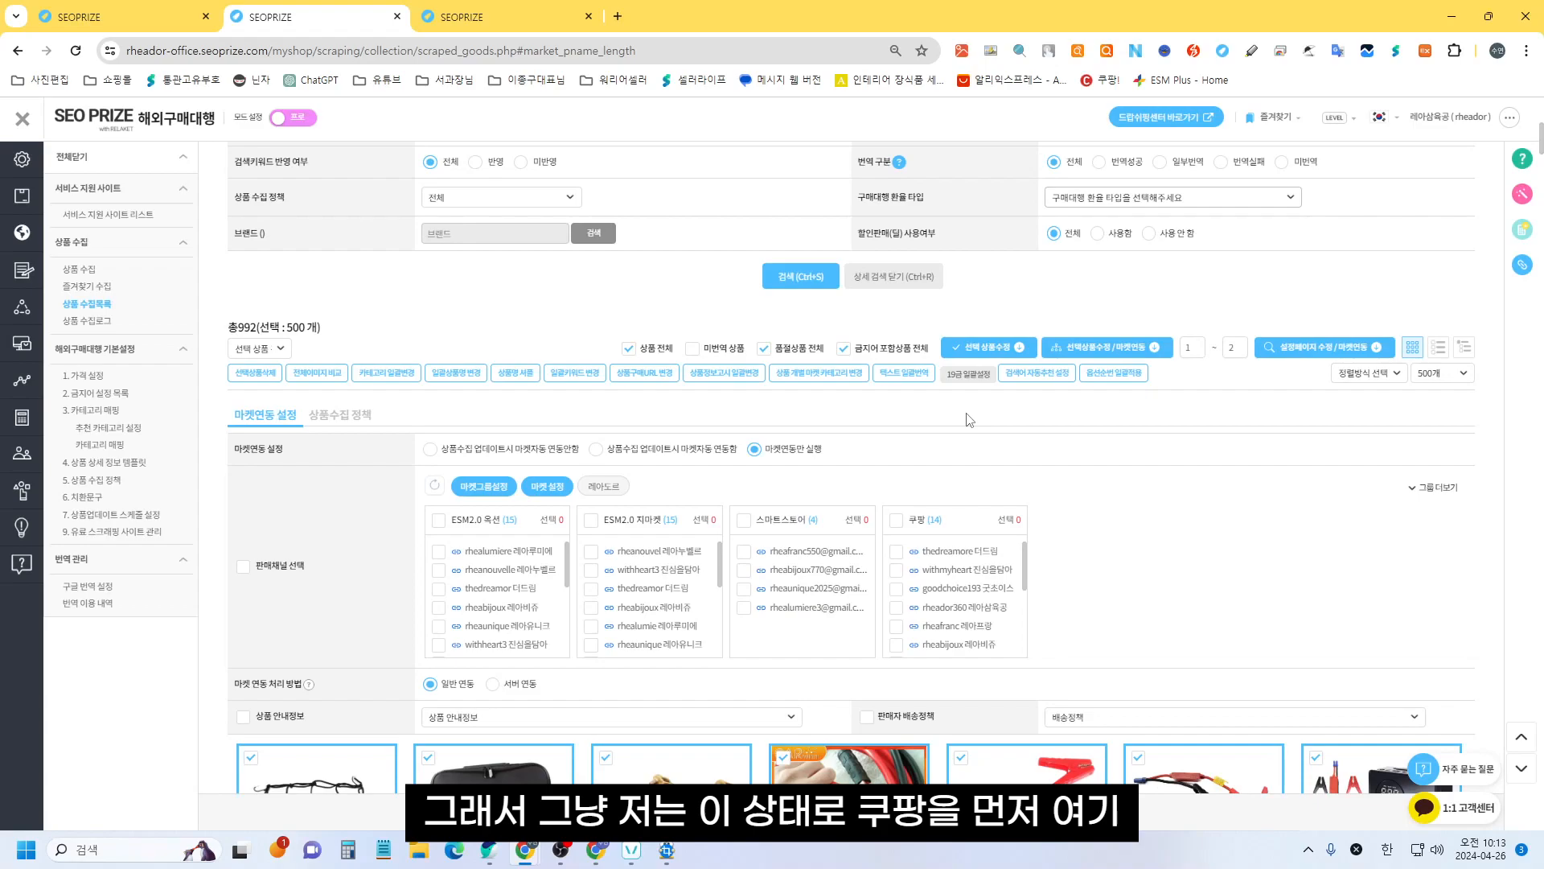
{"action": "scroll", "coordinate": [917, 523], "scroll_direction": "down", "scroll_amount": 1}
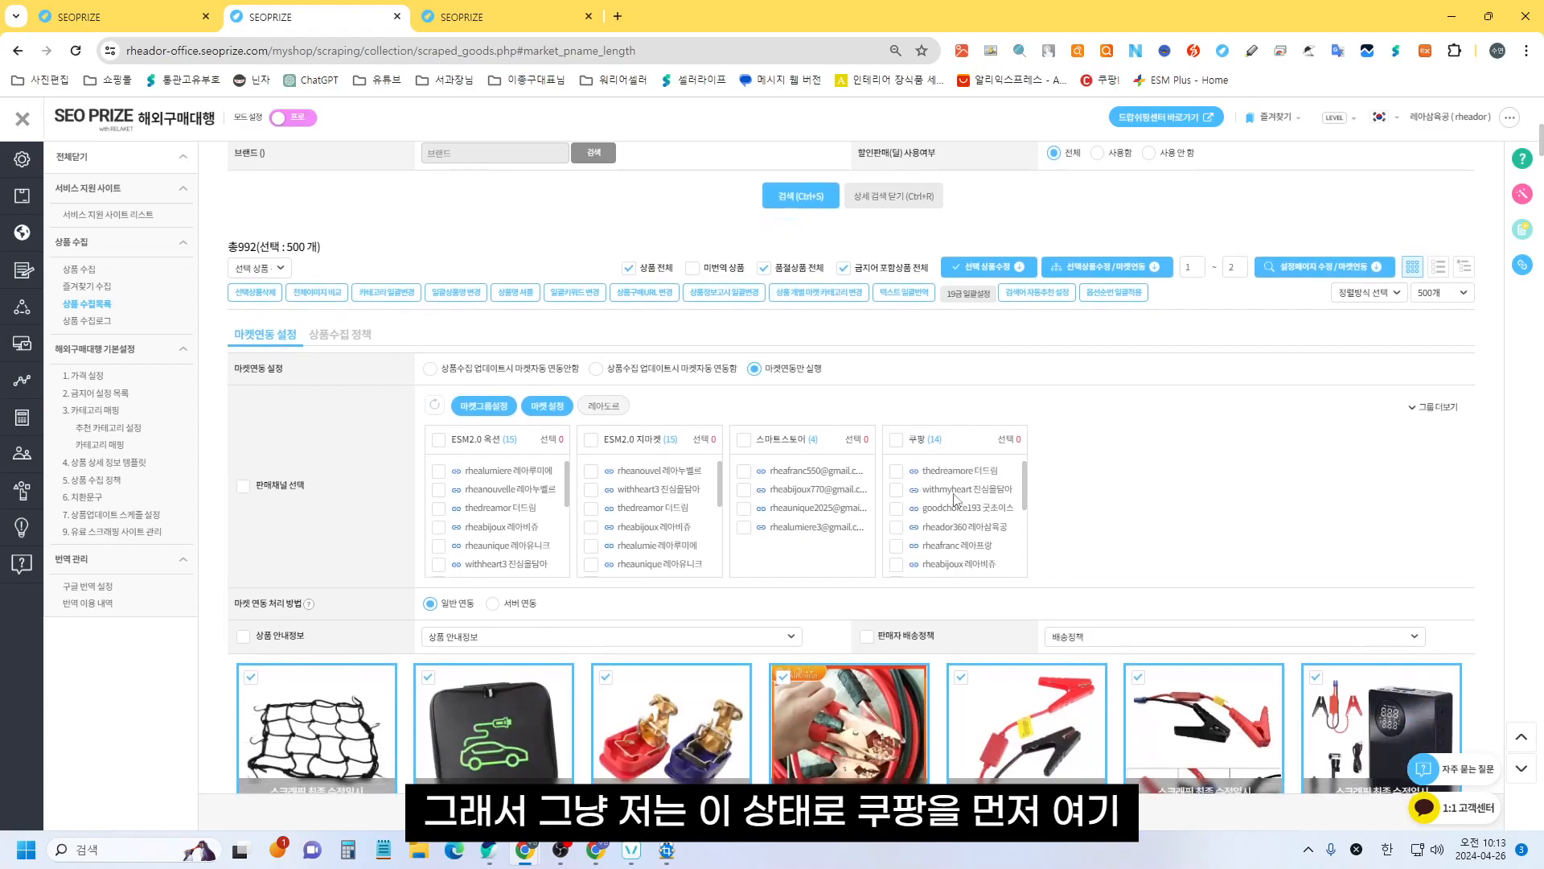
{"action": "left_click", "coordinate": [897, 441]}
{"action": "left_click", "coordinate": [896, 441]}
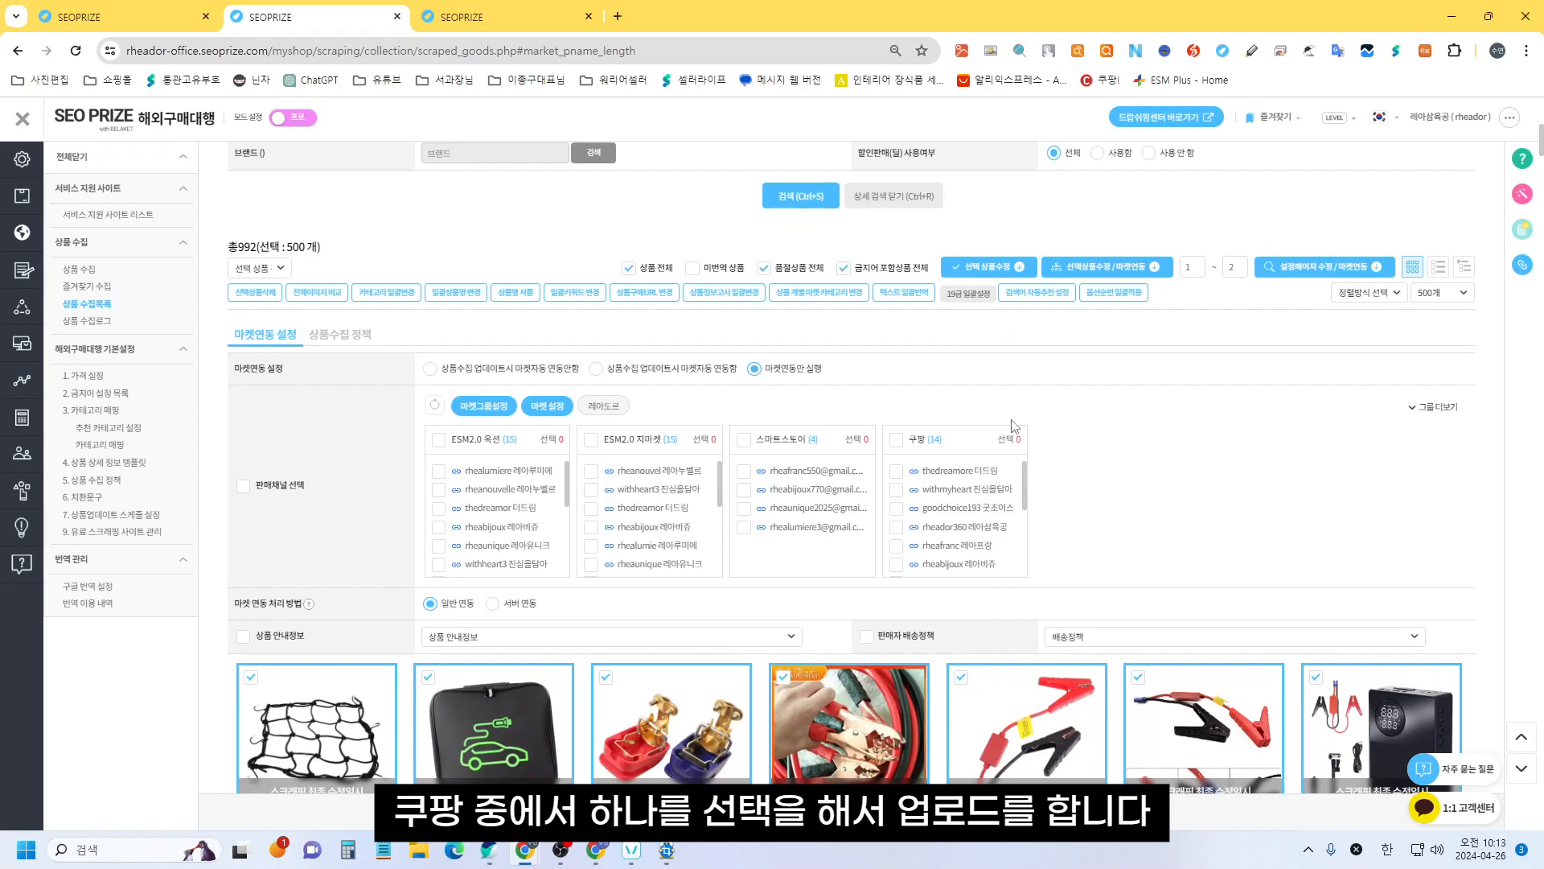
{"action": "scroll", "coordinate": [995, 503], "scroll_direction": "down", "scroll_amount": 3}
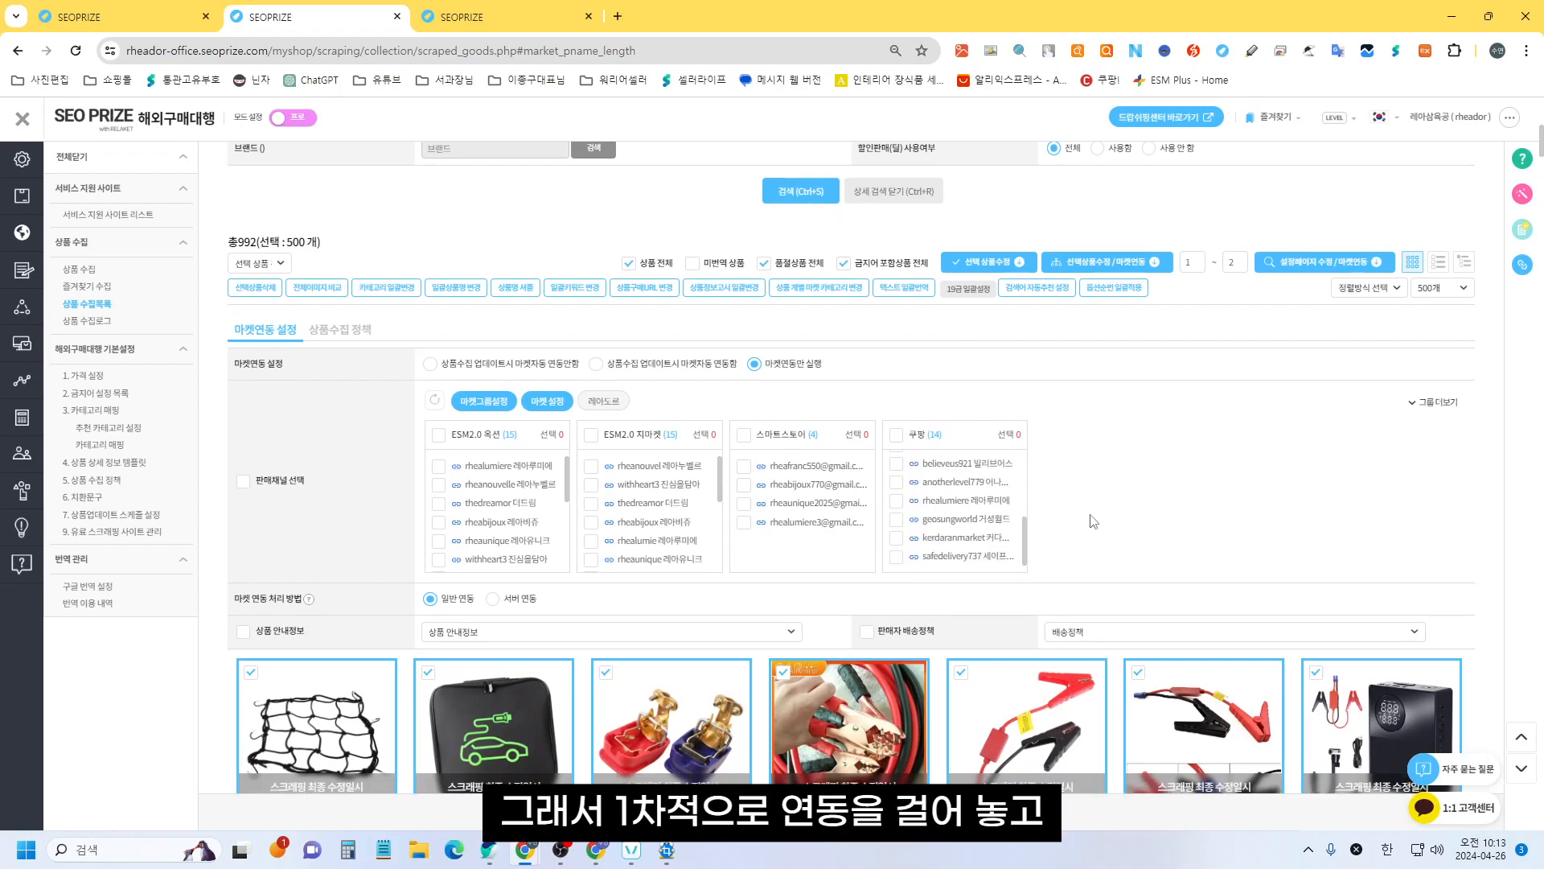
{"action": "scroll", "coordinate": [1085, 518], "scroll_direction": "down", "scroll_amount": 1}
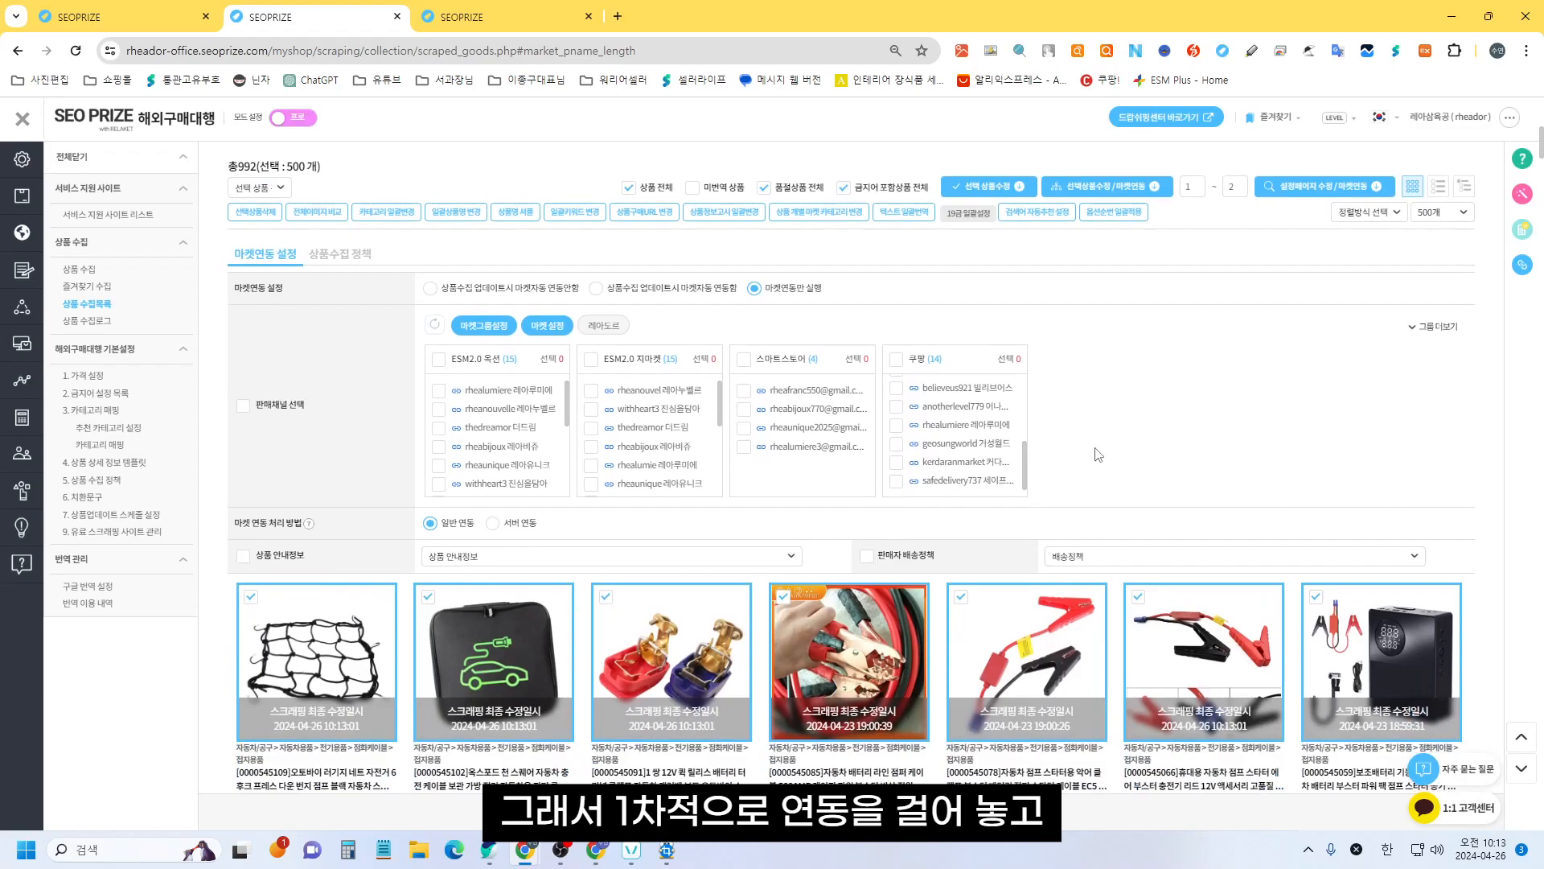
Step: Reopen the bulk product name editor (일괄상품명 변경) for the 500 selected products and apply a product name length of 64 characters
{"action": "scroll", "coordinate": [1046, 444], "scroll_direction": "down", "scroll_amount": 1}
{"action": "scroll", "coordinate": [1046, 443], "scroll_direction": "up", "scroll_amount": 4}
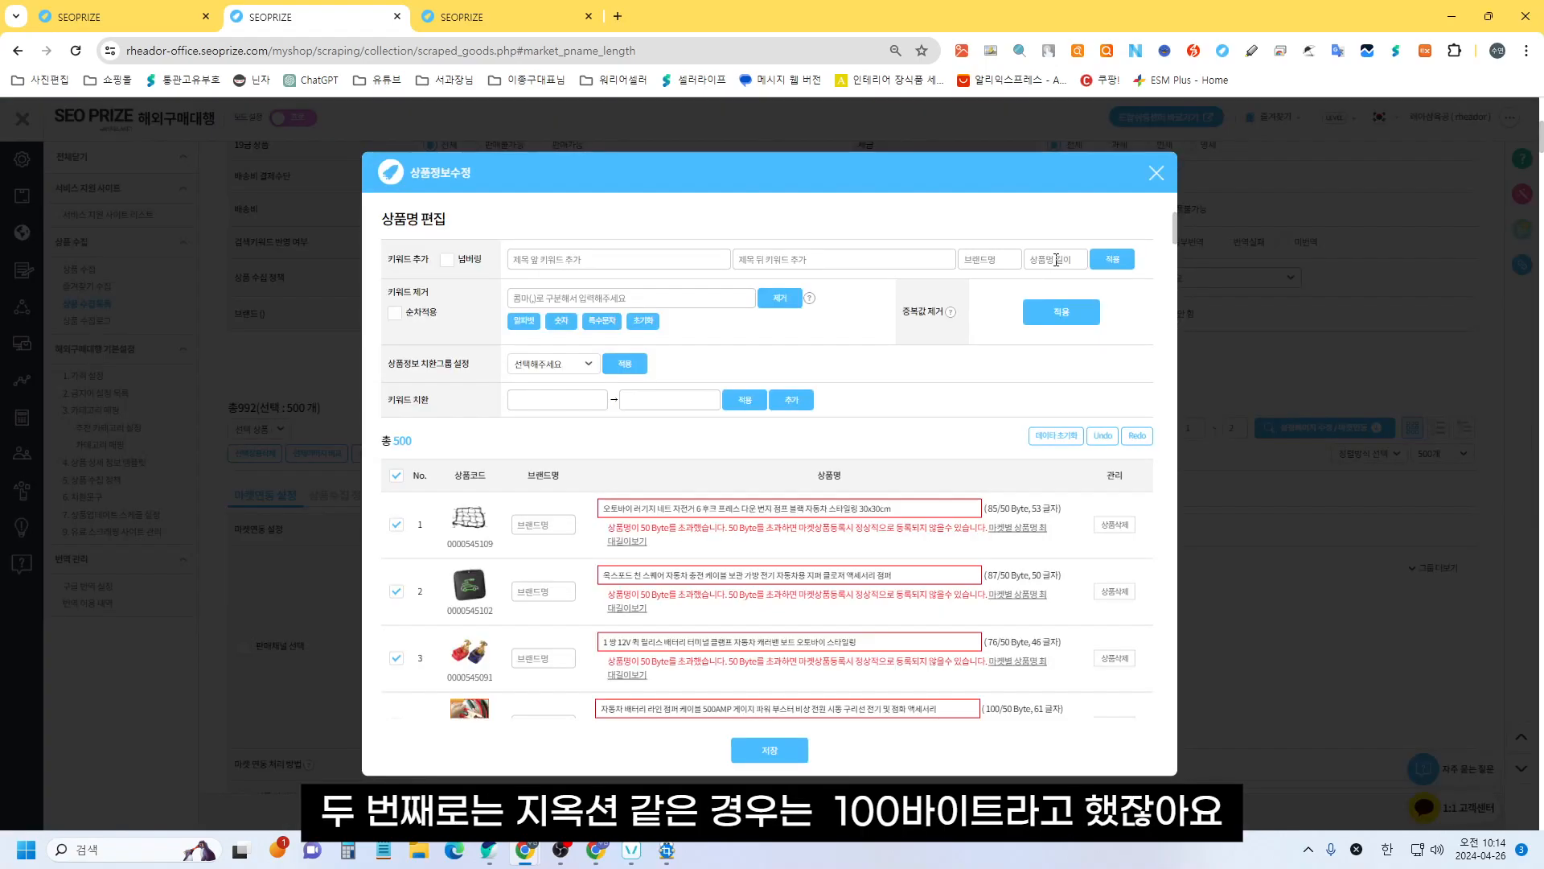
{"action": "left_click", "coordinate": [1056, 260]}
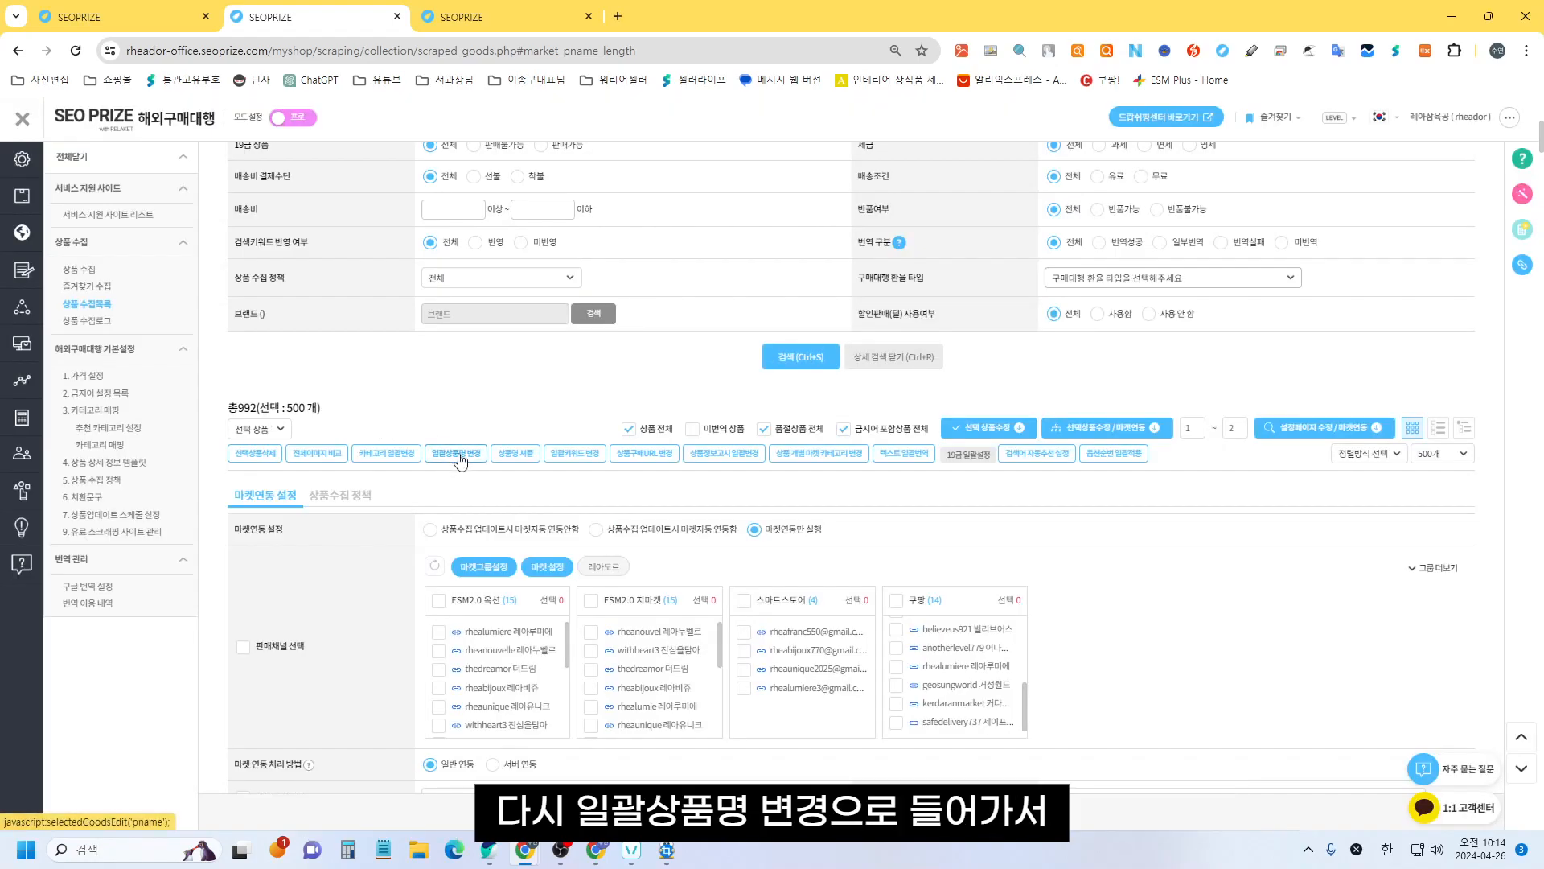
{"action": "left_click", "coordinate": [456, 453]}
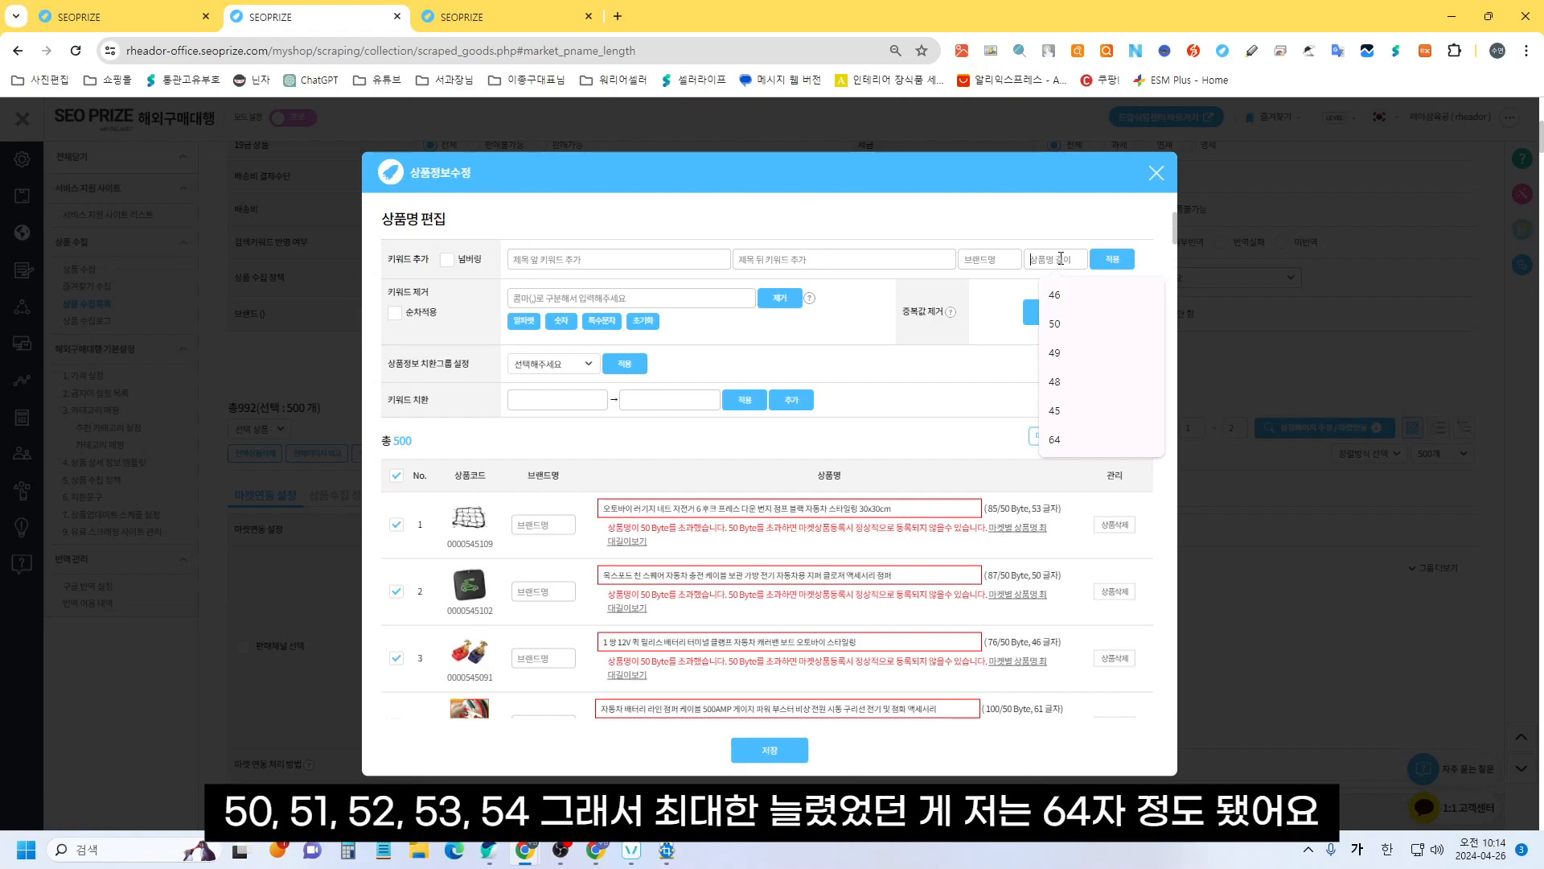
{"action": "type", "text": "64"}
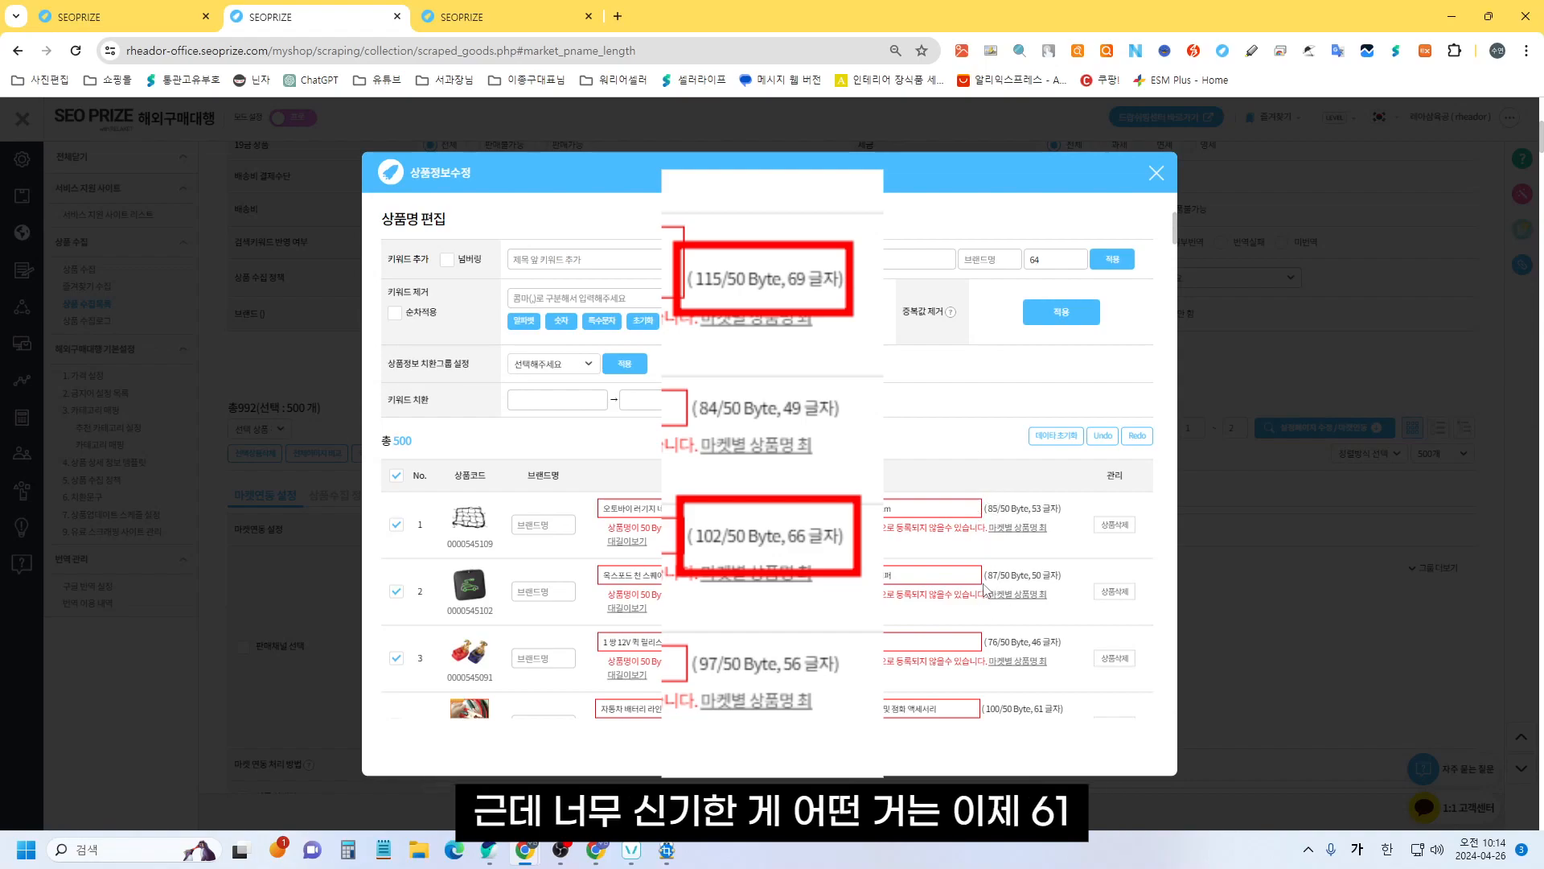
{"action": "scroll", "coordinate": [985, 590], "scroll_direction": "down", "scroll_amount": 1}
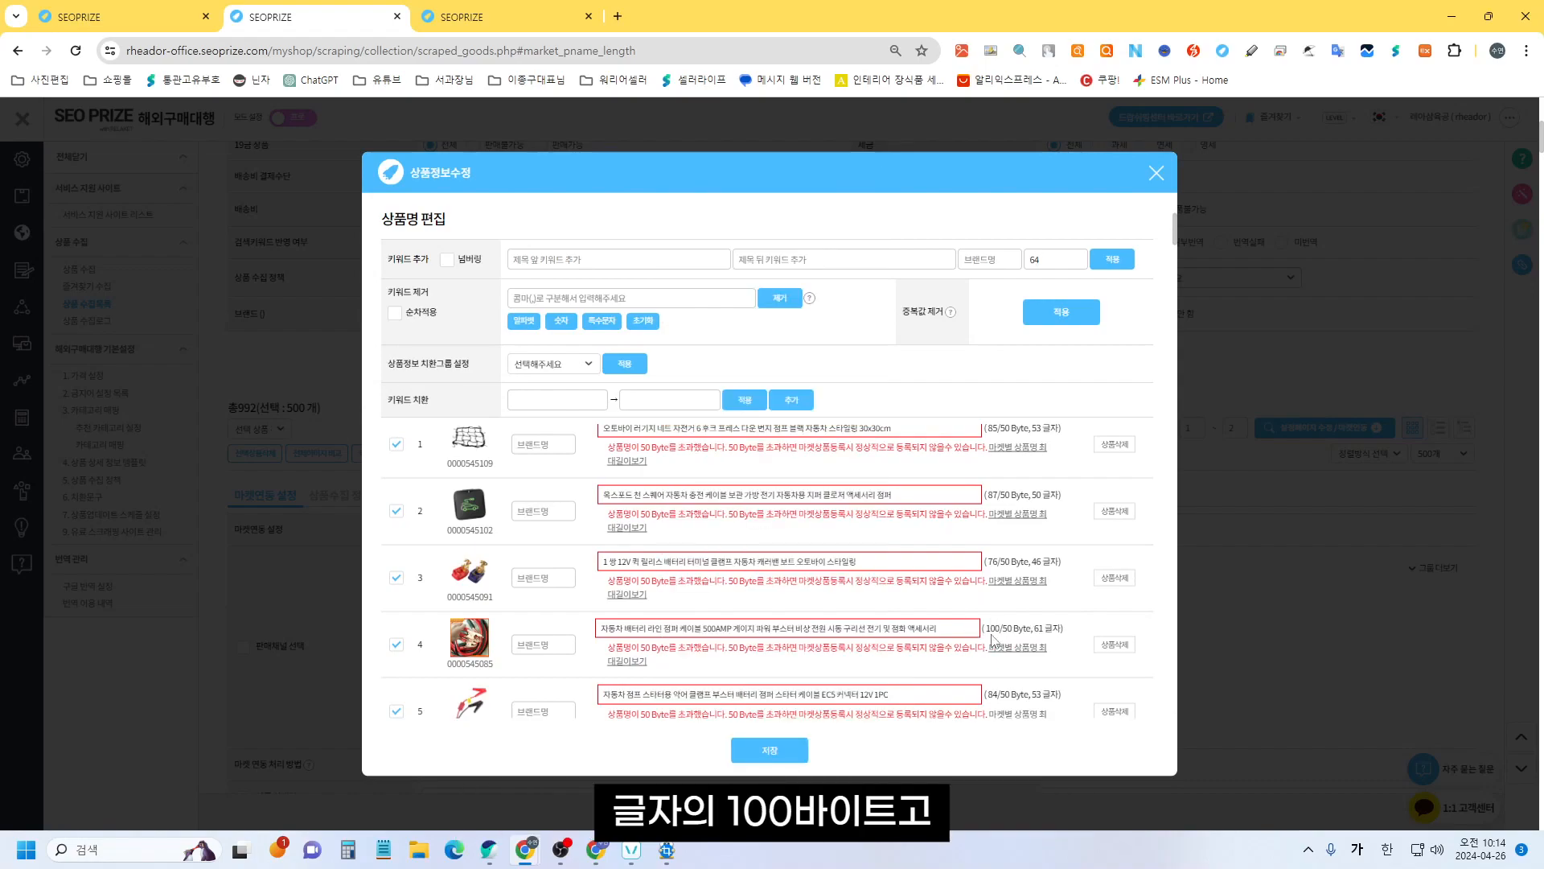
{"action": "scroll", "coordinate": [989, 636], "scroll_direction": "down", "scroll_amount": 4}
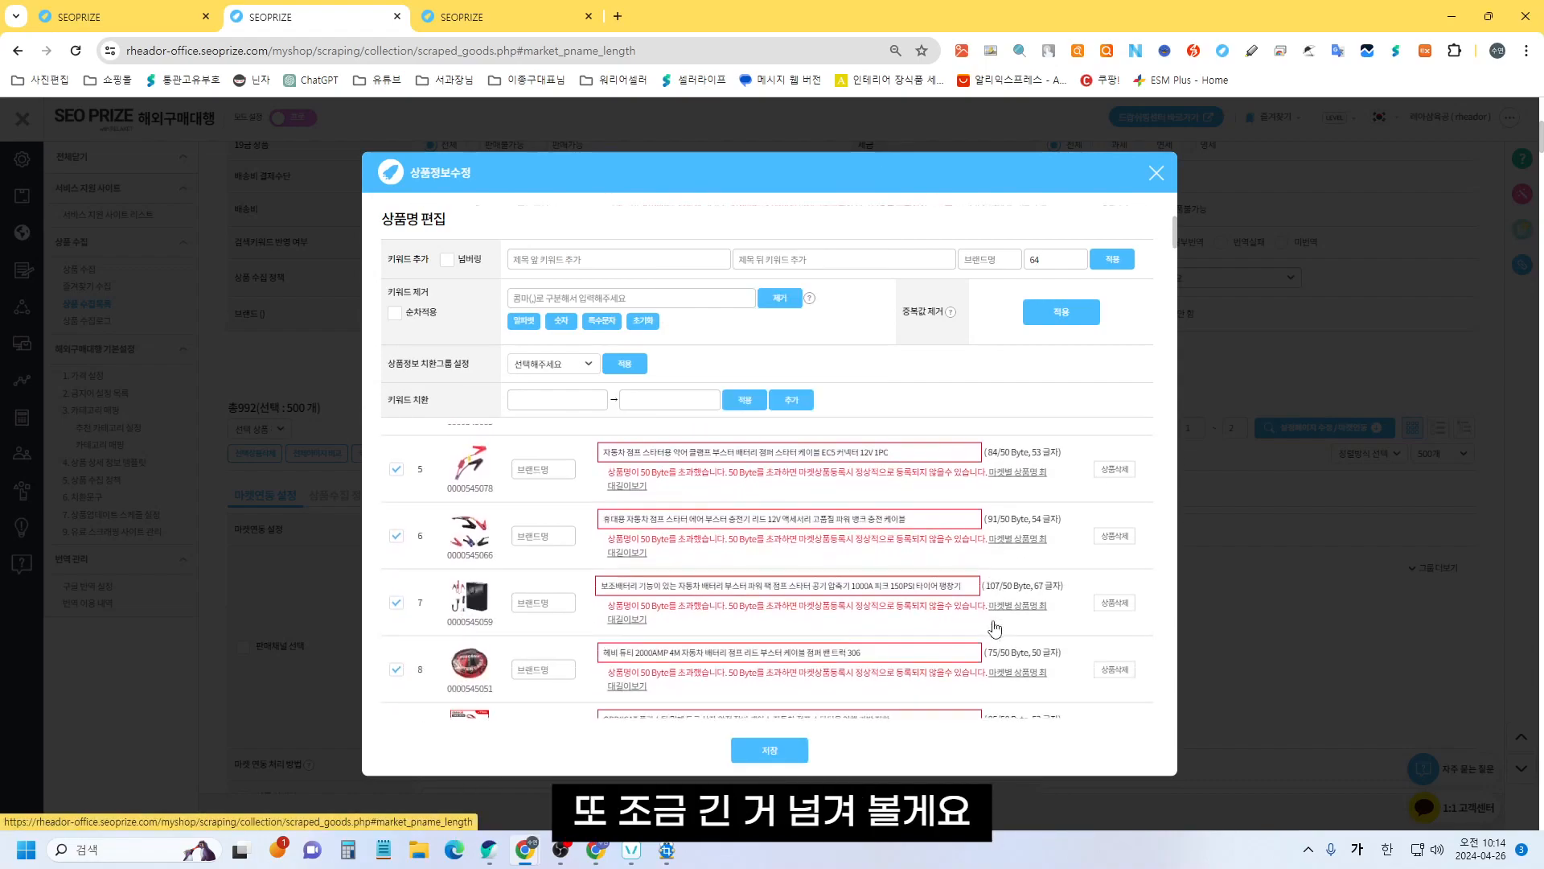
{"action": "scroll", "coordinate": [995, 628], "scroll_direction": "down", "scroll_amount": 1}
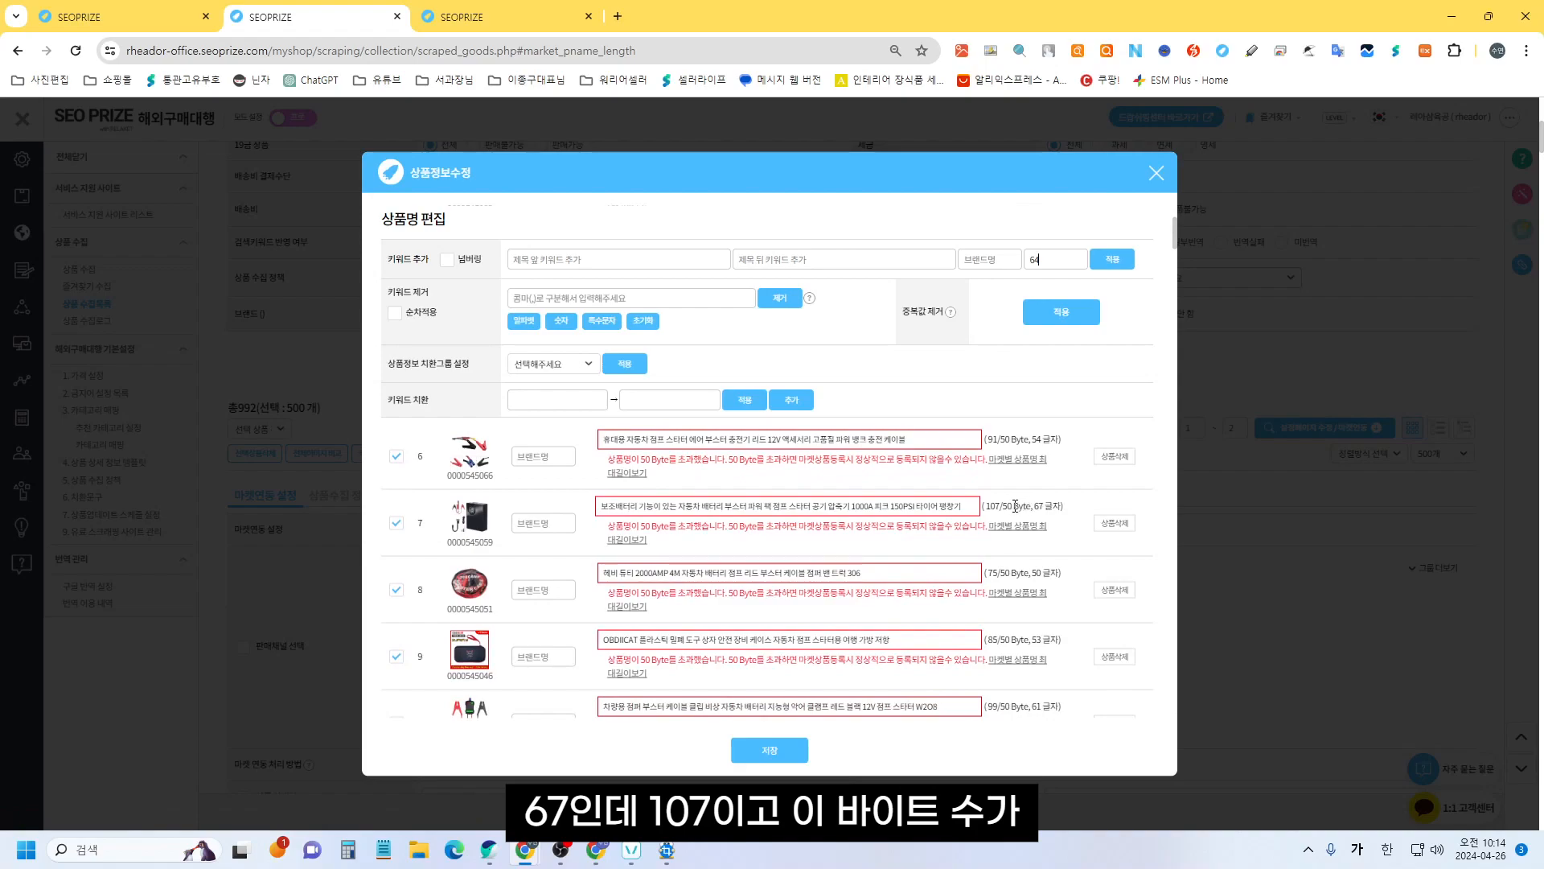
{"action": "scroll", "coordinate": [997, 584], "scroll_direction": "down", "scroll_amount": 1}
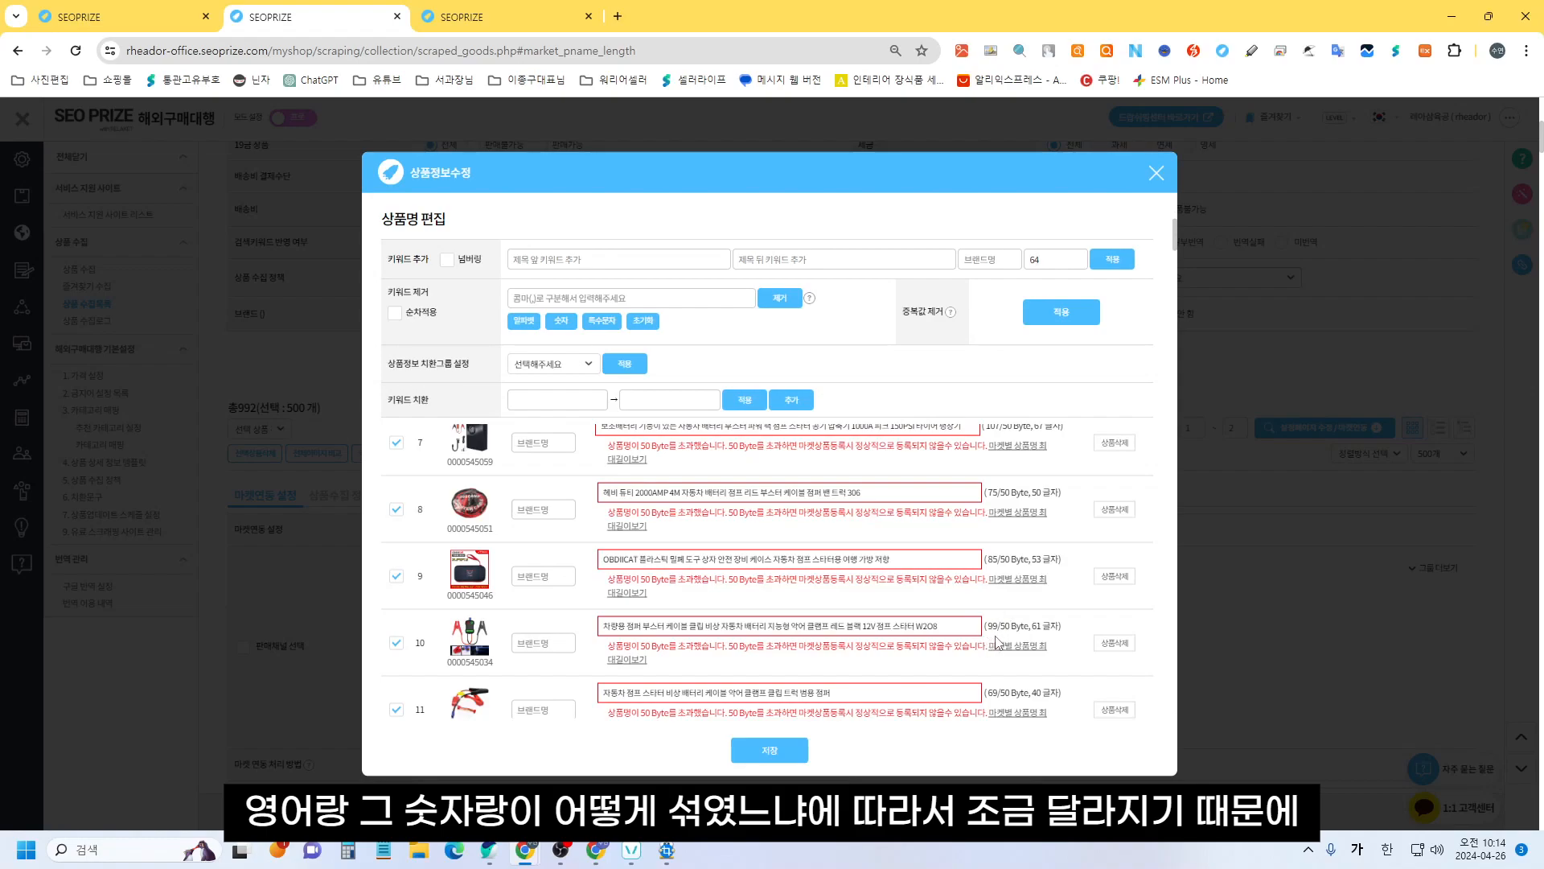
{"action": "scroll", "coordinate": [985, 642], "scroll_direction": "up", "scroll_amount": 7}
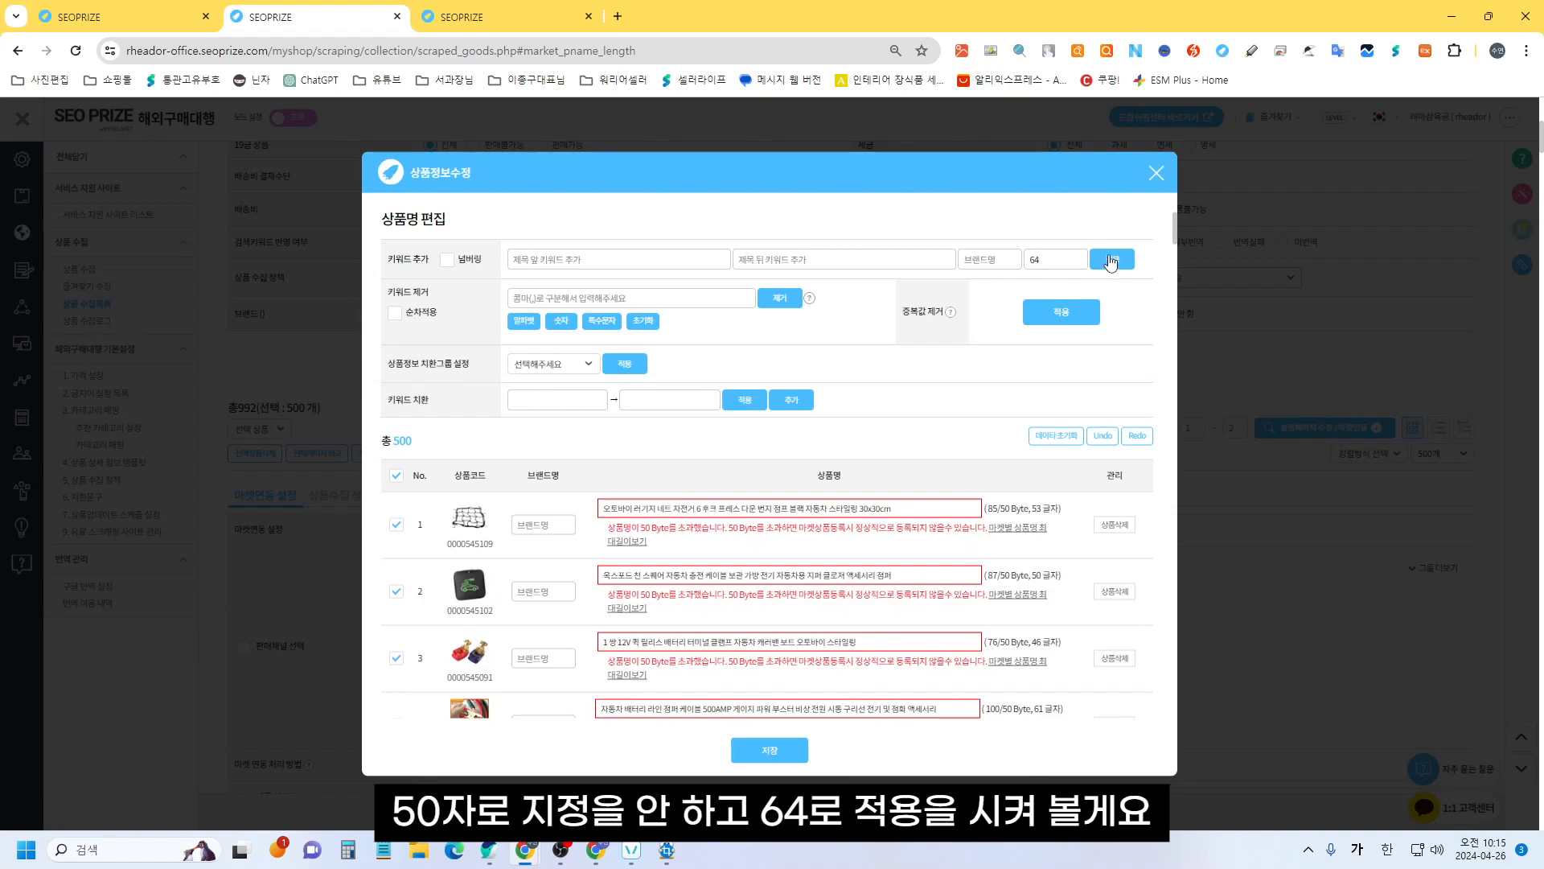
Step: Examine the byte and character counts of the shortened product names against the 100-byte limit
{"action": "scroll", "coordinate": [1050, 549], "scroll_direction": "down", "scroll_amount": 5}
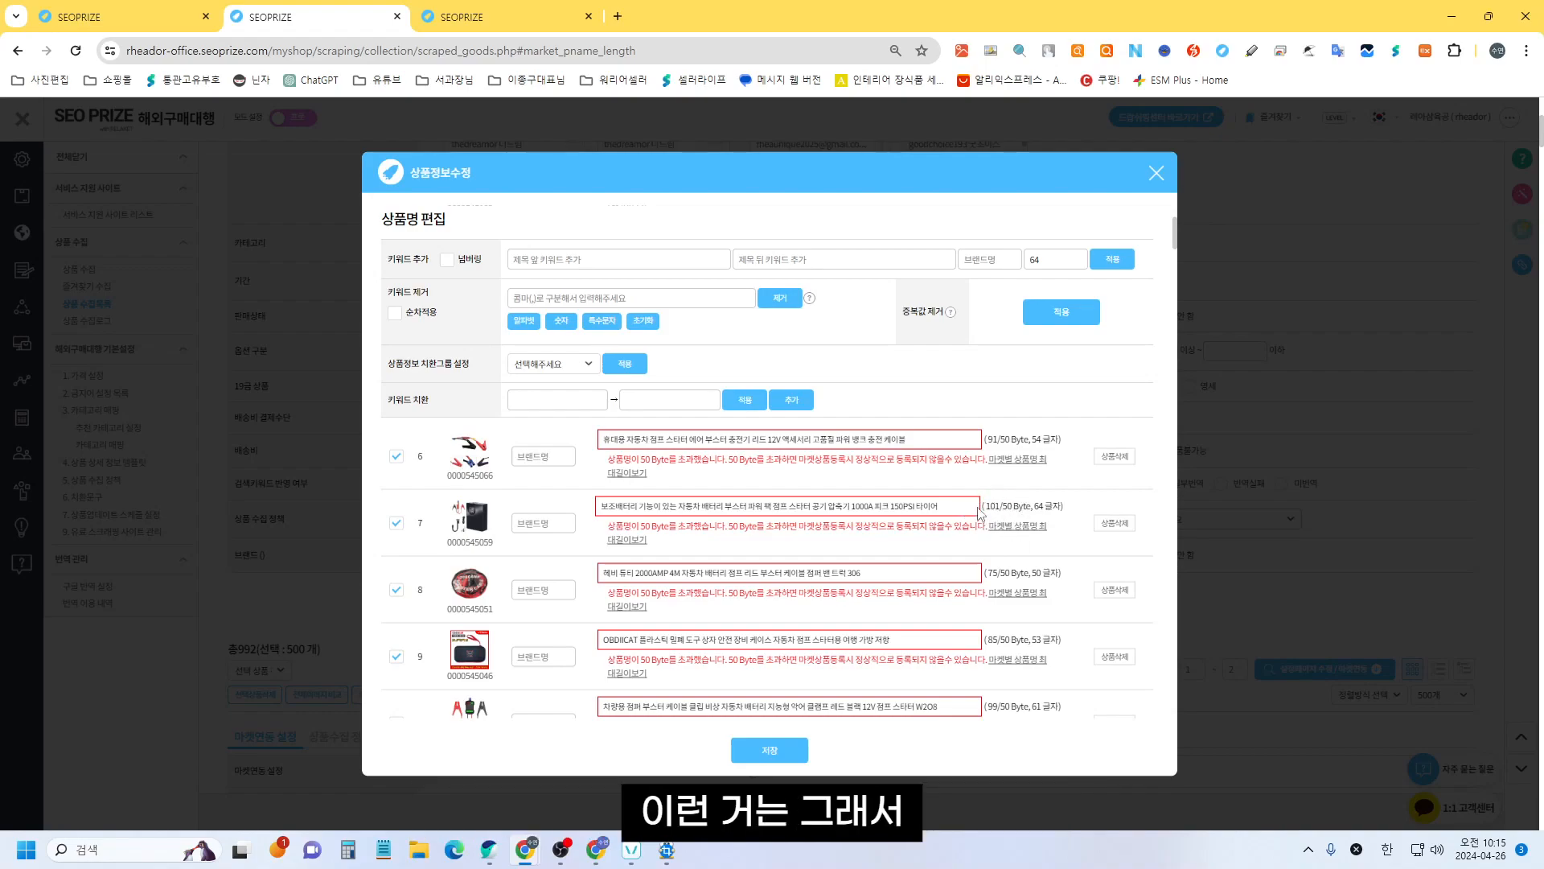
{"action": "scroll", "coordinate": [989, 523], "scroll_direction": "down", "scroll_amount": 2}
{"action": "scroll", "coordinate": [979, 509], "scroll_direction": "down", "scroll_amount": 3}
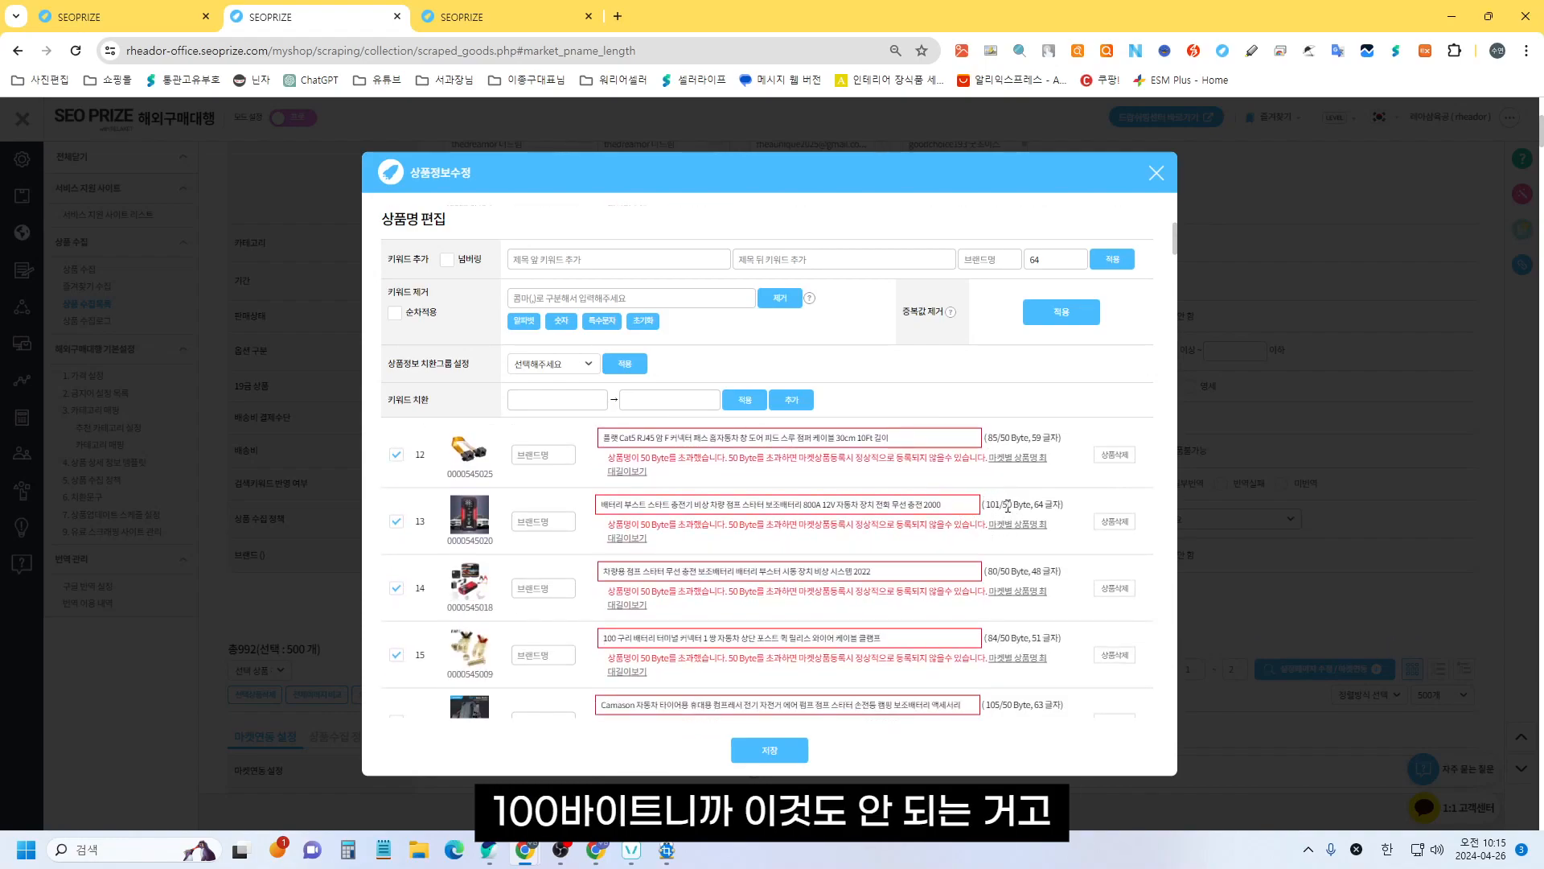
{"action": "scroll", "coordinate": [1004, 518], "scroll_direction": "down", "scroll_amount": 2}
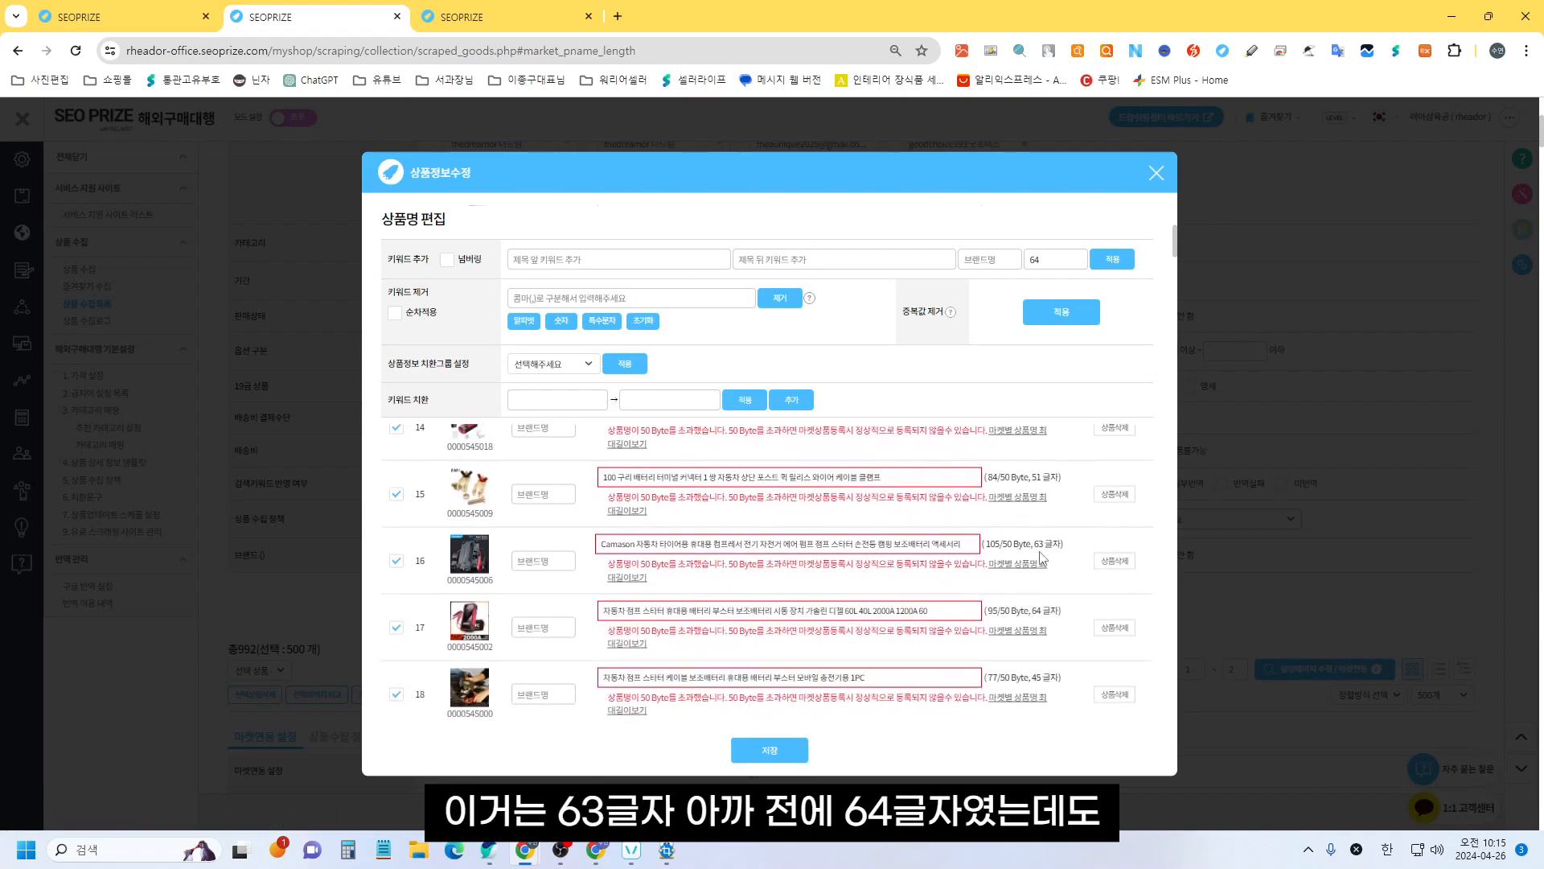
{"action": "scroll", "coordinate": [1014, 541], "scroll_direction": "up", "scroll_amount": 2}
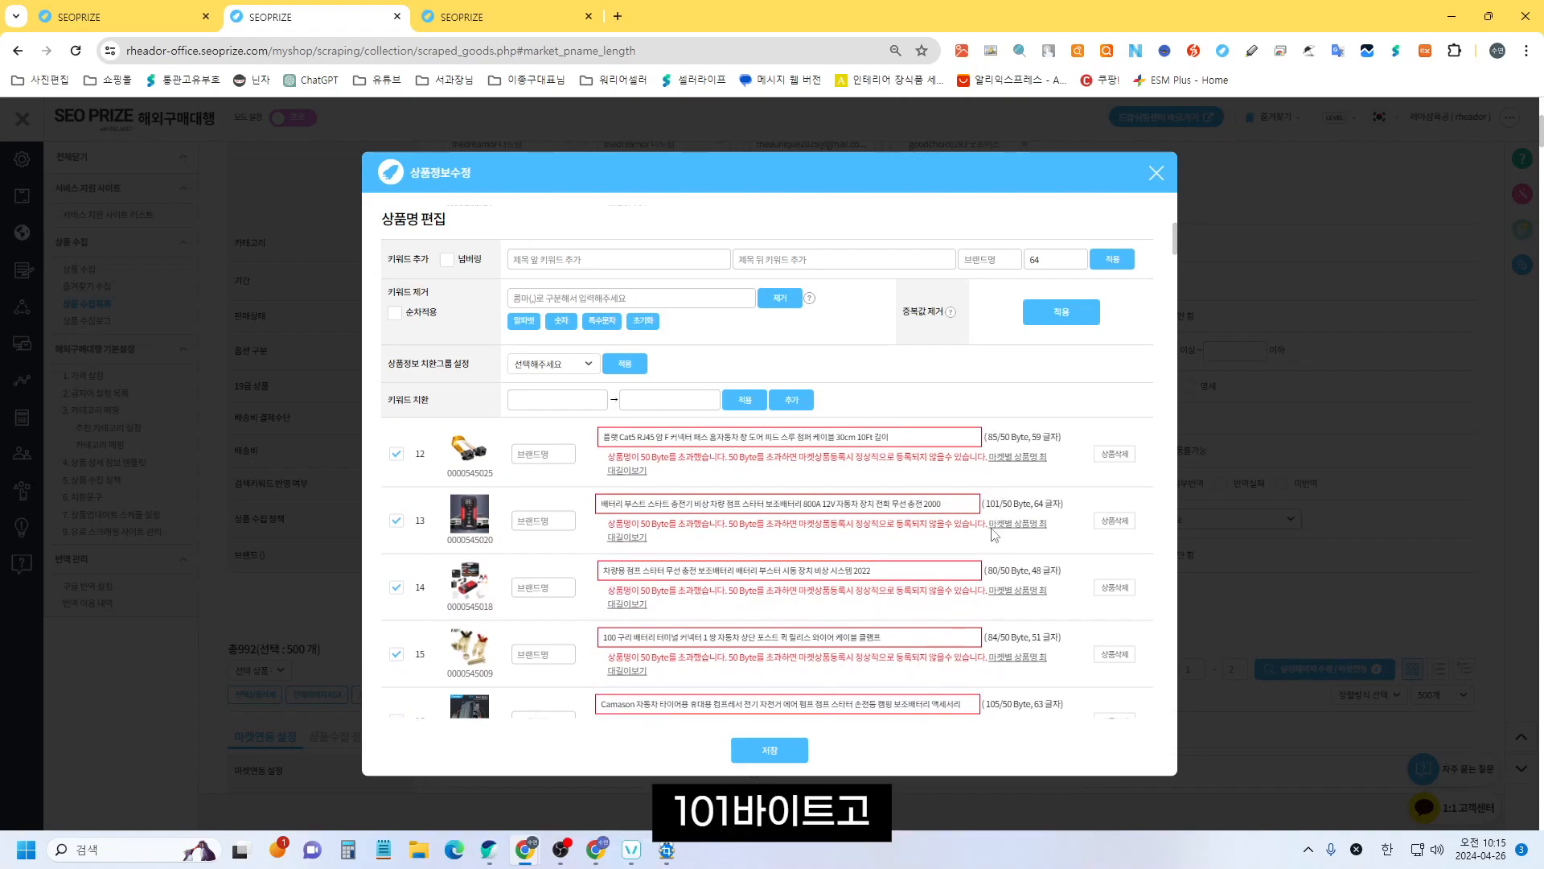
{"action": "scroll", "coordinate": [994, 534], "scroll_direction": "down", "scroll_amount": 2}
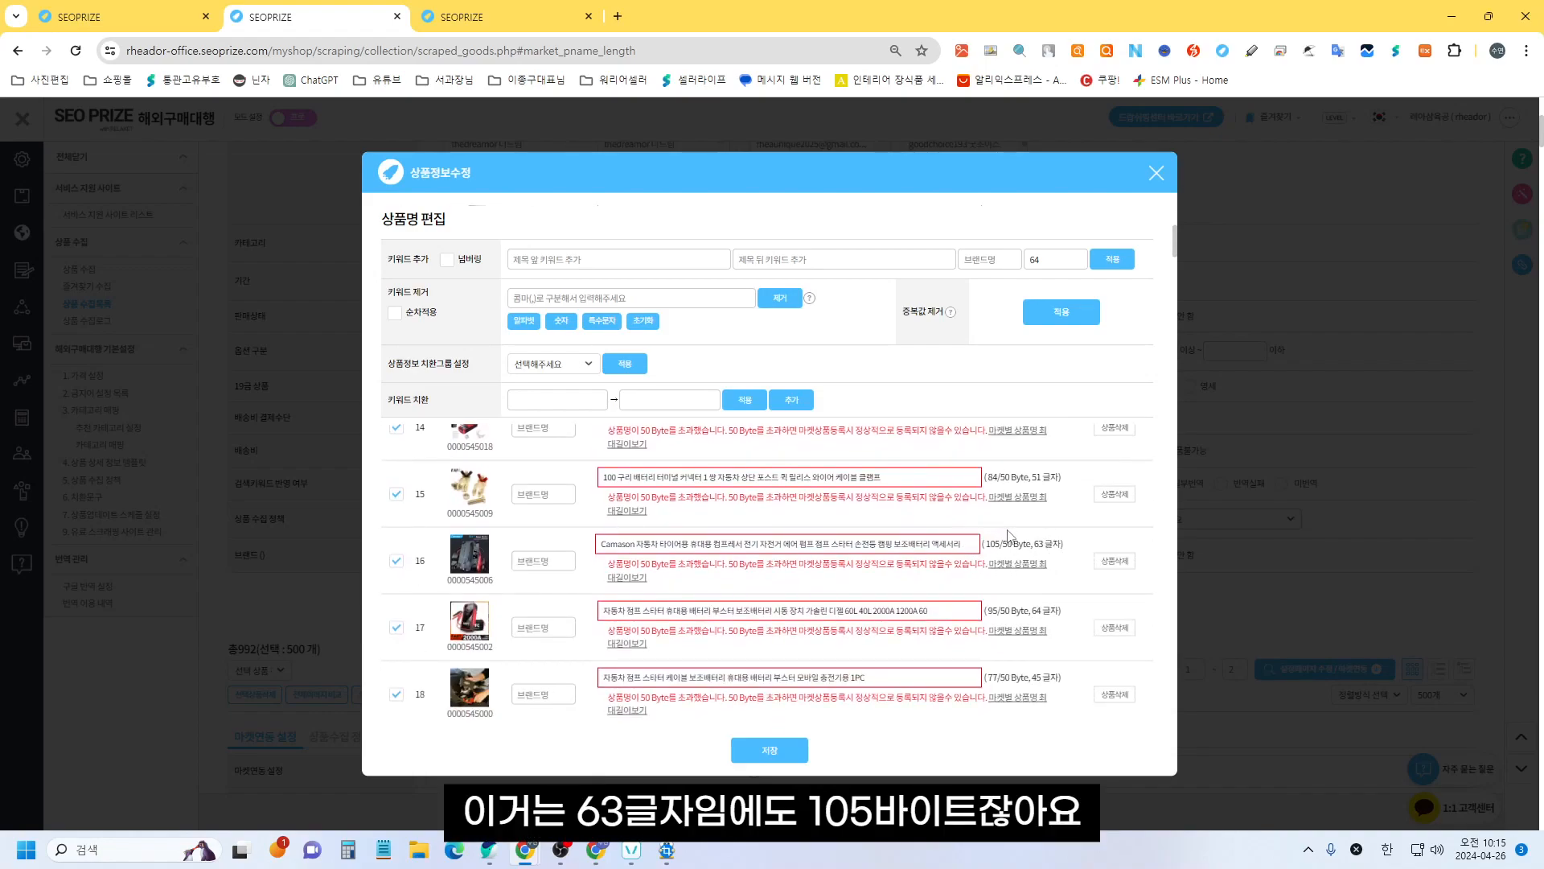
{"action": "scroll", "coordinate": [1019, 549], "scroll_direction": "down", "scroll_amount": 4}
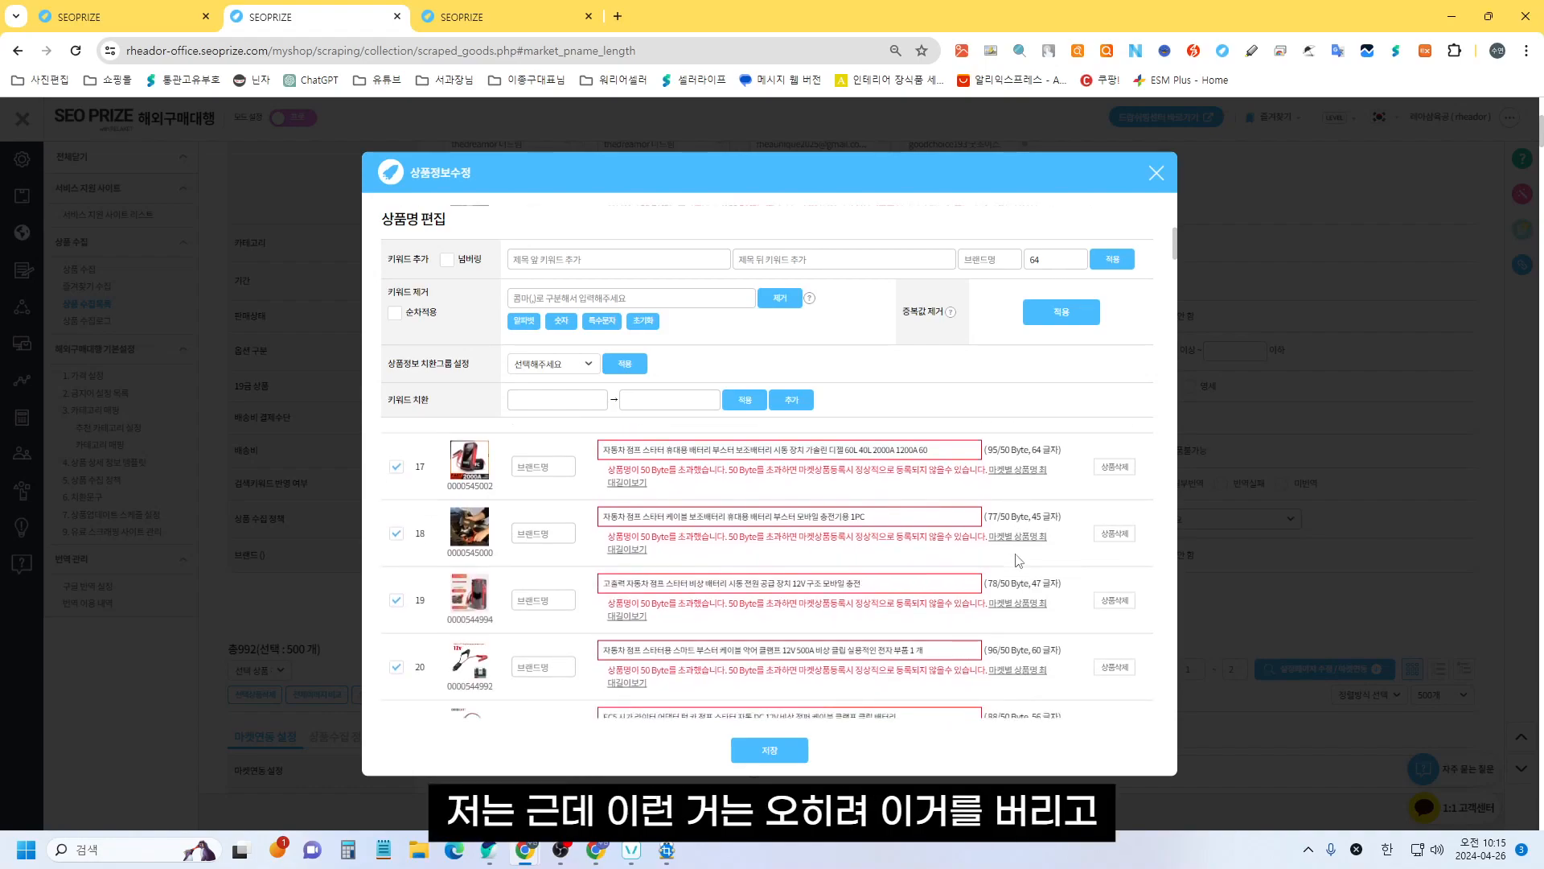
{"action": "scroll", "coordinate": [1007, 552], "scroll_direction": "down", "scroll_amount": 2}
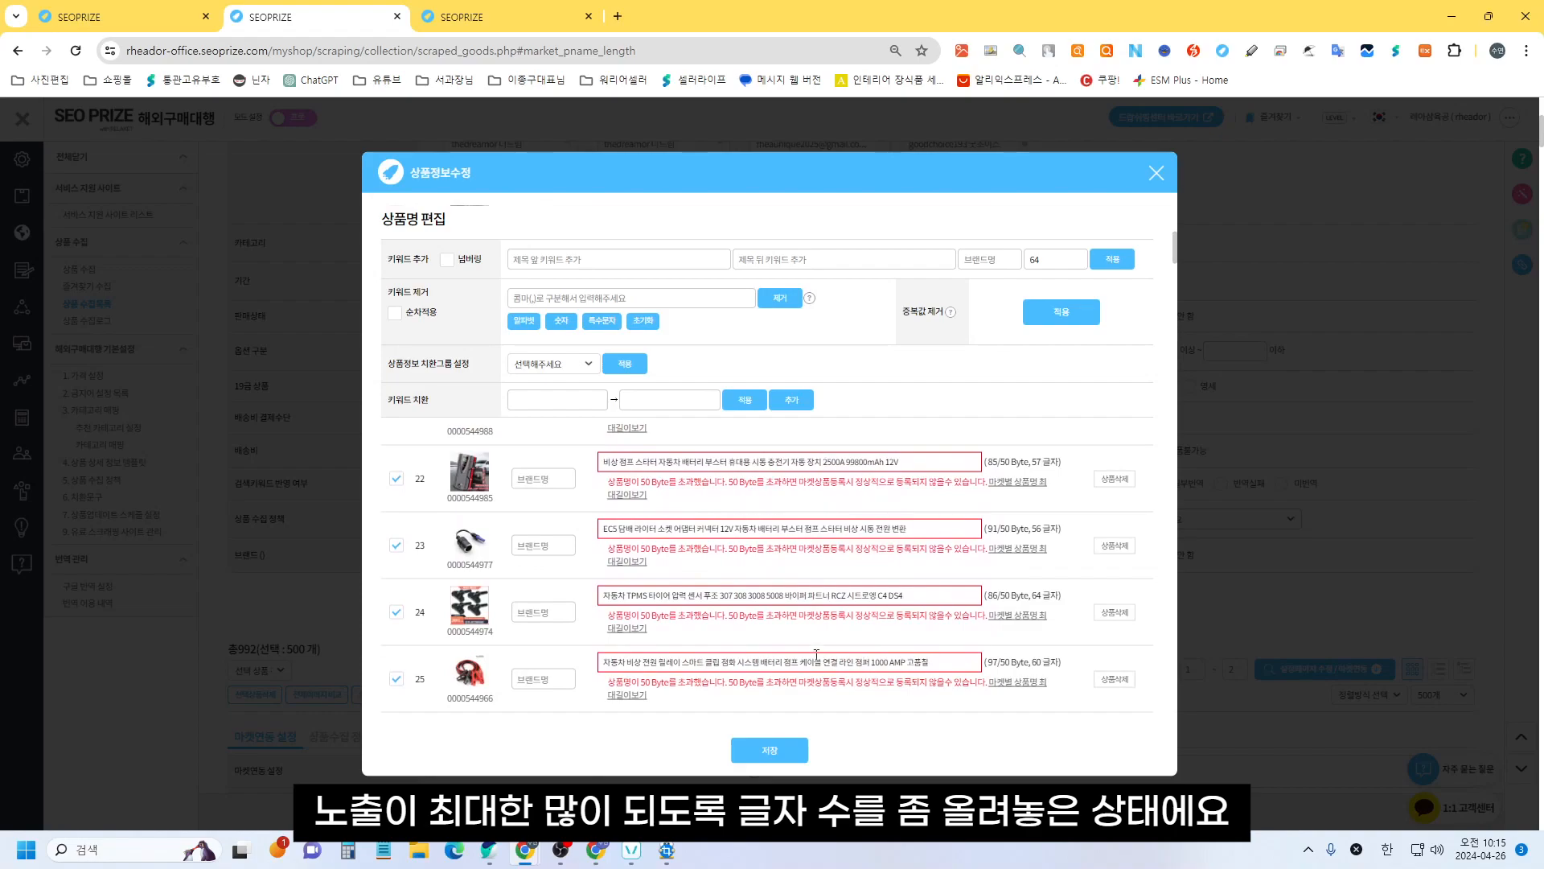
{"action": "scroll", "coordinate": [818, 660], "scroll_direction": "down", "scroll_amount": 1}
Step: Apply a product name length of 60 characters to all names and check their byte counts down the list
{"action": "left_click", "coordinate": [1050, 262]}
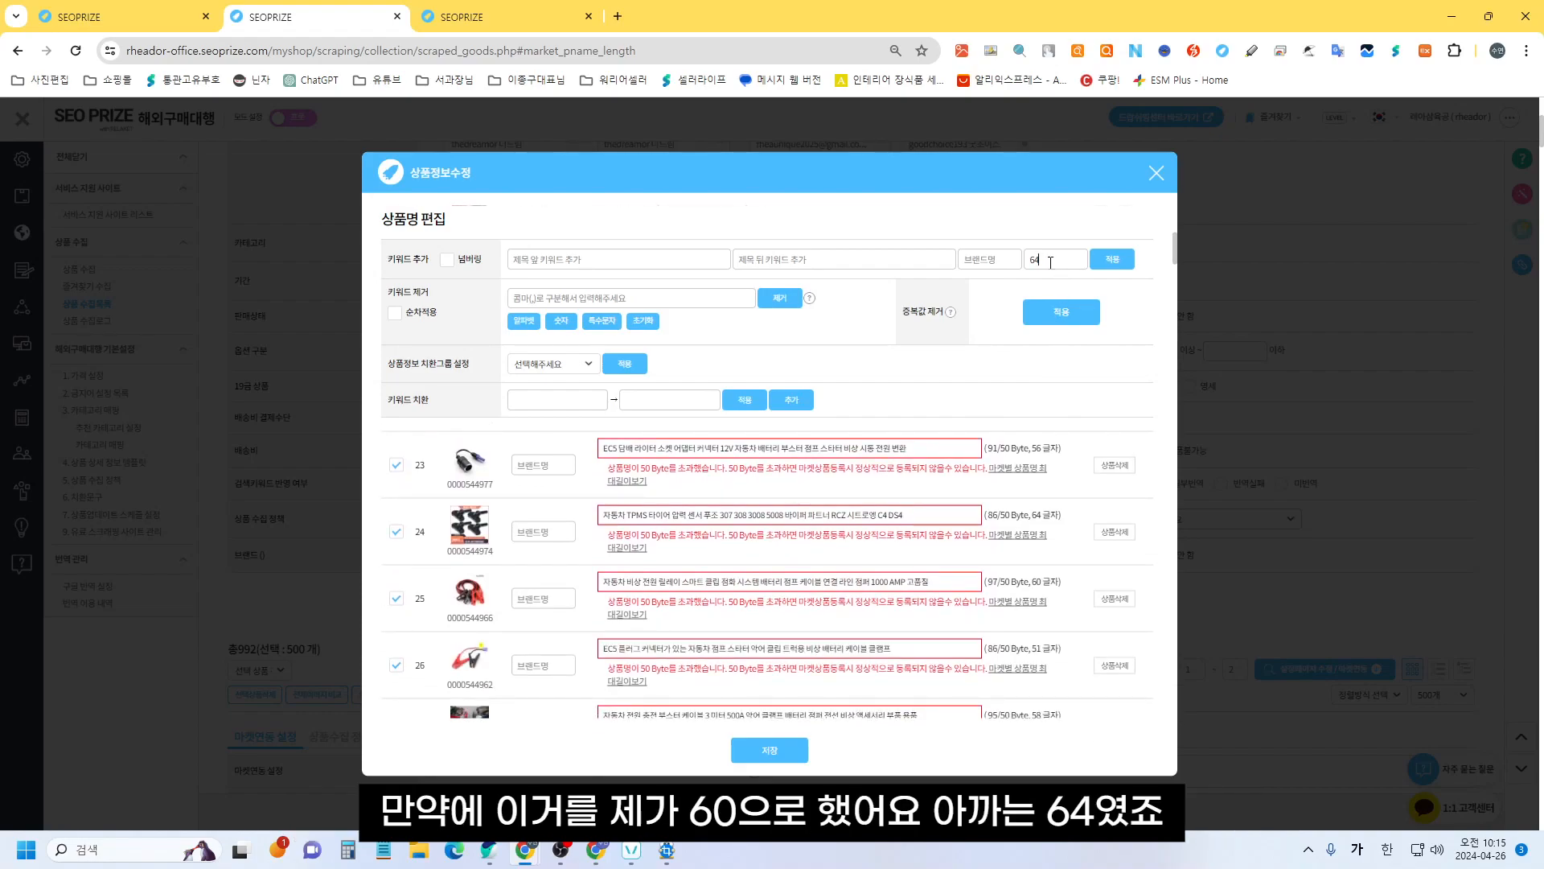
{"action": "key", "text": "BackSpace"}
{"action": "type", "text": "0"}
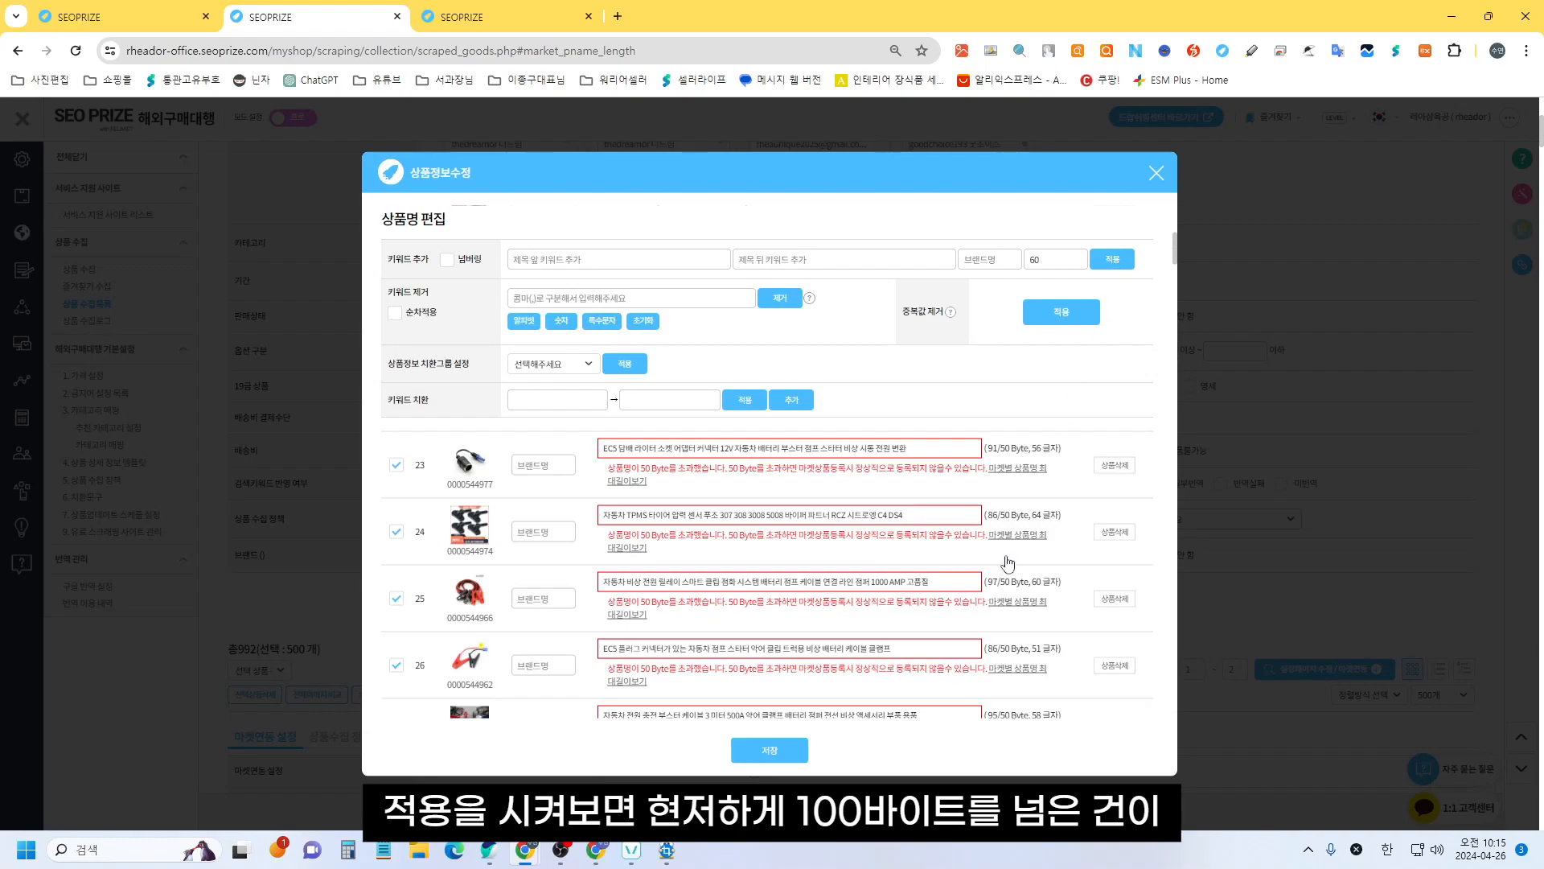
{"action": "scroll", "coordinate": [1075, 563], "scroll_direction": "up", "scroll_amount": 3}
{"action": "scroll", "coordinate": [1076, 563], "scroll_direction": "up", "scroll_amount": 5}
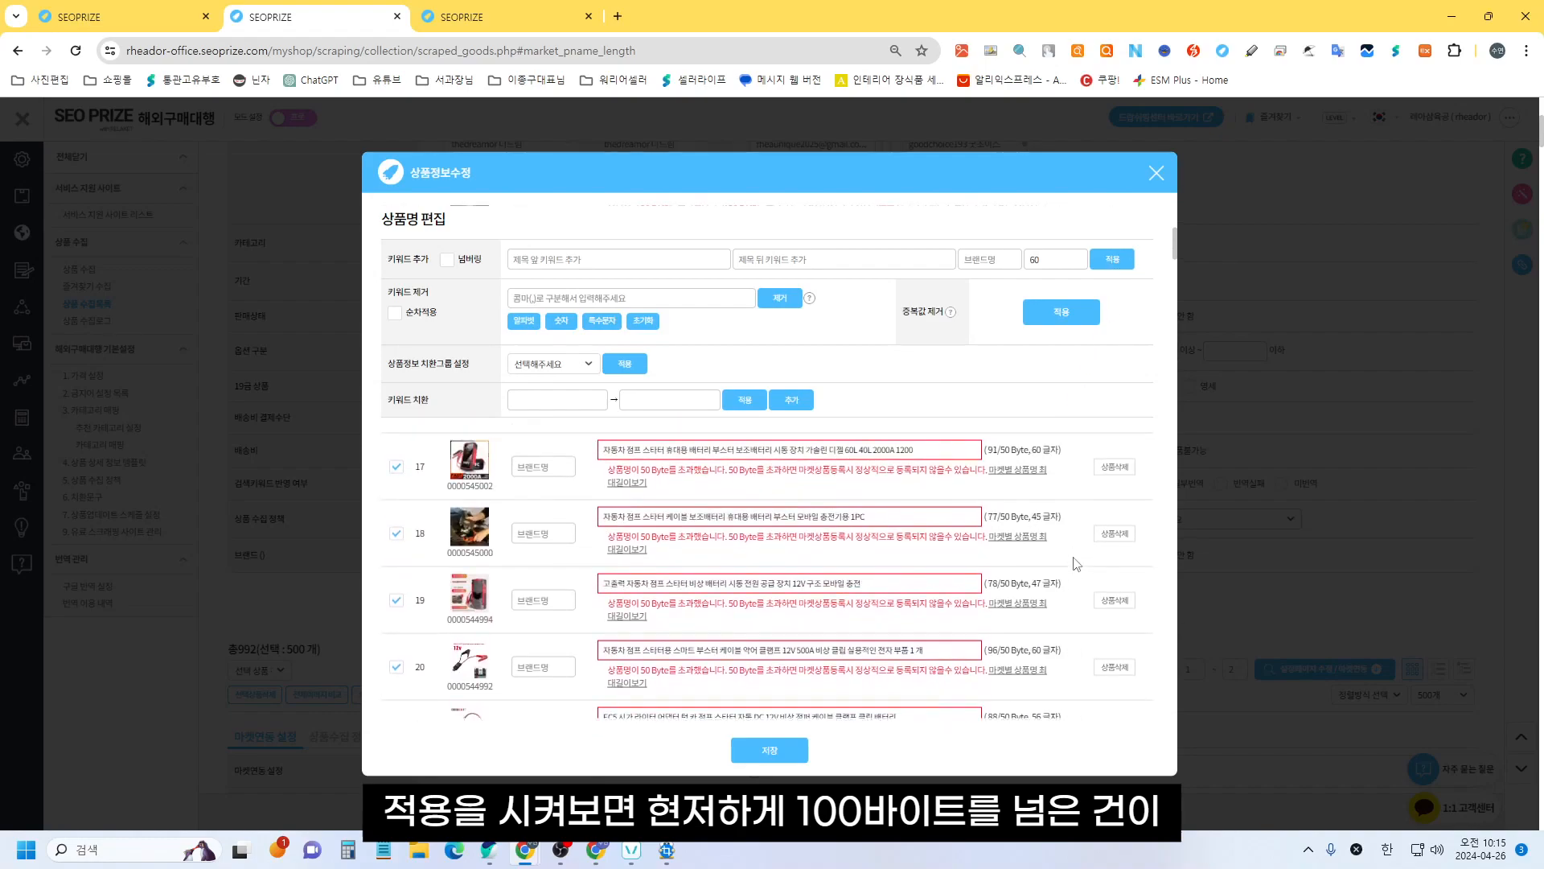
{"action": "scroll", "coordinate": [1075, 563], "scroll_direction": "down", "scroll_amount": 5}
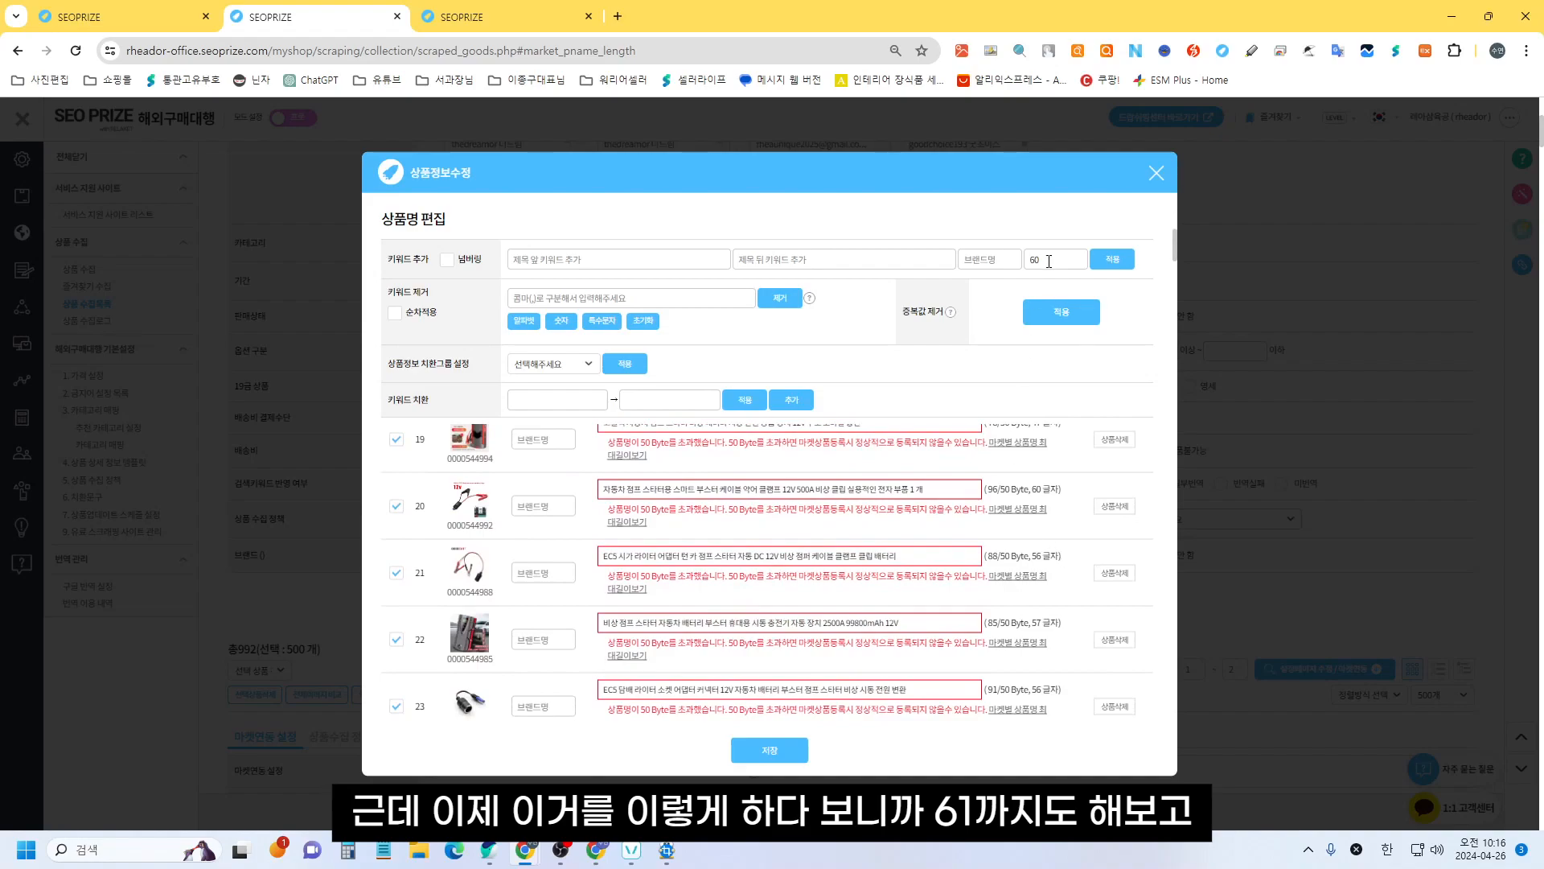
{"action": "scroll", "coordinate": [1048, 569], "scroll_direction": "down", "scroll_amount": 6}
{"action": "scroll", "coordinate": [1048, 569], "scroll_direction": "down", "scroll_amount": 2}
{"action": "scroll", "coordinate": [1057, 570], "scroll_direction": "down", "scroll_amount": 4}
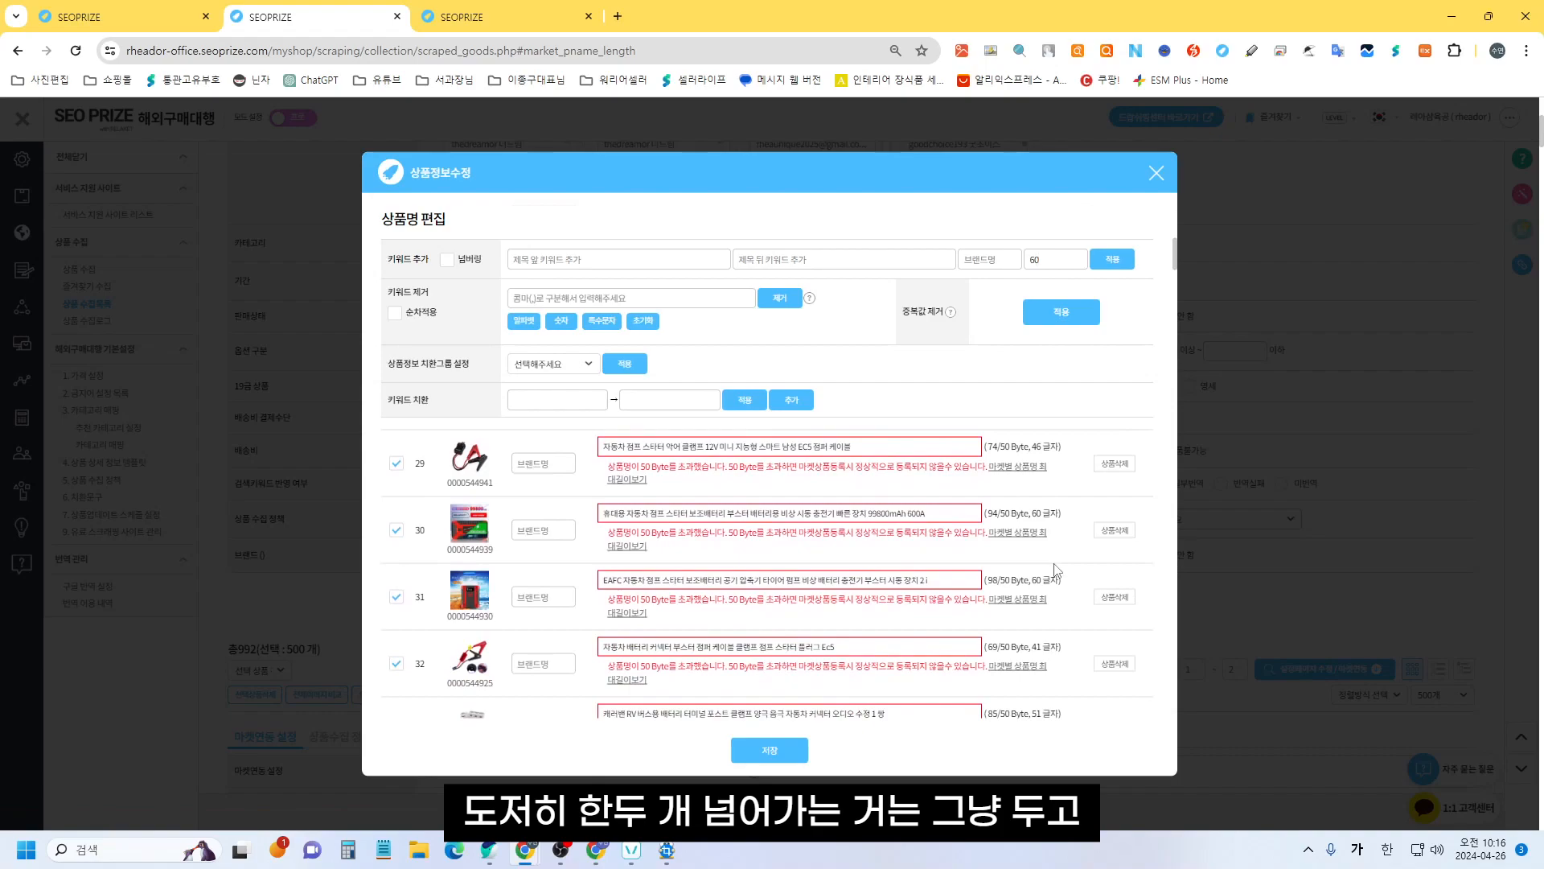
{"action": "scroll", "coordinate": [1055, 558], "scroll_direction": "down", "scroll_amount": 5}
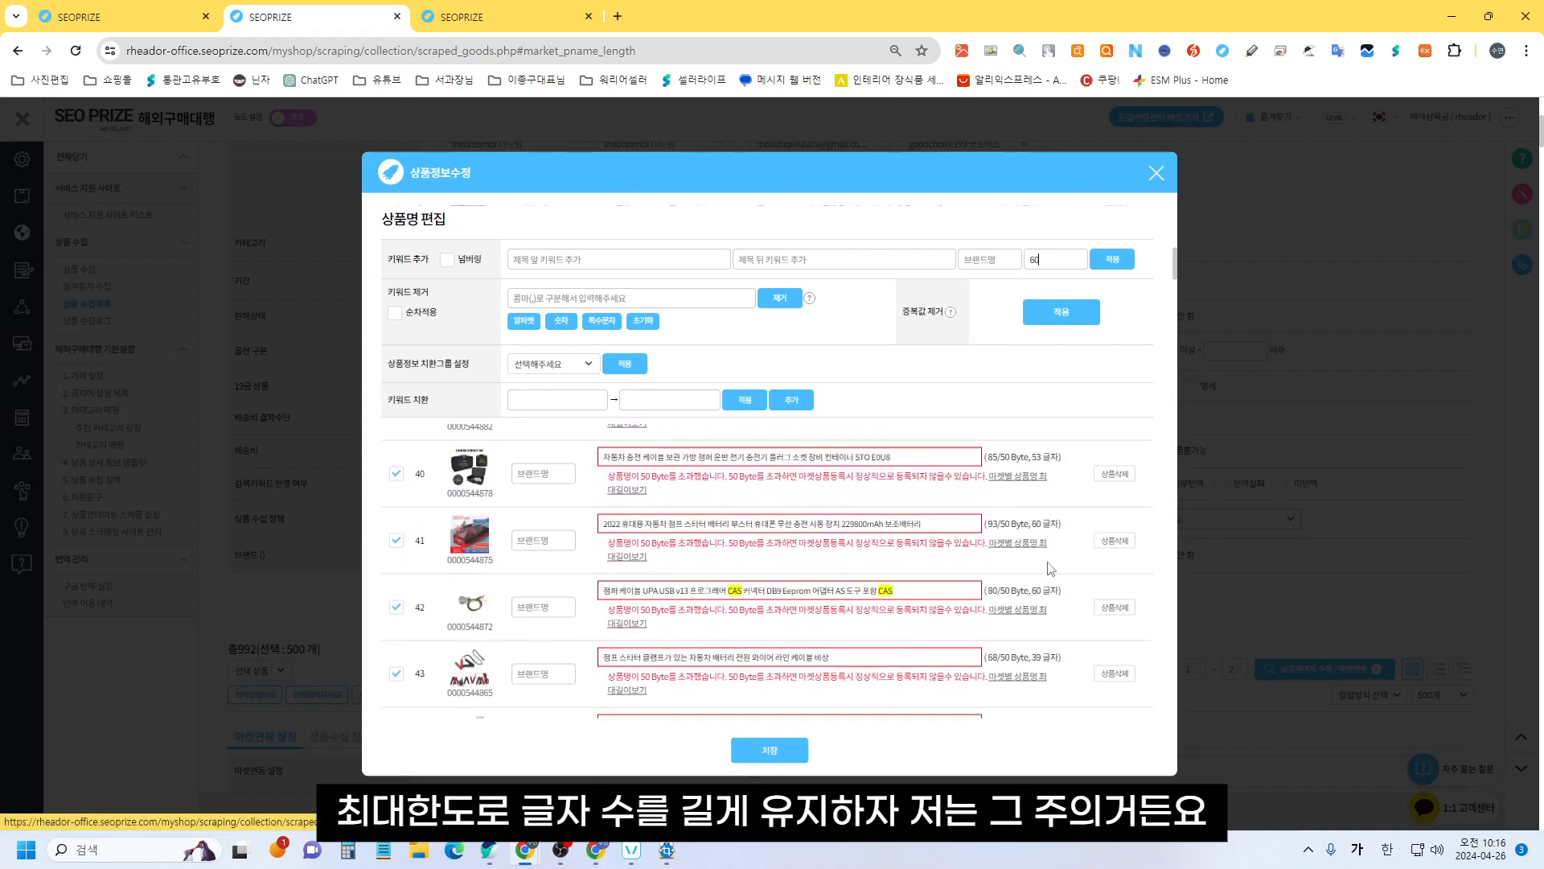
Step: Try to remove the remaining duplicate words (중복값 제거) from the product names, and close the editor without saving
{"action": "left_click", "coordinate": [1085, 316]}
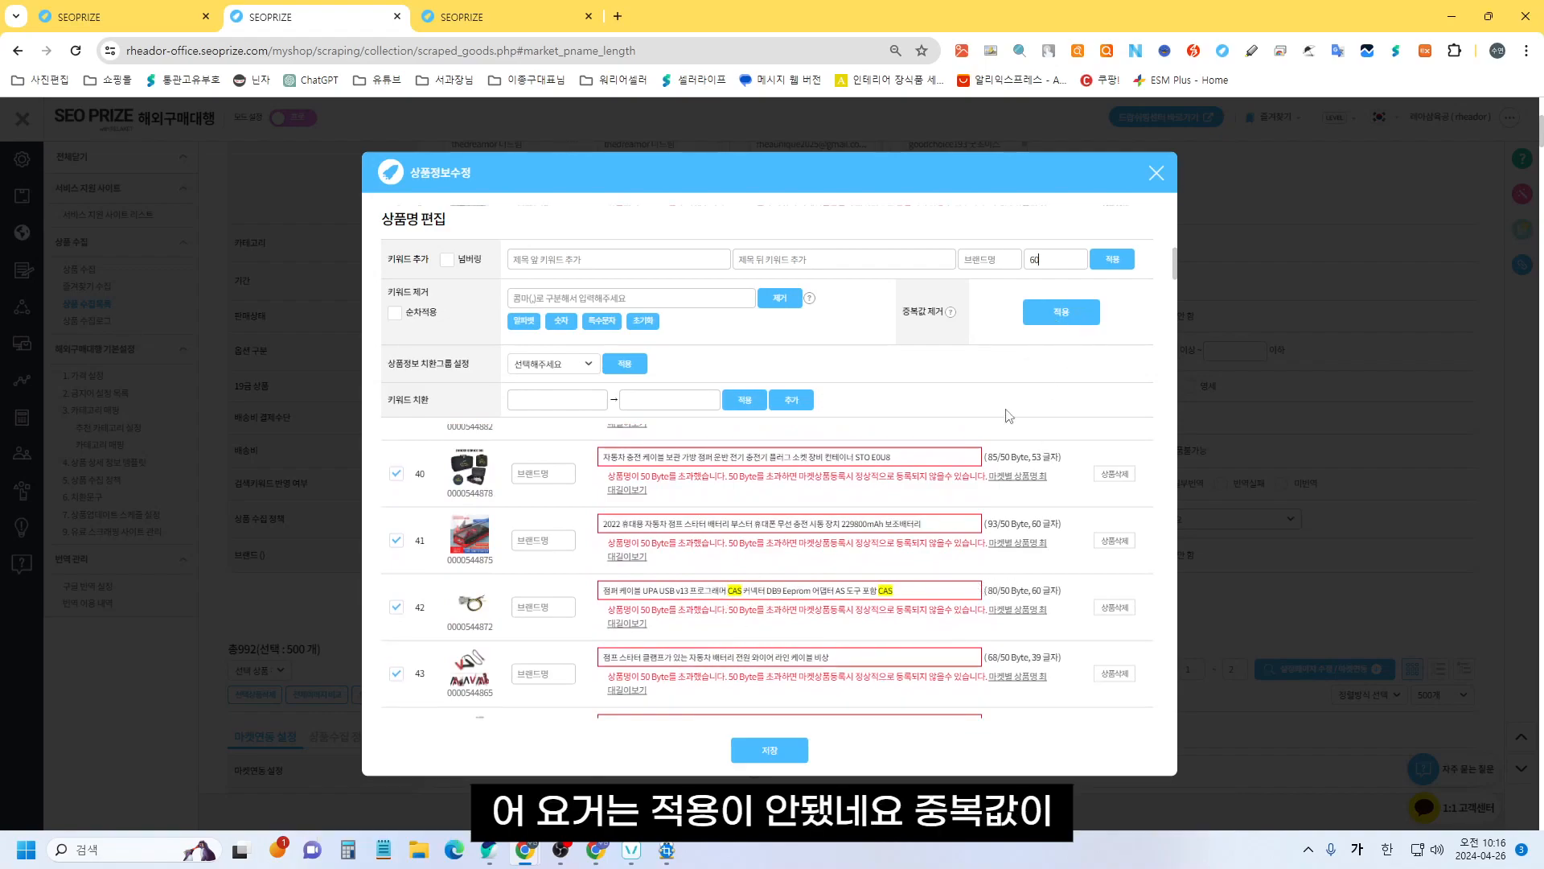
{"action": "left_click", "coordinate": [1075, 320]}
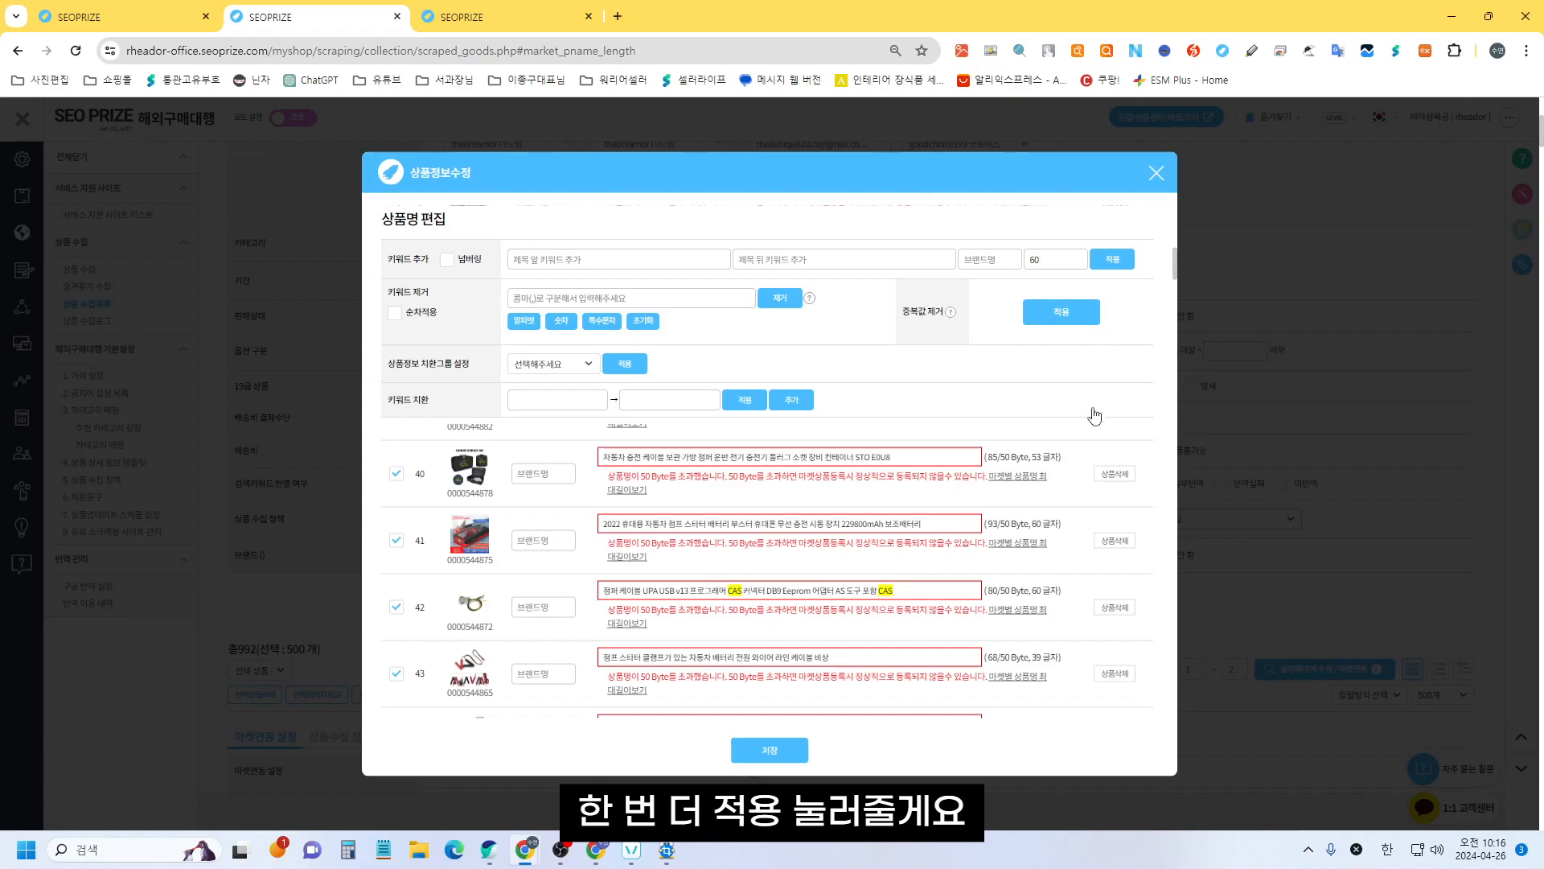
{"action": "scroll", "coordinate": [1001, 611], "scroll_direction": "down", "scroll_amount": 5}
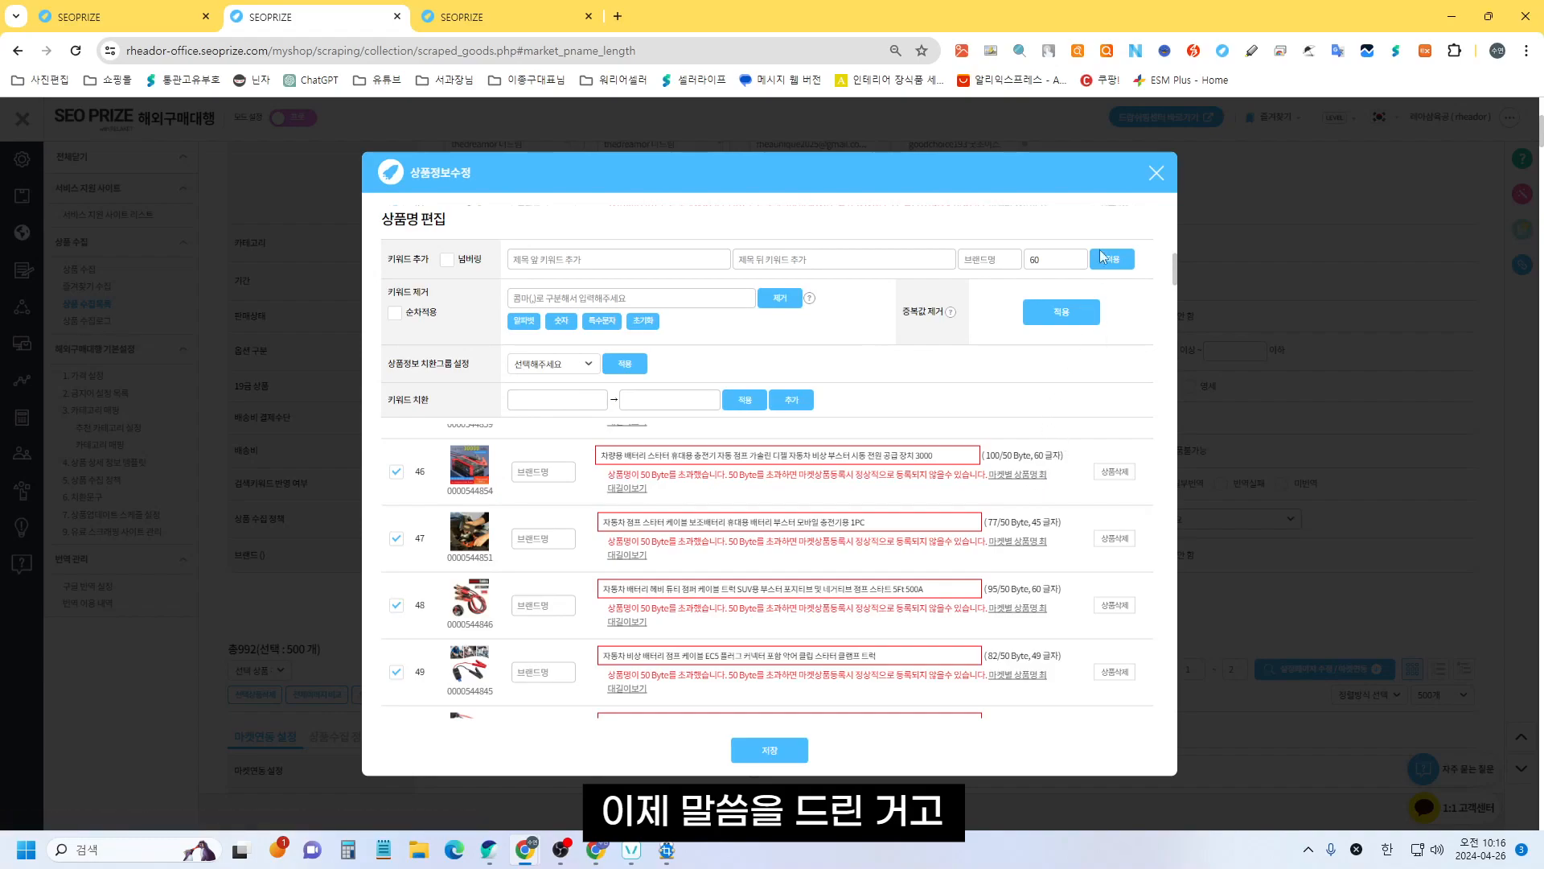
{"action": "left_click", "coordinate": [1157, 176]}
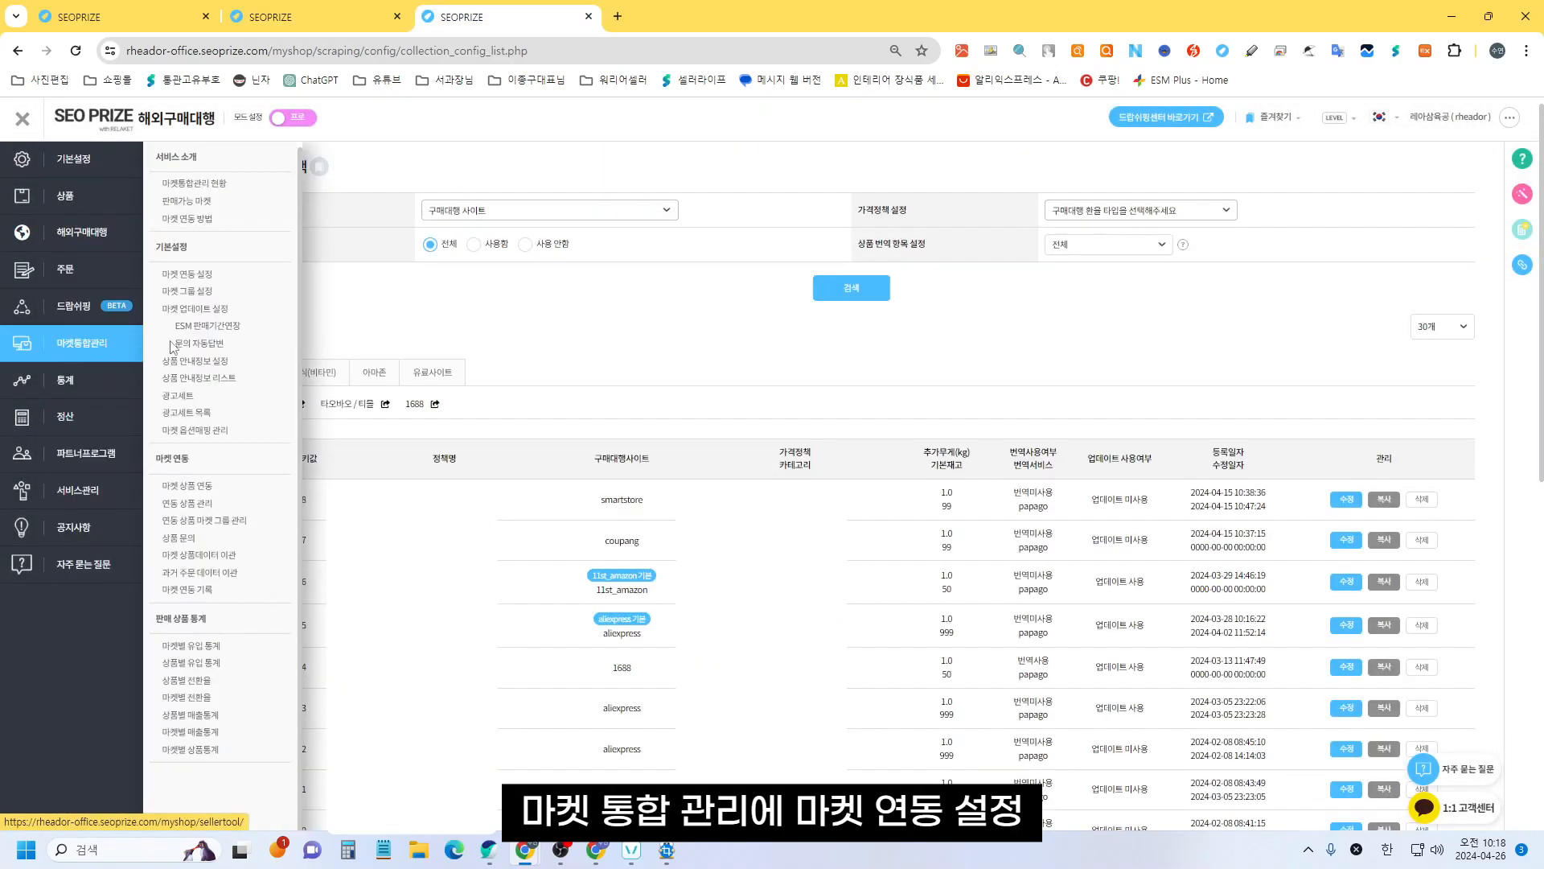
Step: Open the market link settings (마켓 연동 설정) in the third browser tab and examine the list of linked market accounts
{"action": "left_click", "coordinate": [192, 275]}
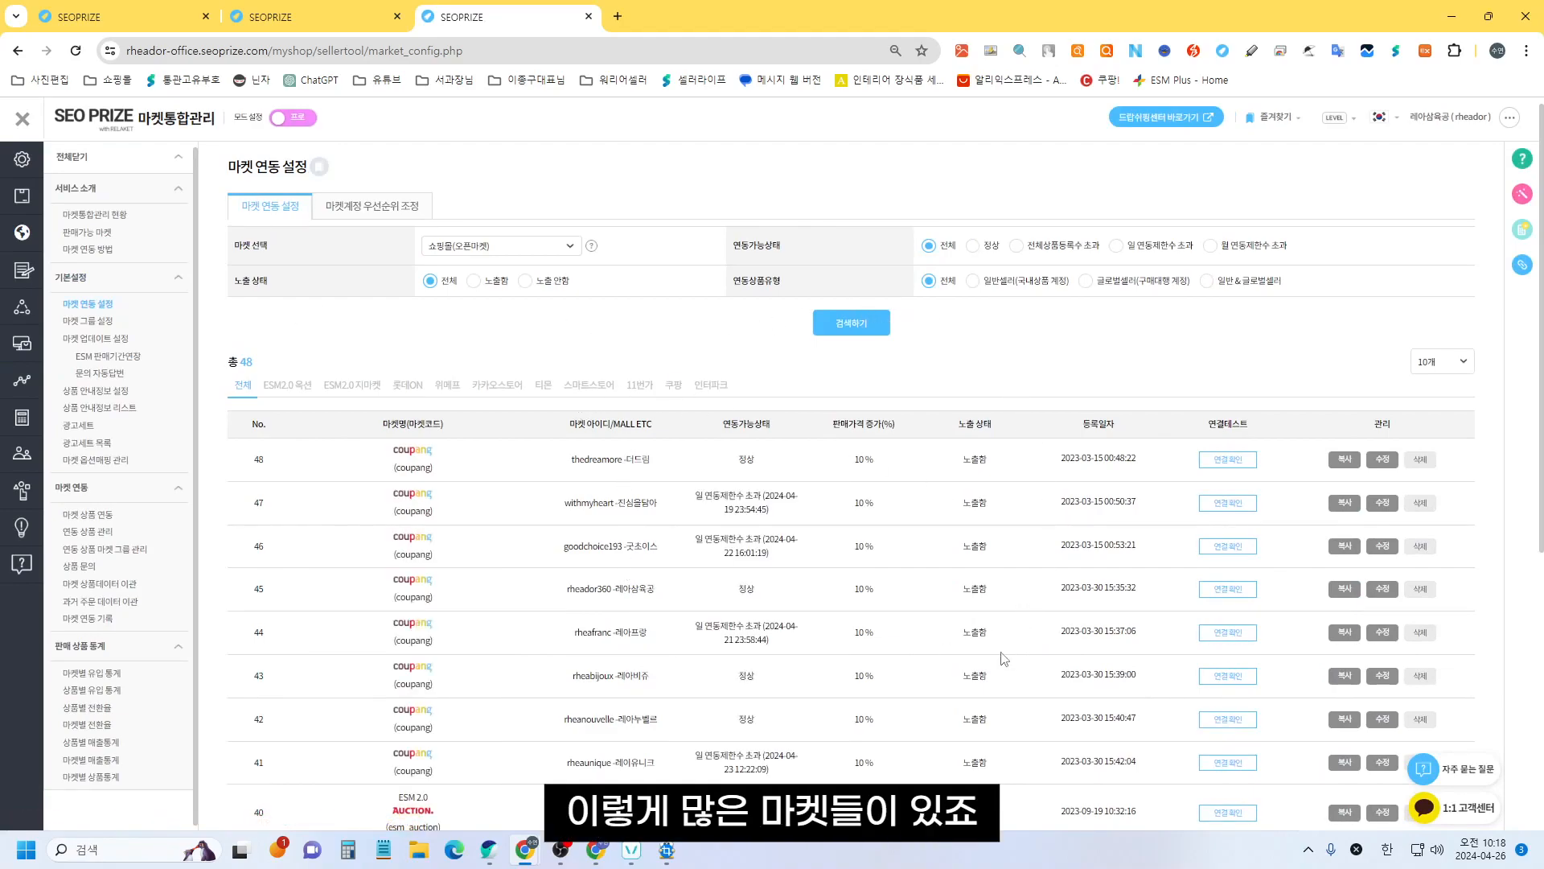
{"action": "scroll", "coordinate": [1041, 673], "scroll_direction": "down", "scroll_amount": 3}
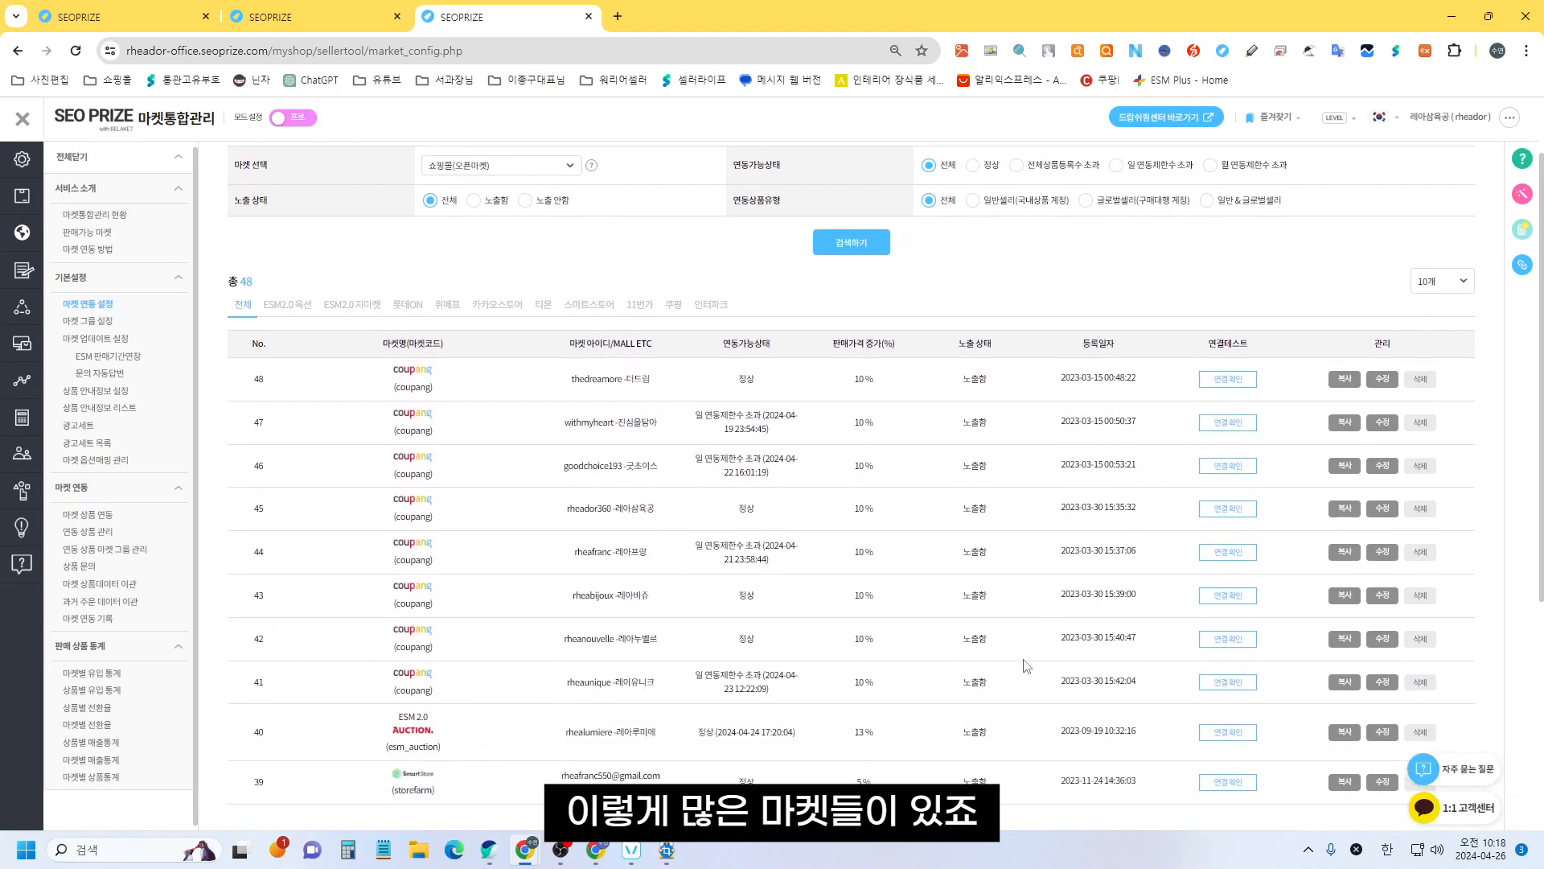
{"action": "scroll", "coordinate": [1020, 640], "scroll_direction": "down", "scroll_amount": 1}
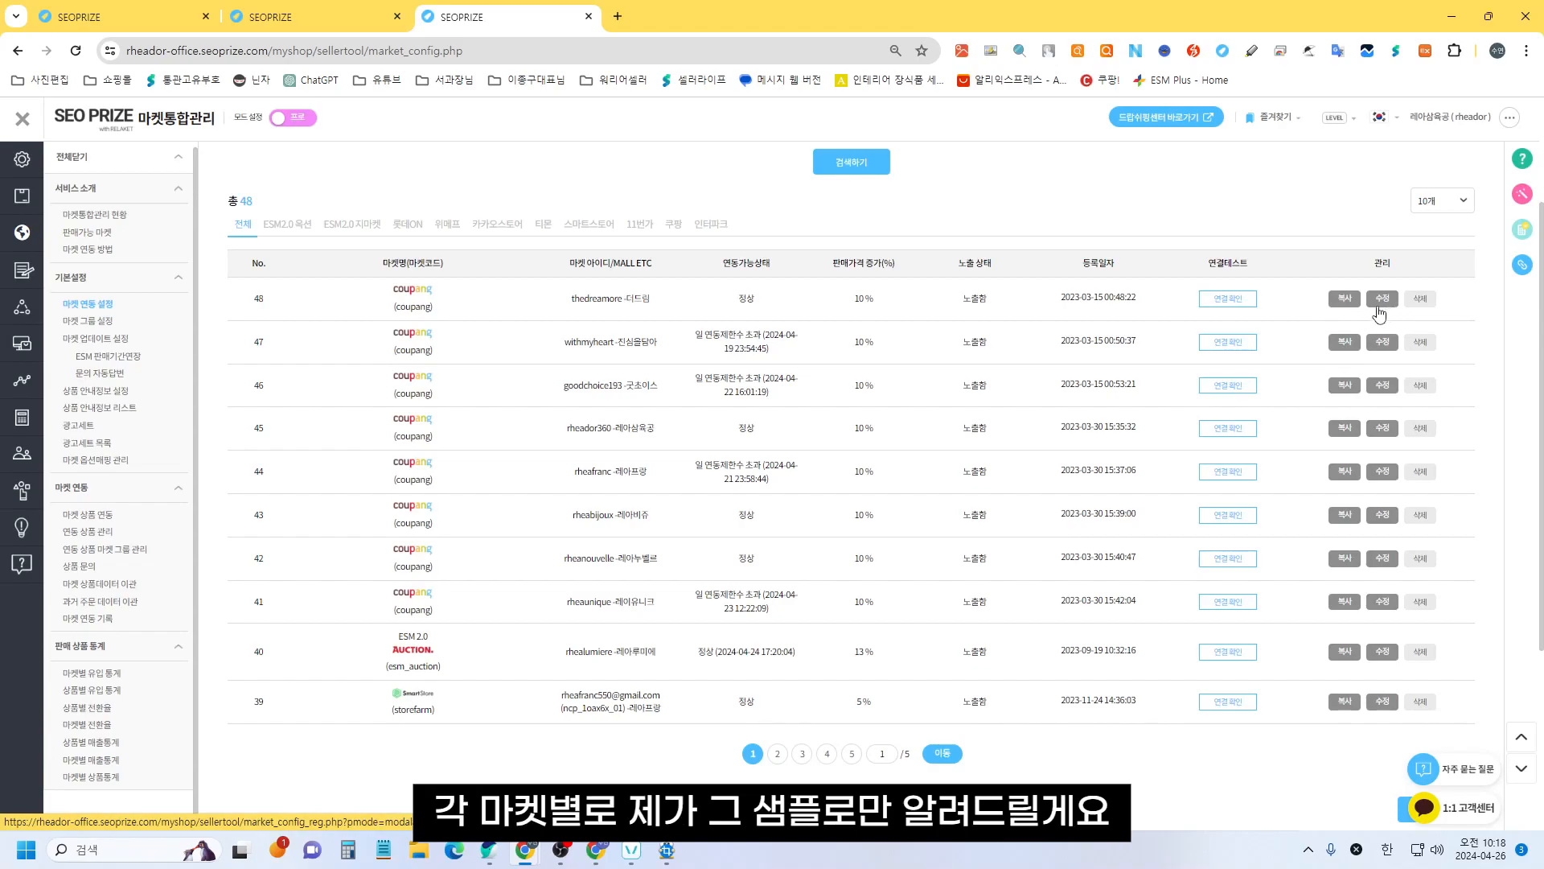
Step: Review the product and option name link setting (상품명 / 옵션명 마켓연동 설정) of the first ESM2.0 옥션 account and register its settings
{"action": "left_click", "coordinate": [295, 230]}
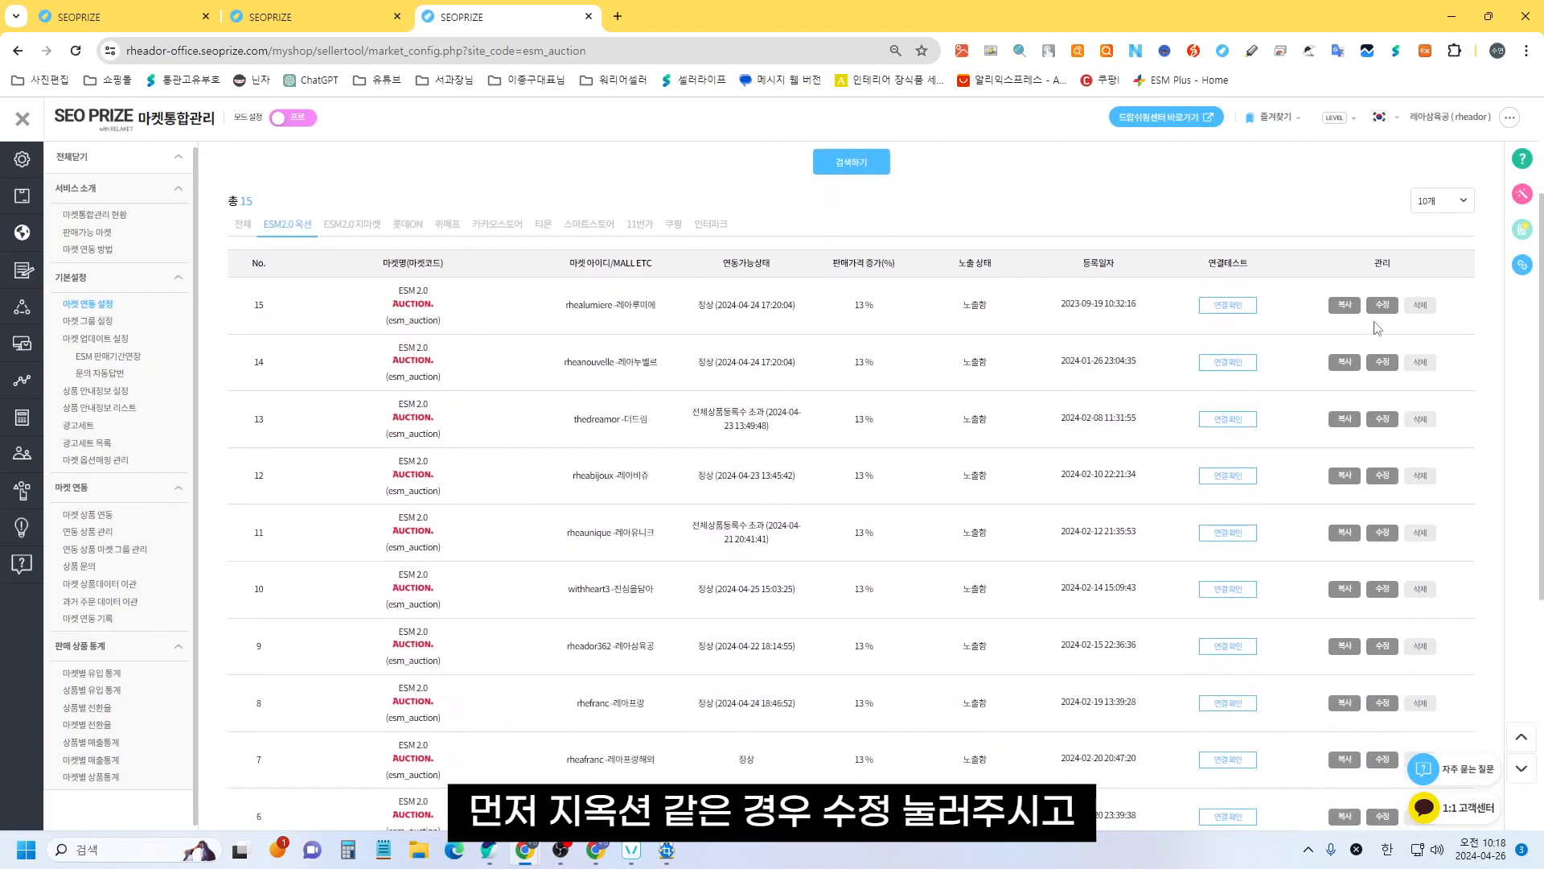
{"action": "left_click", "coordinate": [1383, 305]}
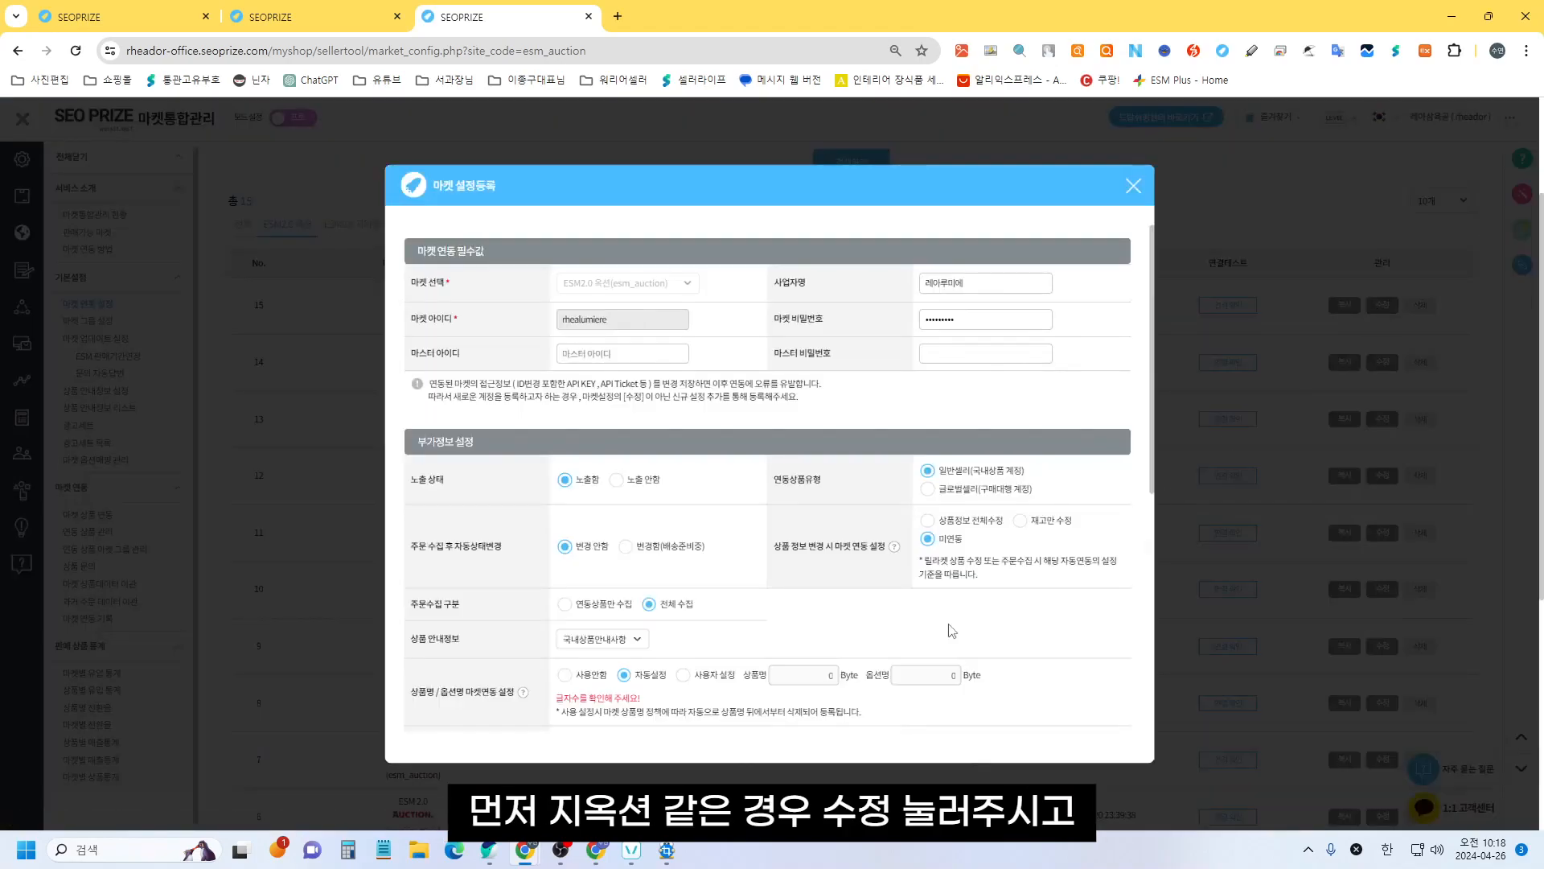
{"action": "scroll", "coordinate": [805, 644], "scroll_direction": "down", "scroll_amount": 5}
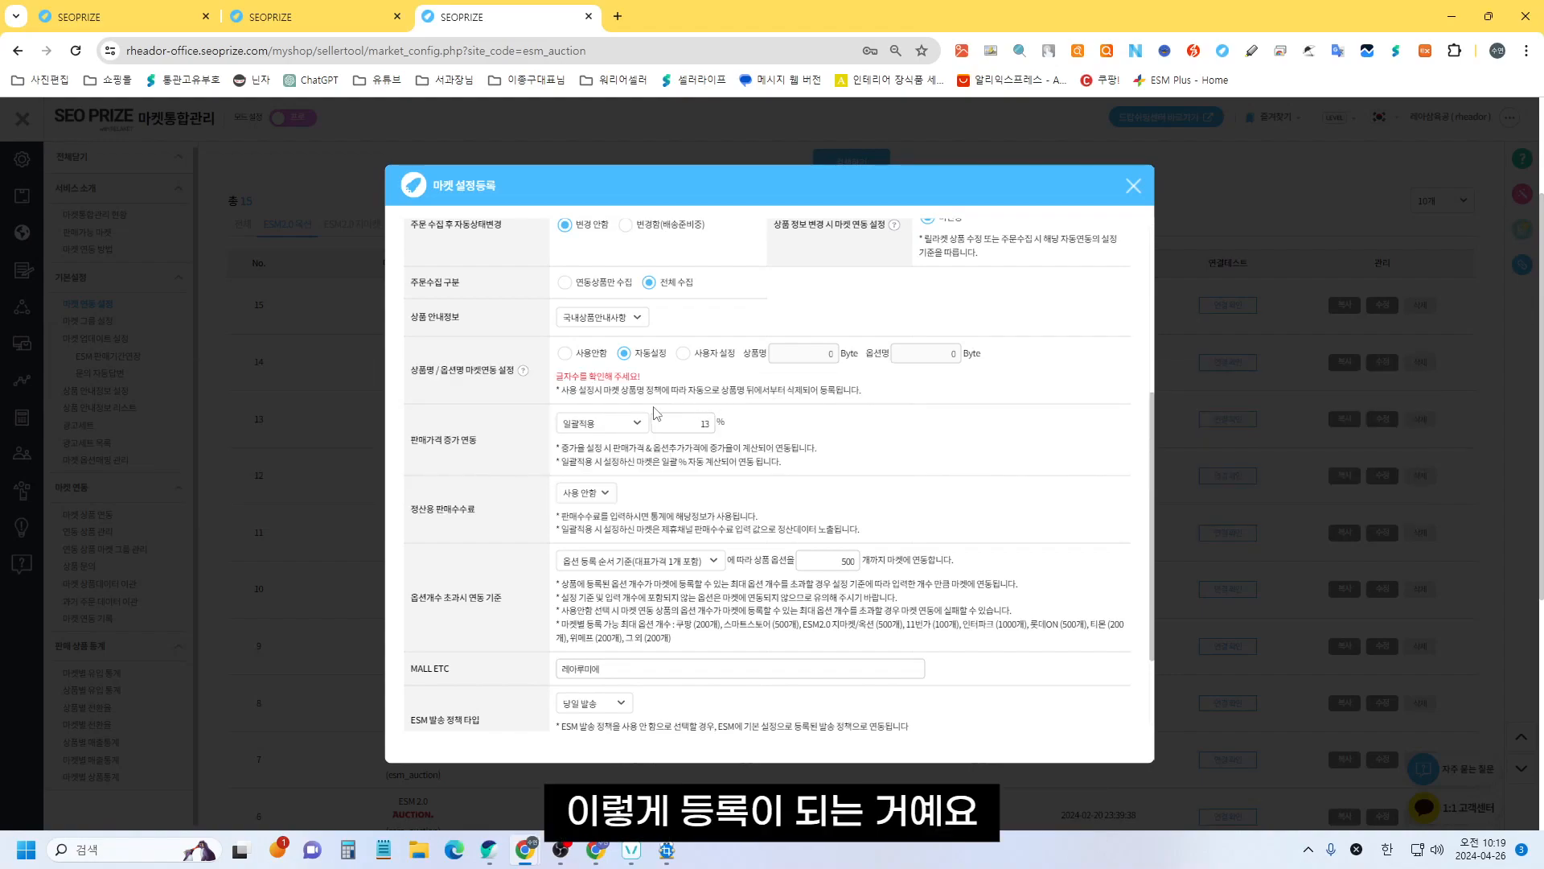
{"action": "scroll", "coordinate": [655, 414], "scroll_direction": "down", "scroll_amount": 3}
{"action": "left_click", "coordinate": [727, 718]}
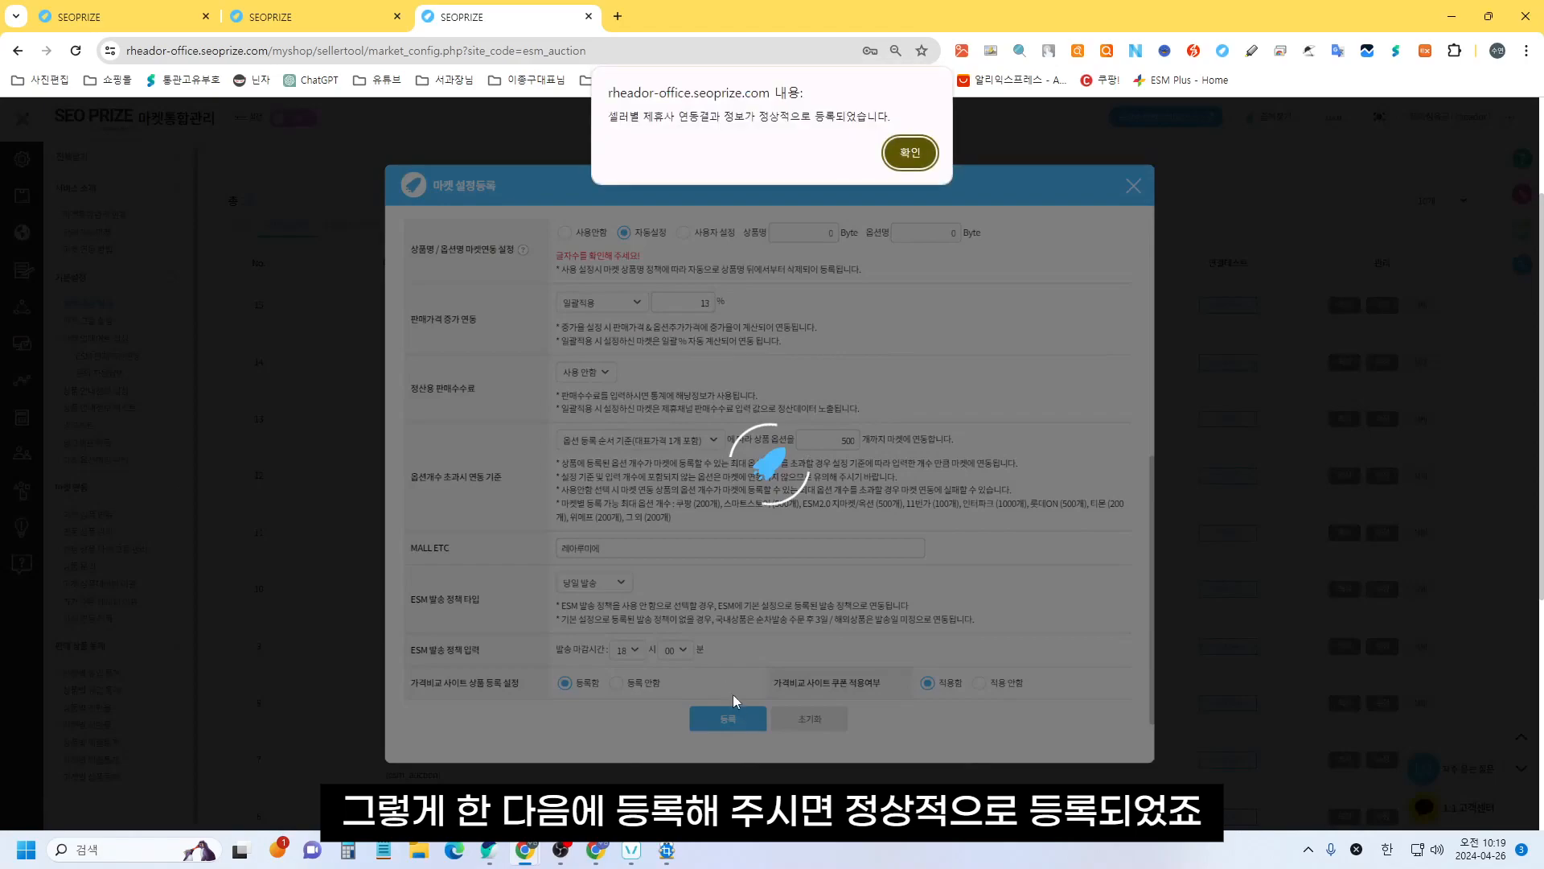
{"action": "left_click", "coordinate": [910, 152]}
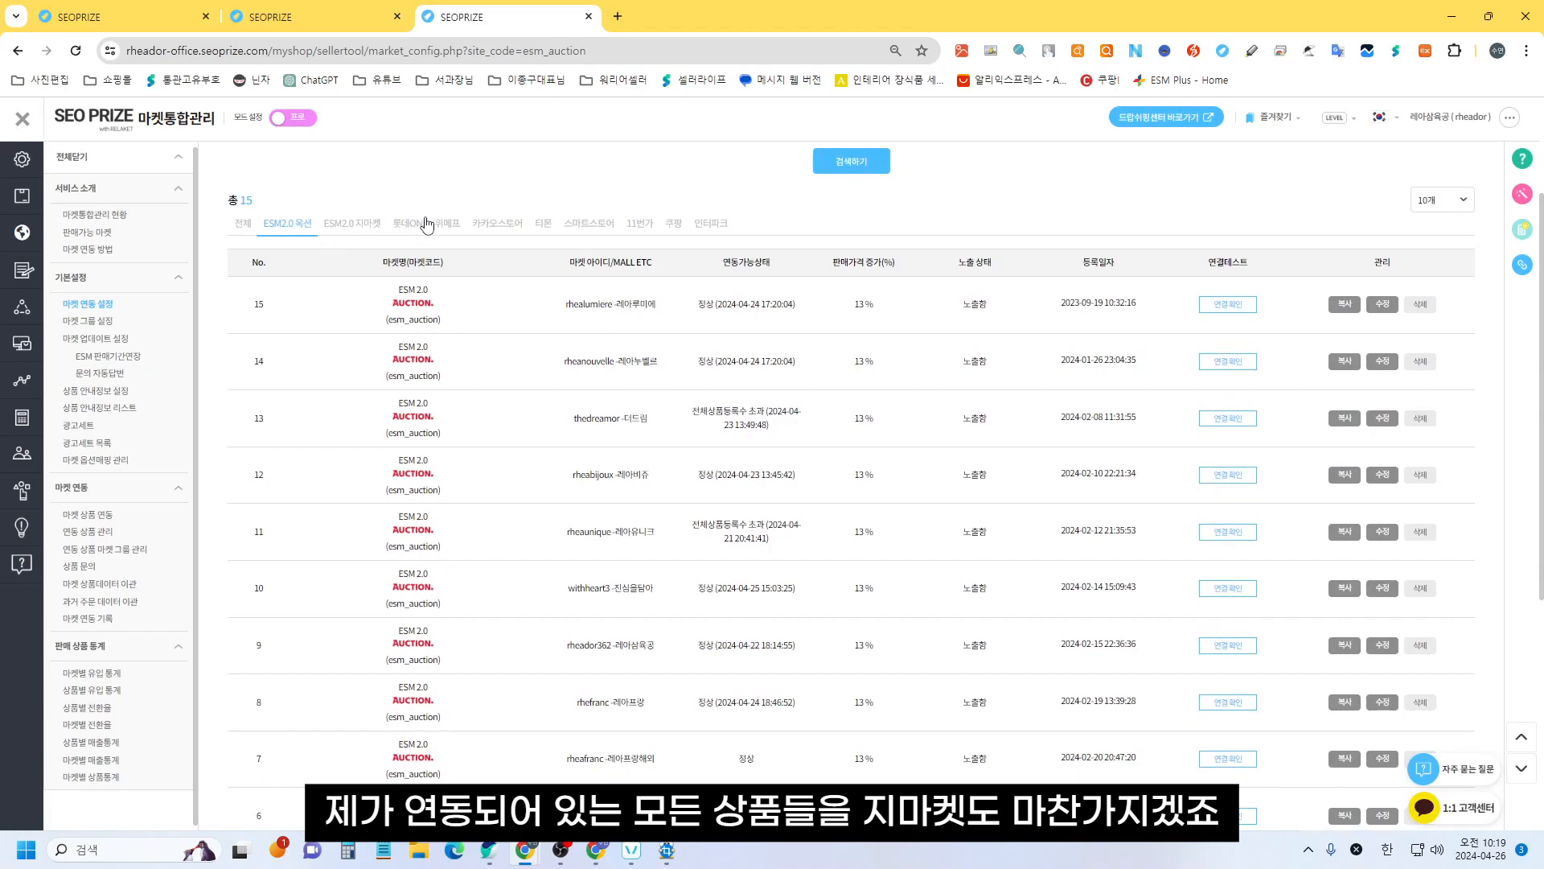
Step: Review the product and option name link setting (상품명 / 옵션명 마켓연동 설정) of the first ESM2.0 지마켓 account, and close its settings
{"action": "left_click", "coordinate": [358, 230]}
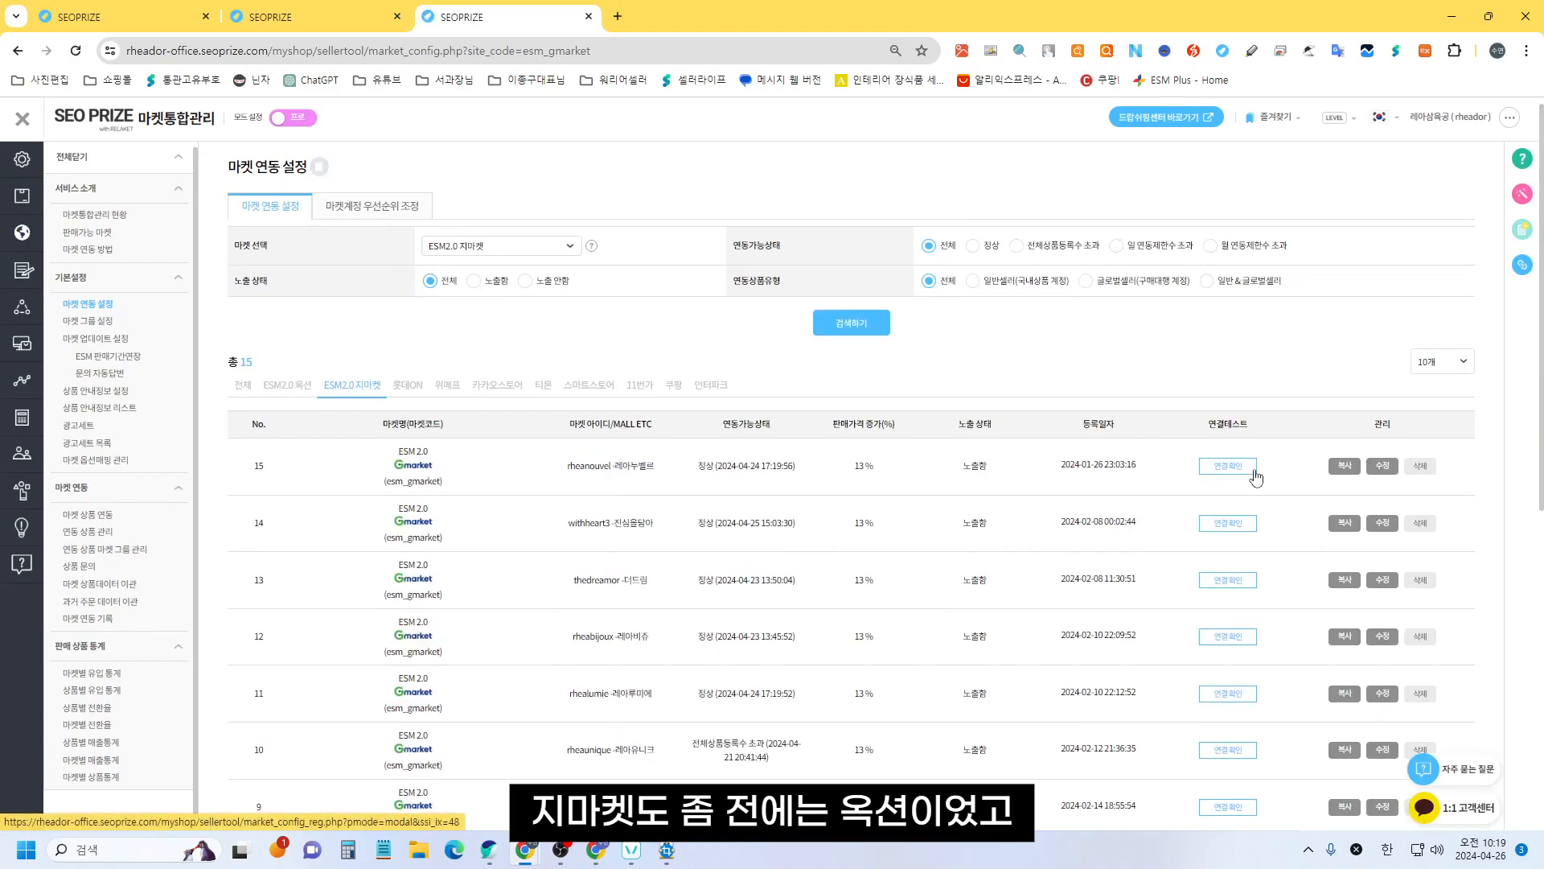
{"action": "left_click", "coordinate": [1385, 473]}
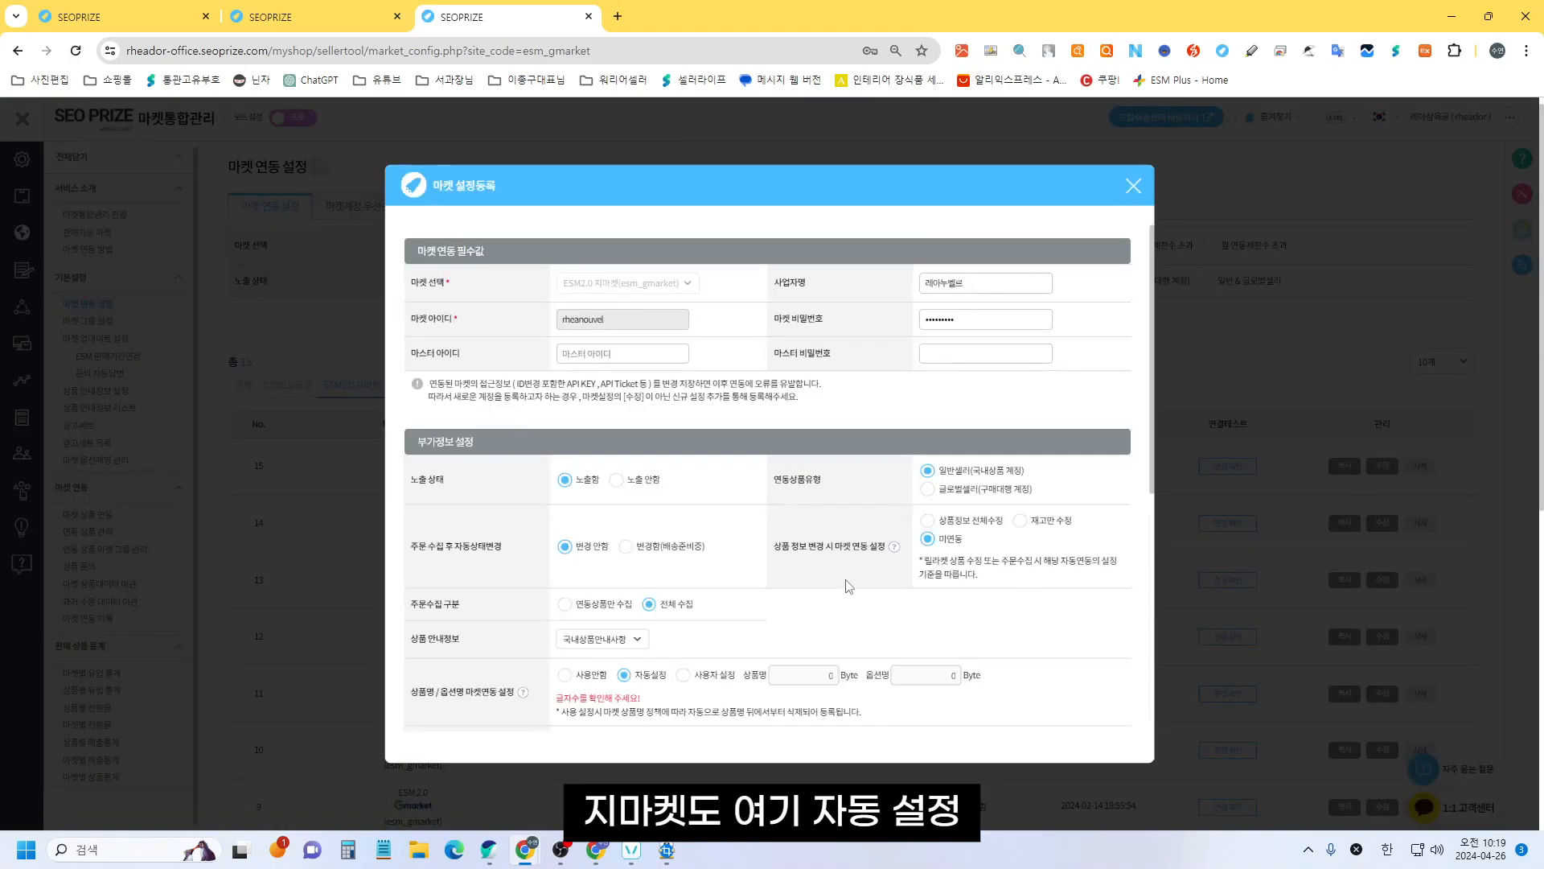
{"action": "left_click", "coordinate": [1131, 193]}
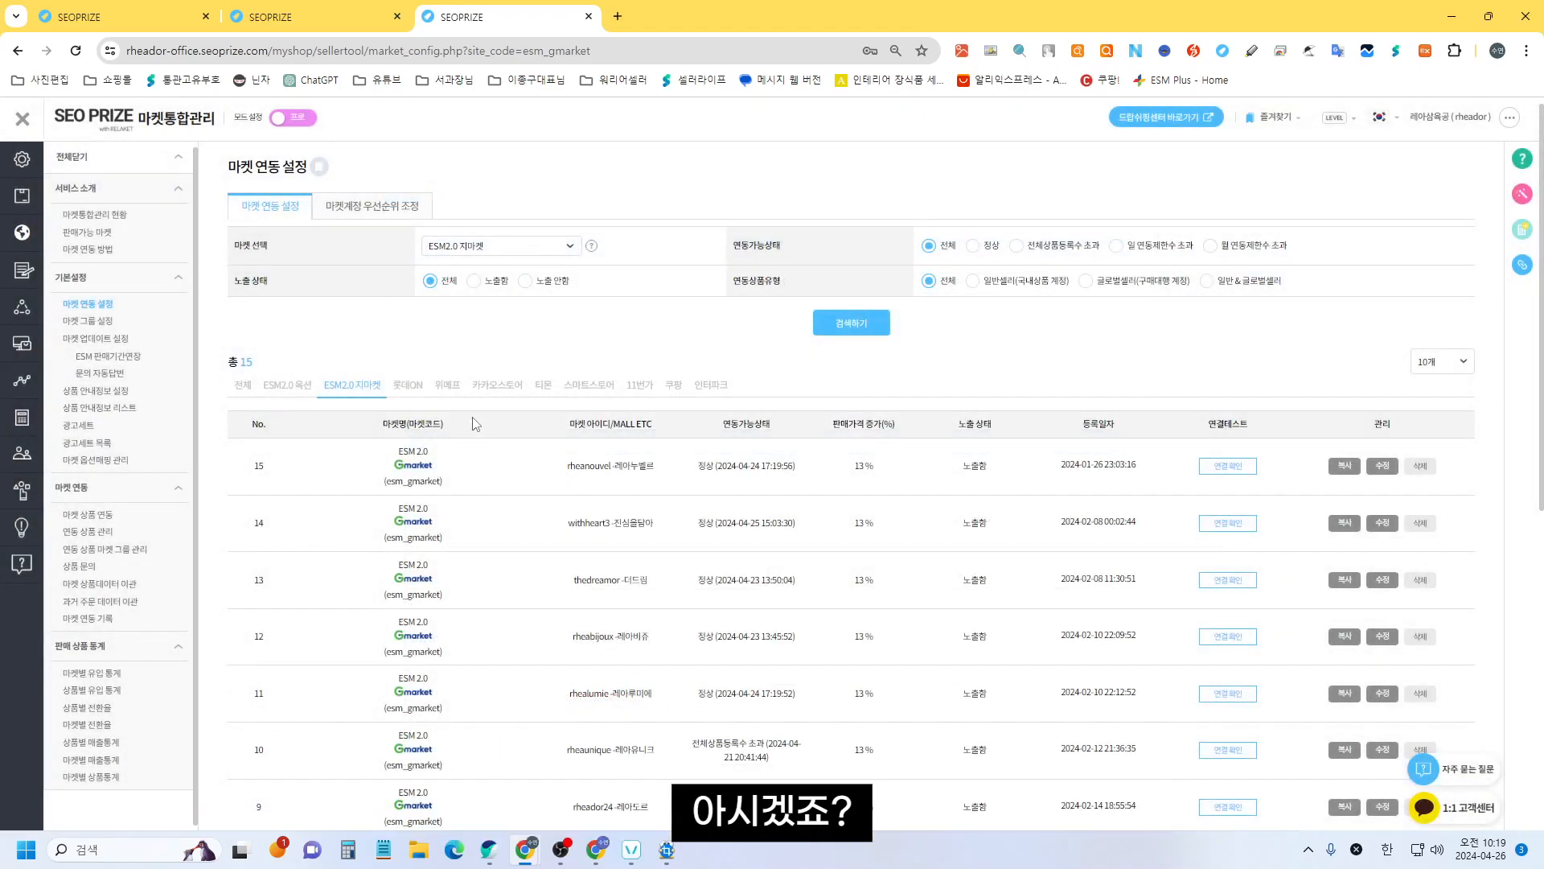
Step: Open the settings of the first 쿠팡 account and examine its product and option name link setting (상품명 / 옵션명 마켓연동 설정)
{"action": "left_click", "coordinate": [674, 389]}
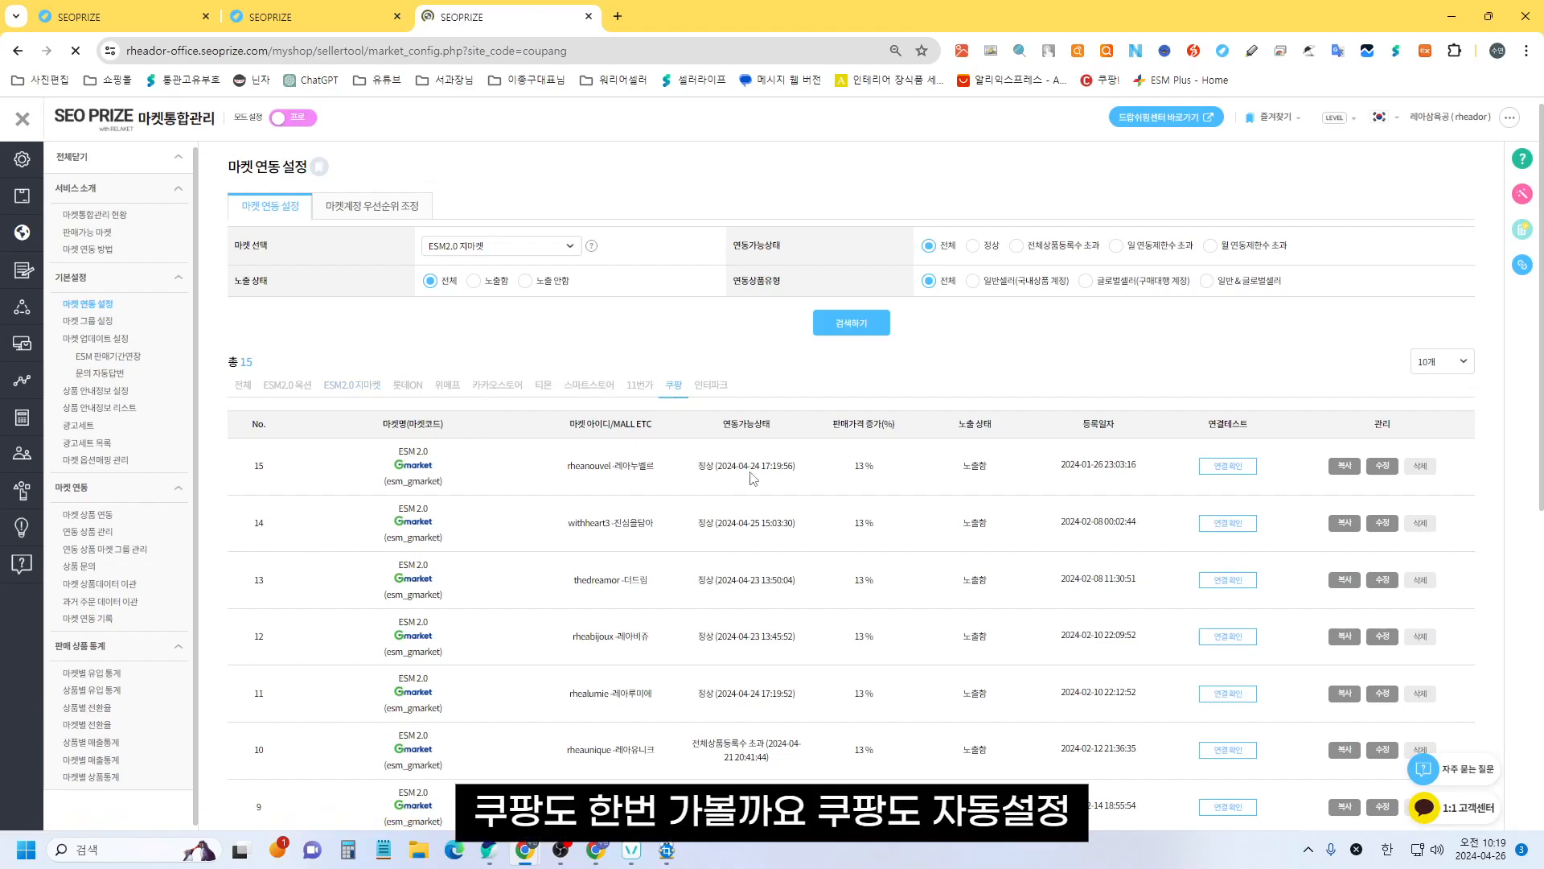
{"action": "left_click", "coordinate": [1380, 460]}
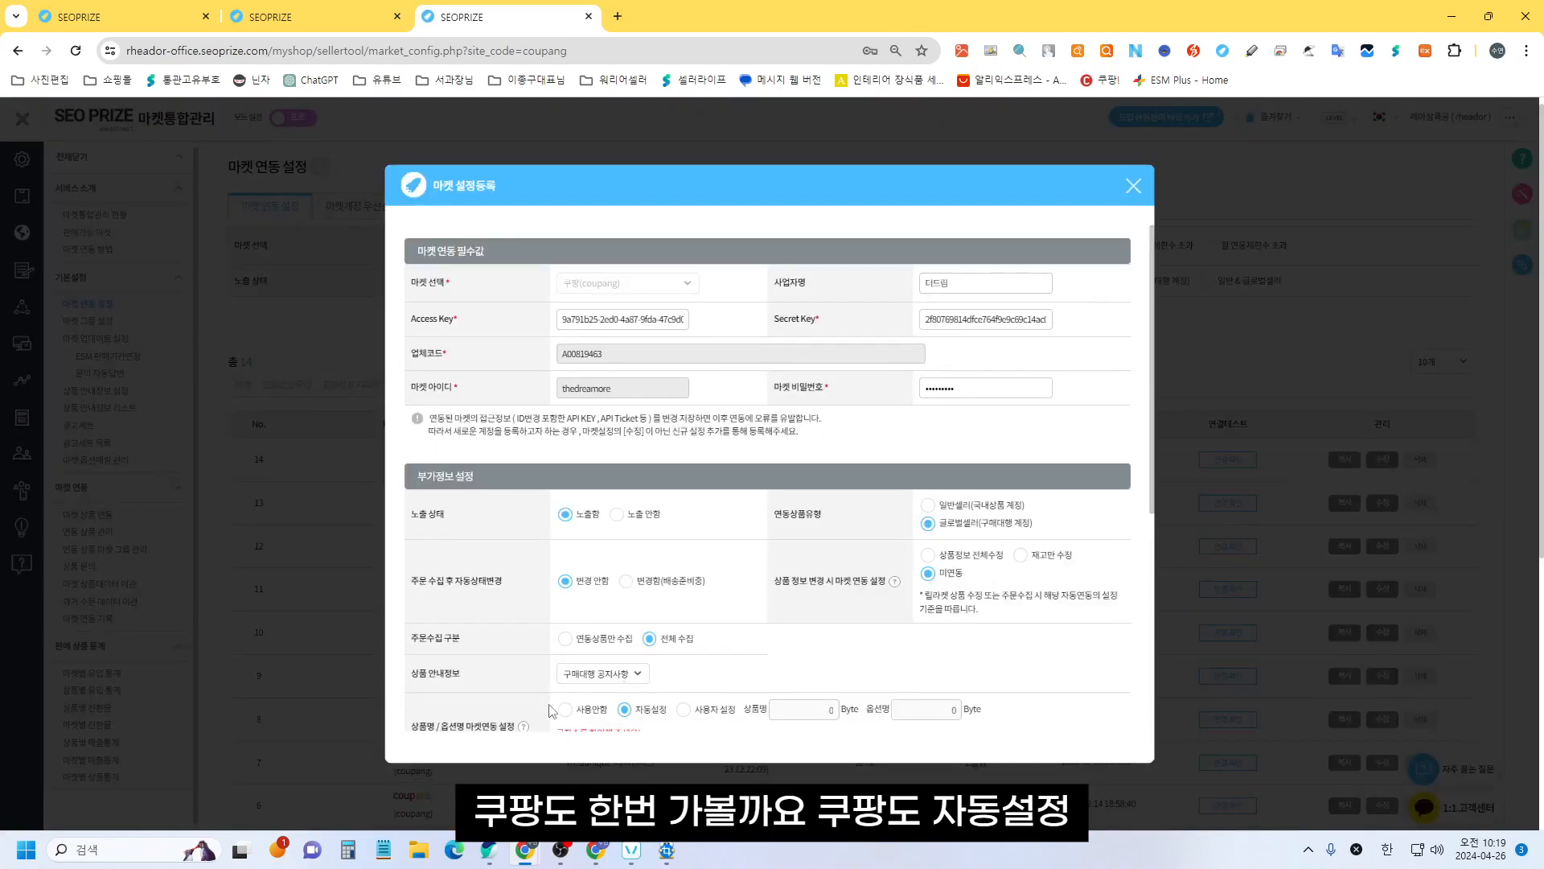
{"action": "scroll", "coordinate": [555, 708], "scroll_direction": "down", "scroll_amount": 1}
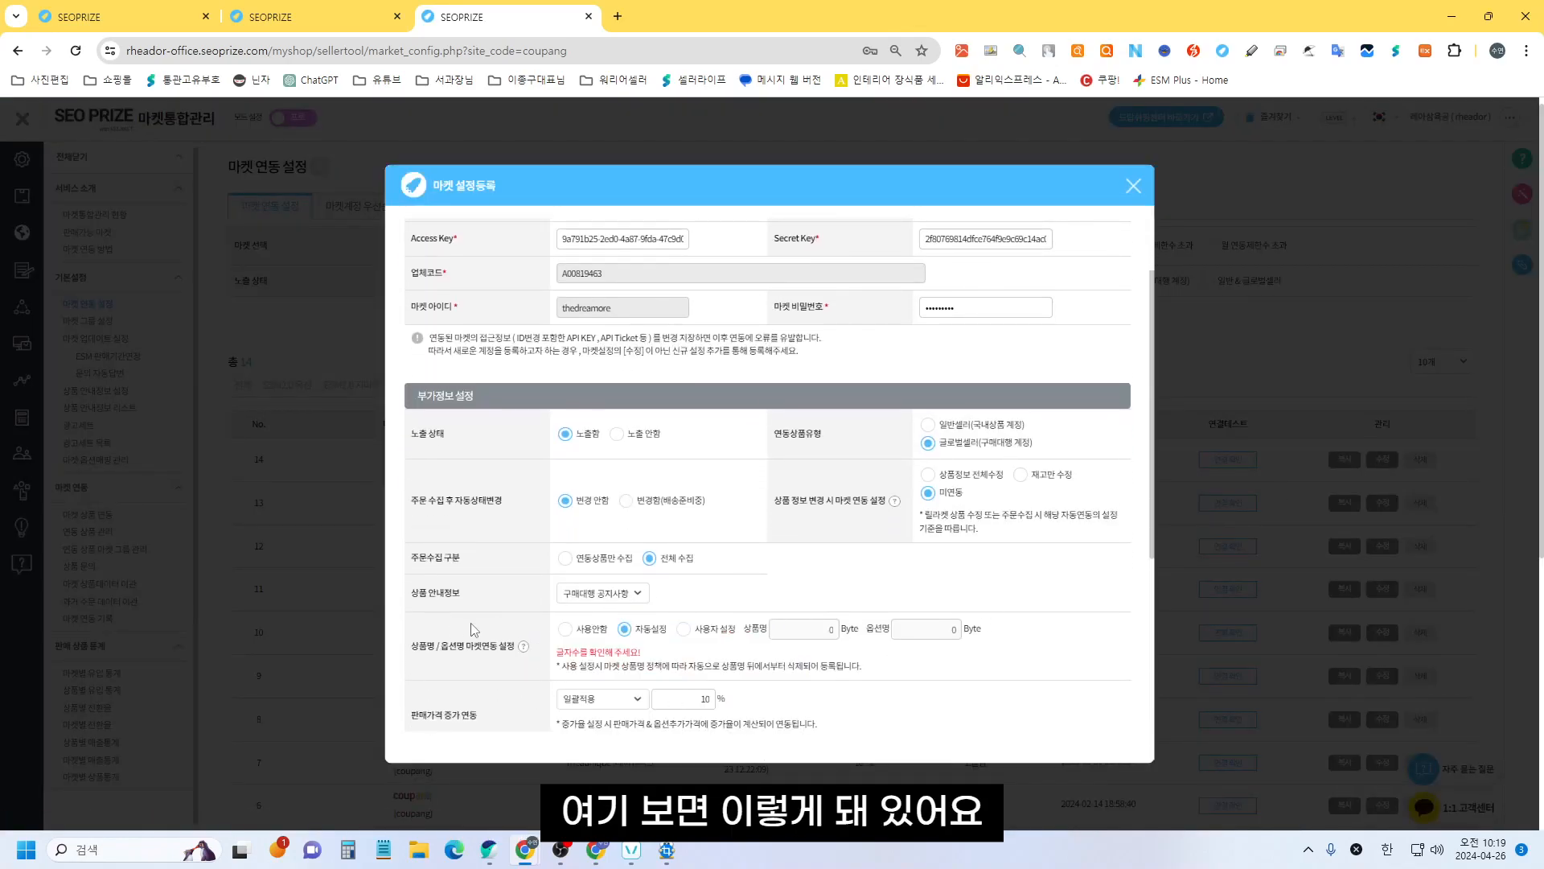
{"action": "mouse_move", "coordinate": [524, 650]}
{"action": "scroll", "coordinate": [525, 651], "scroll_direction": "down", "scroll_amount": 2}
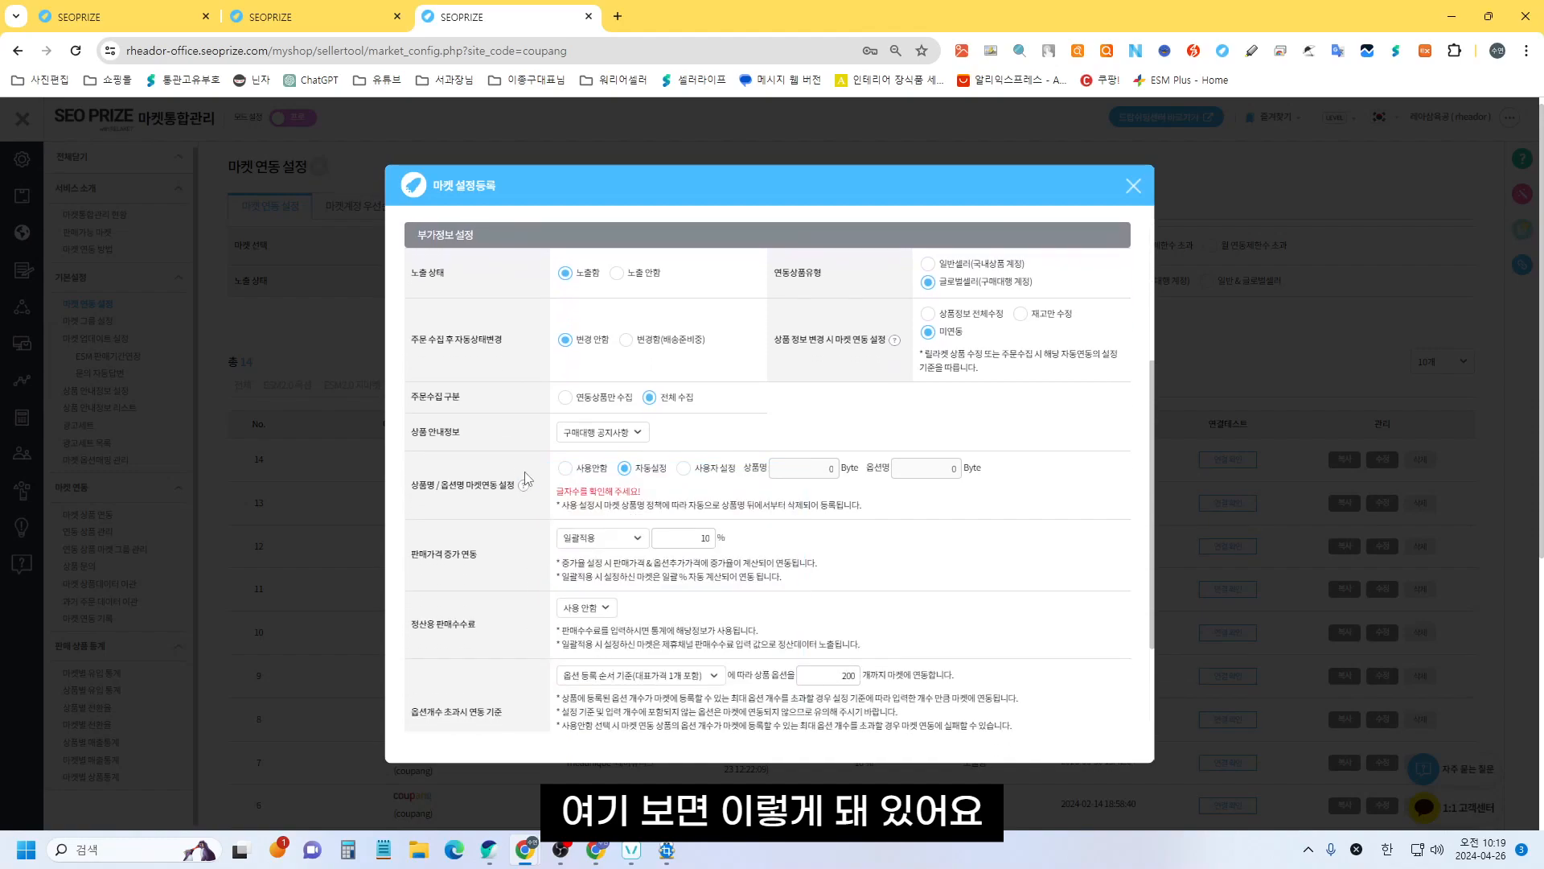